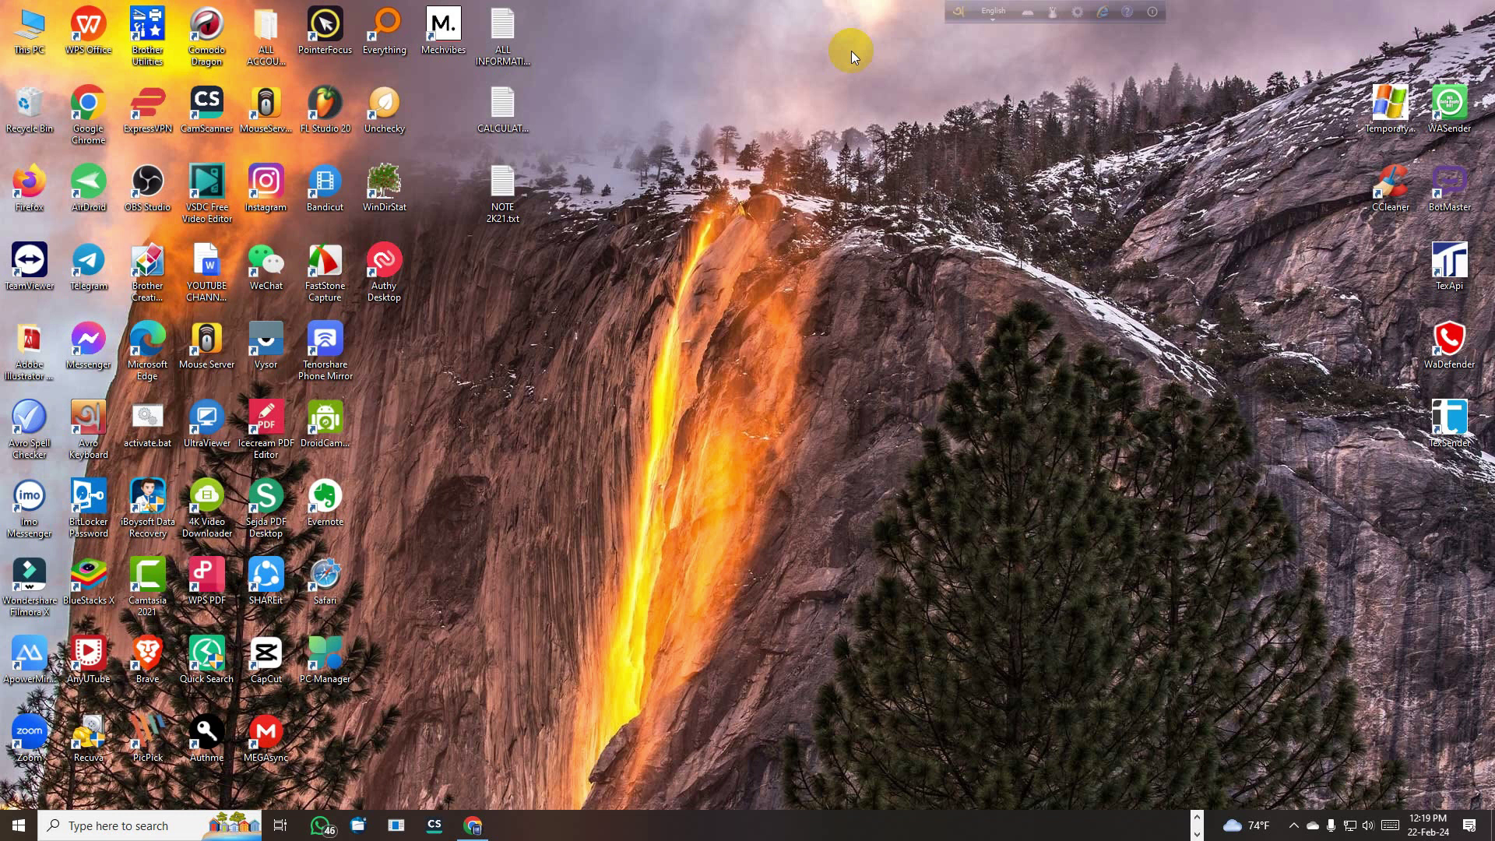
Step: Launch Chrome and search for 'perfect money sign up' via the address-bar suggestion
left_click(702, 433)
left_click(478, 816)
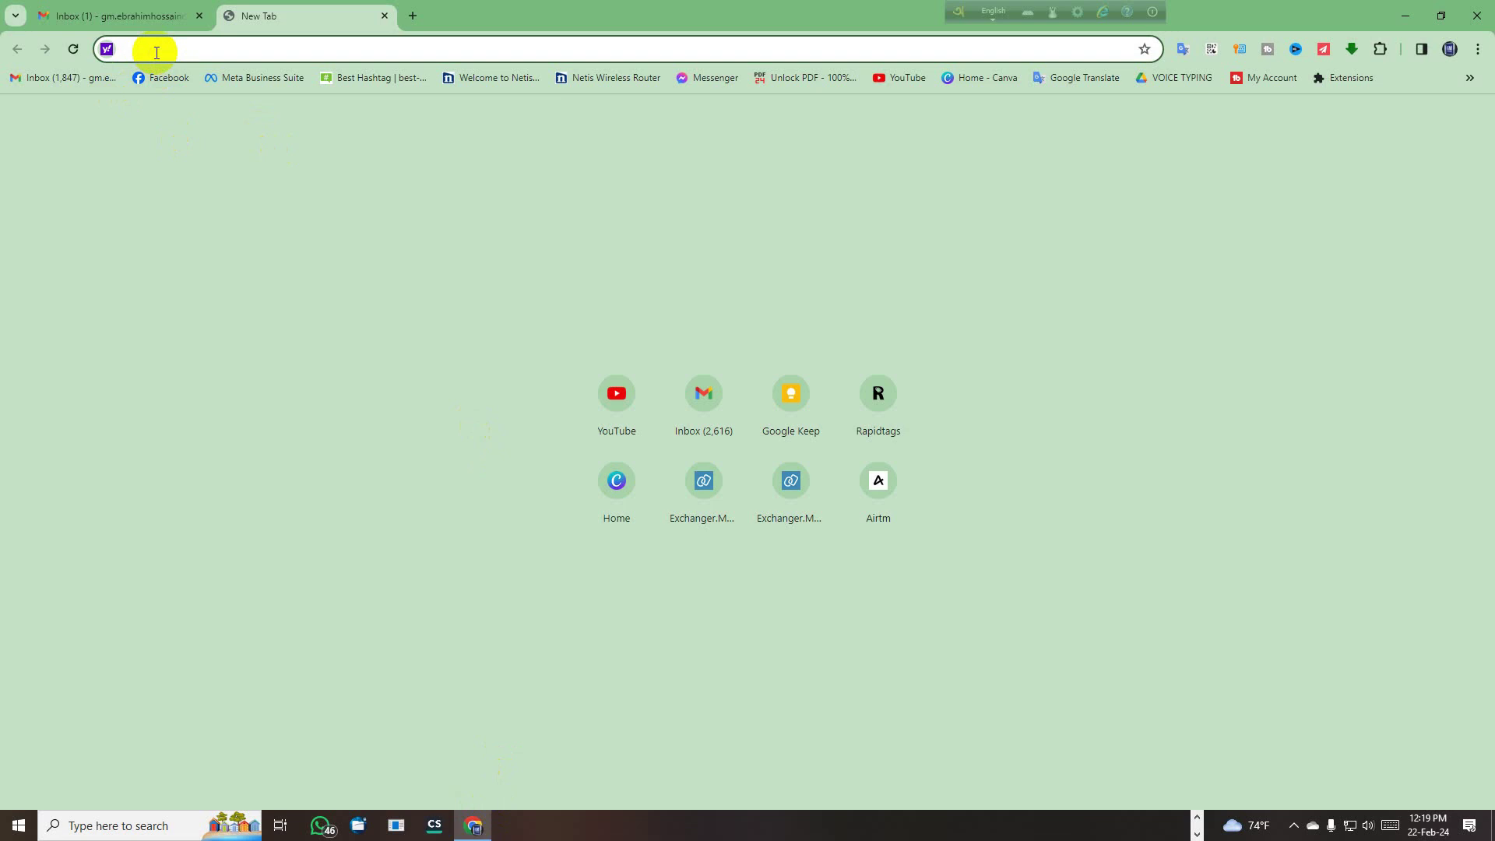
type("per")
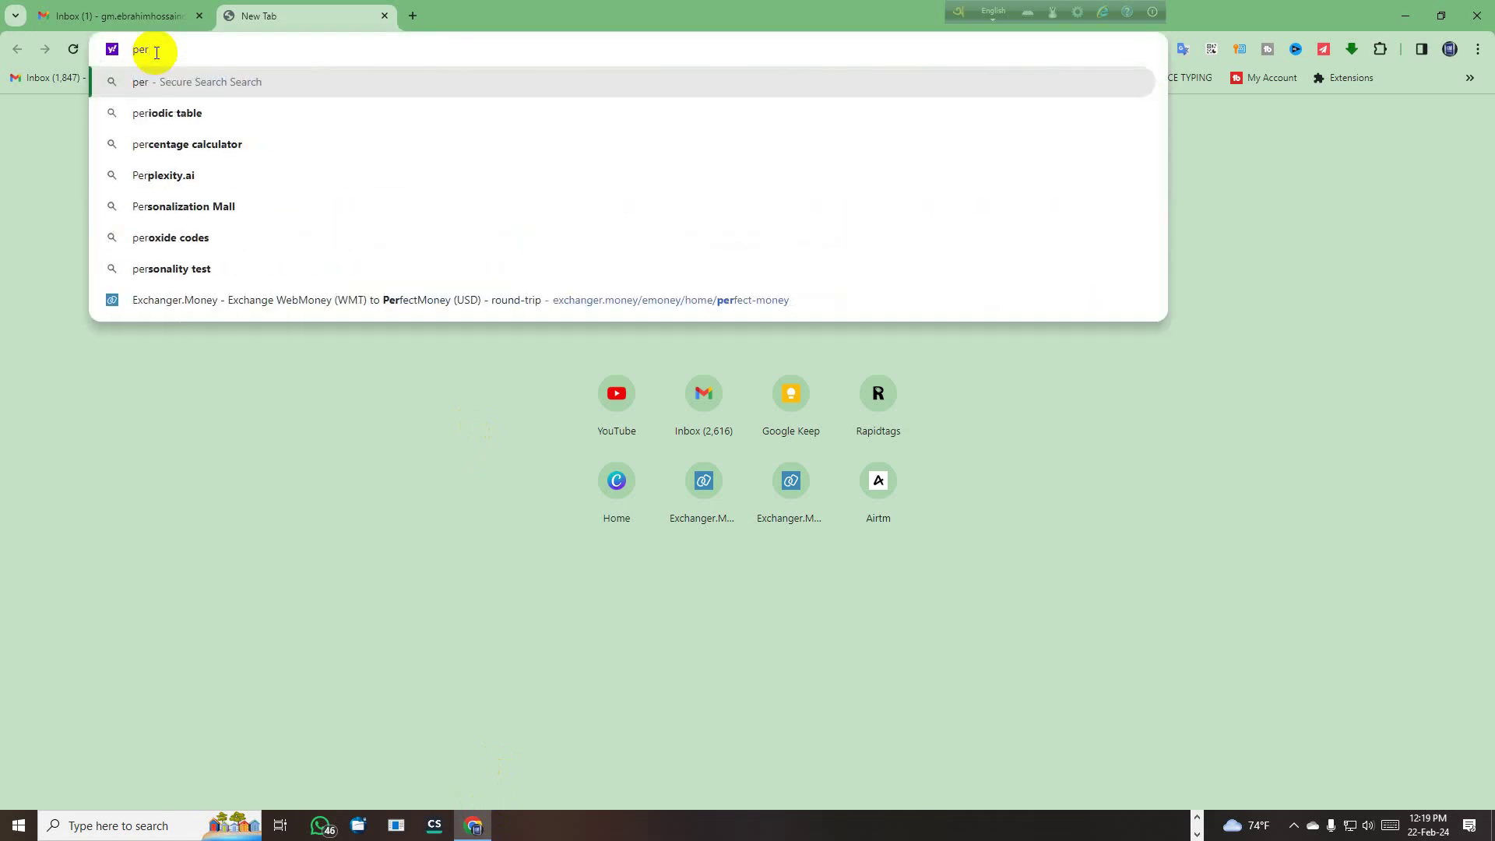
type("fect")
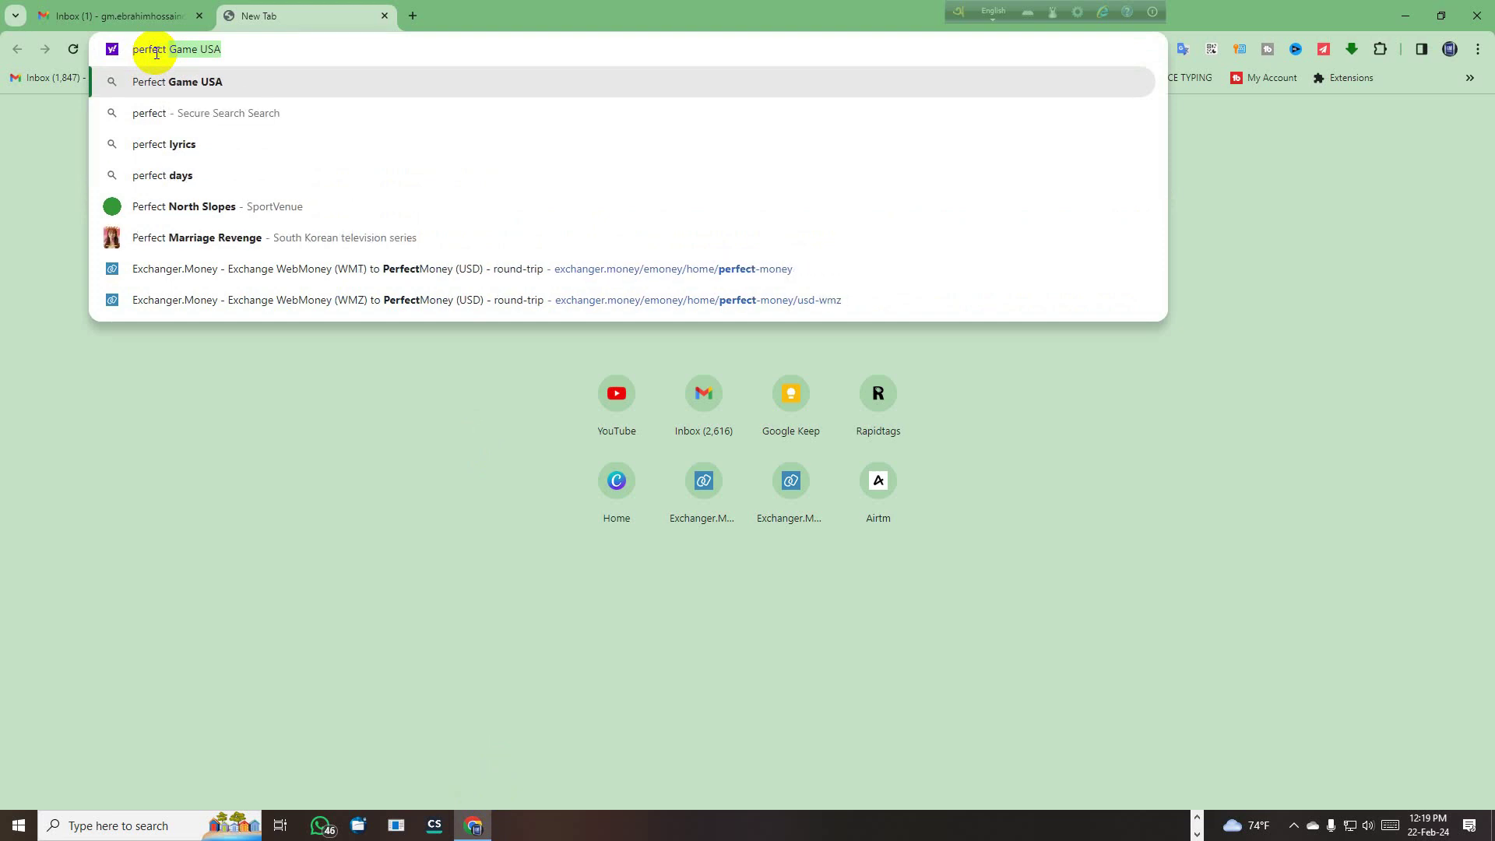
type(" mon")
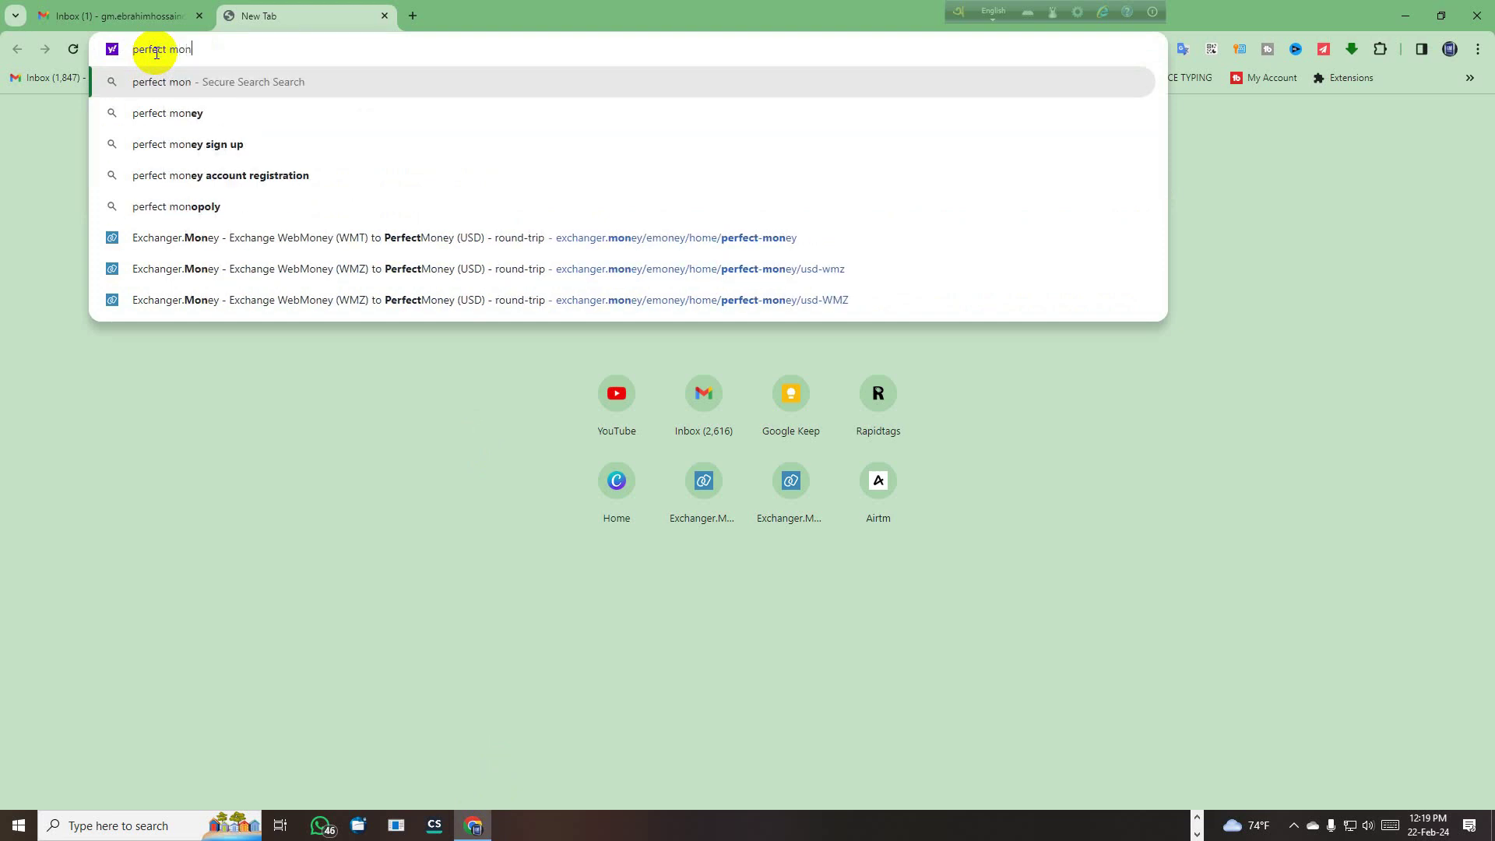
type("ey")
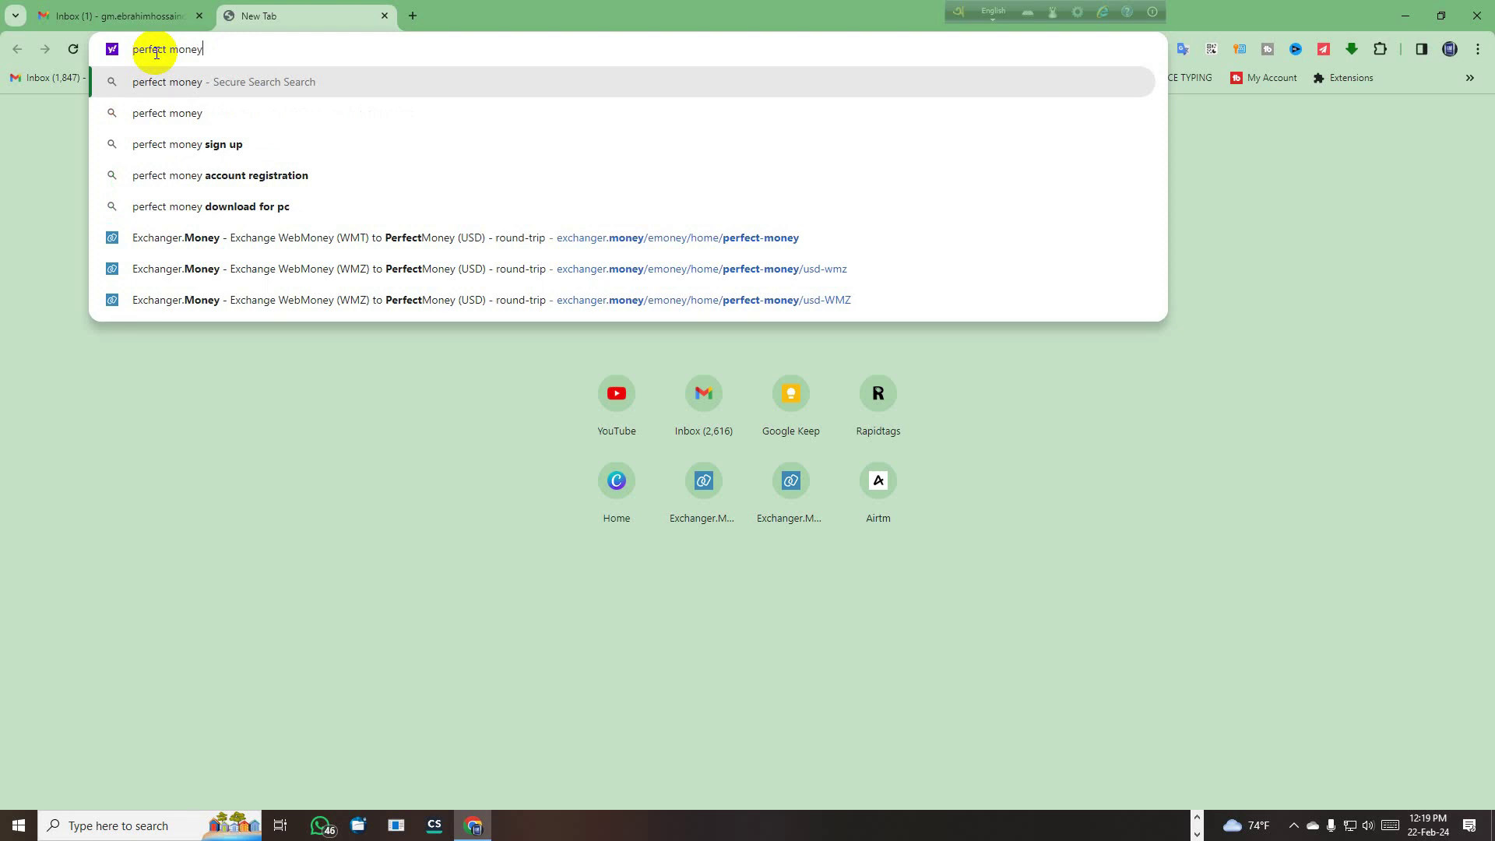
left_click(192, 145)
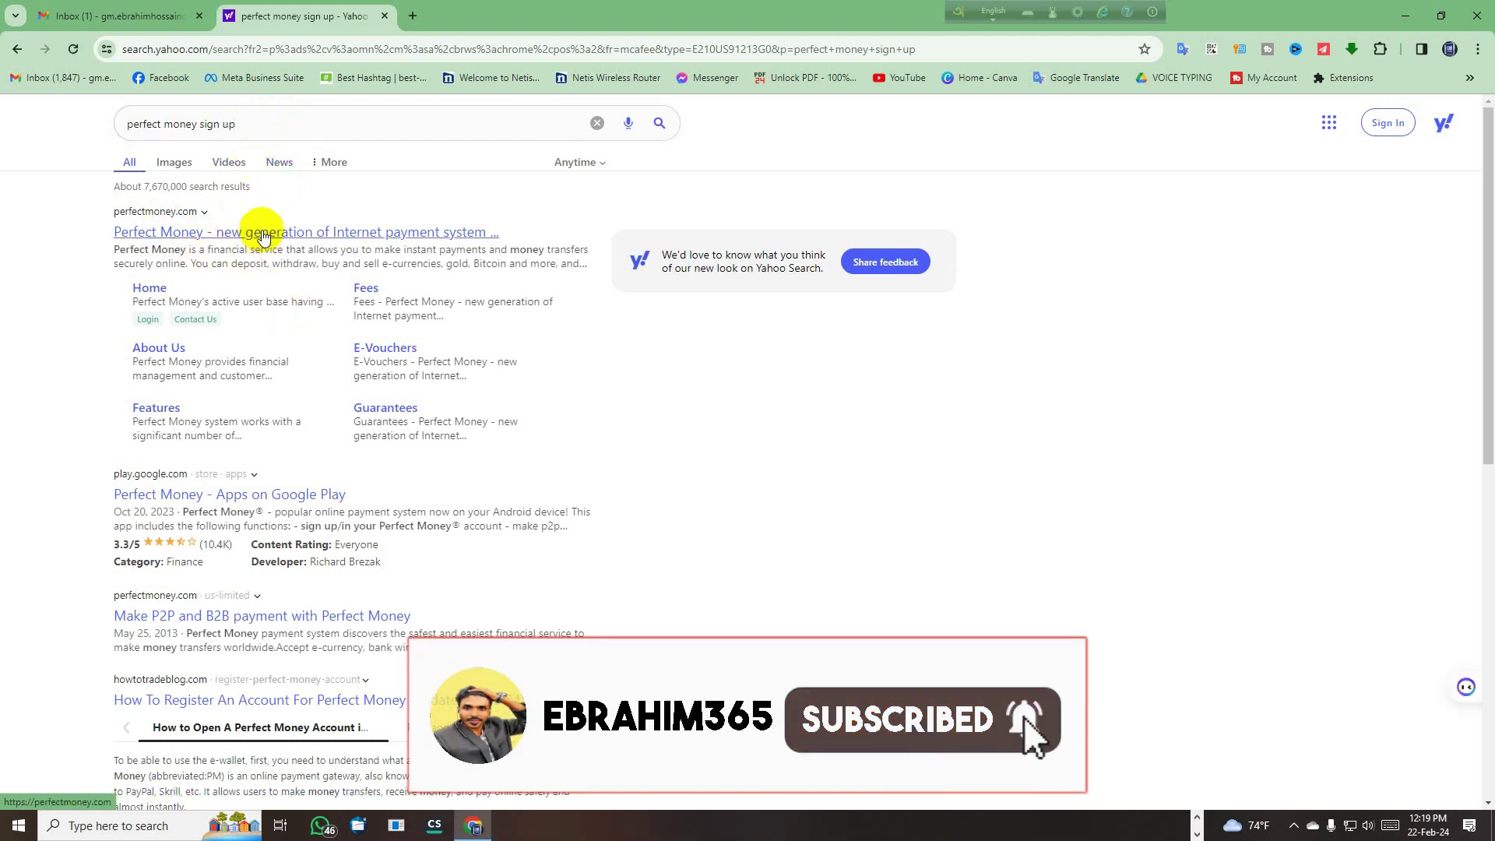
Step: Open the perfectmoney.com result and close the Yahoo search results tab
left_click(250, 232)
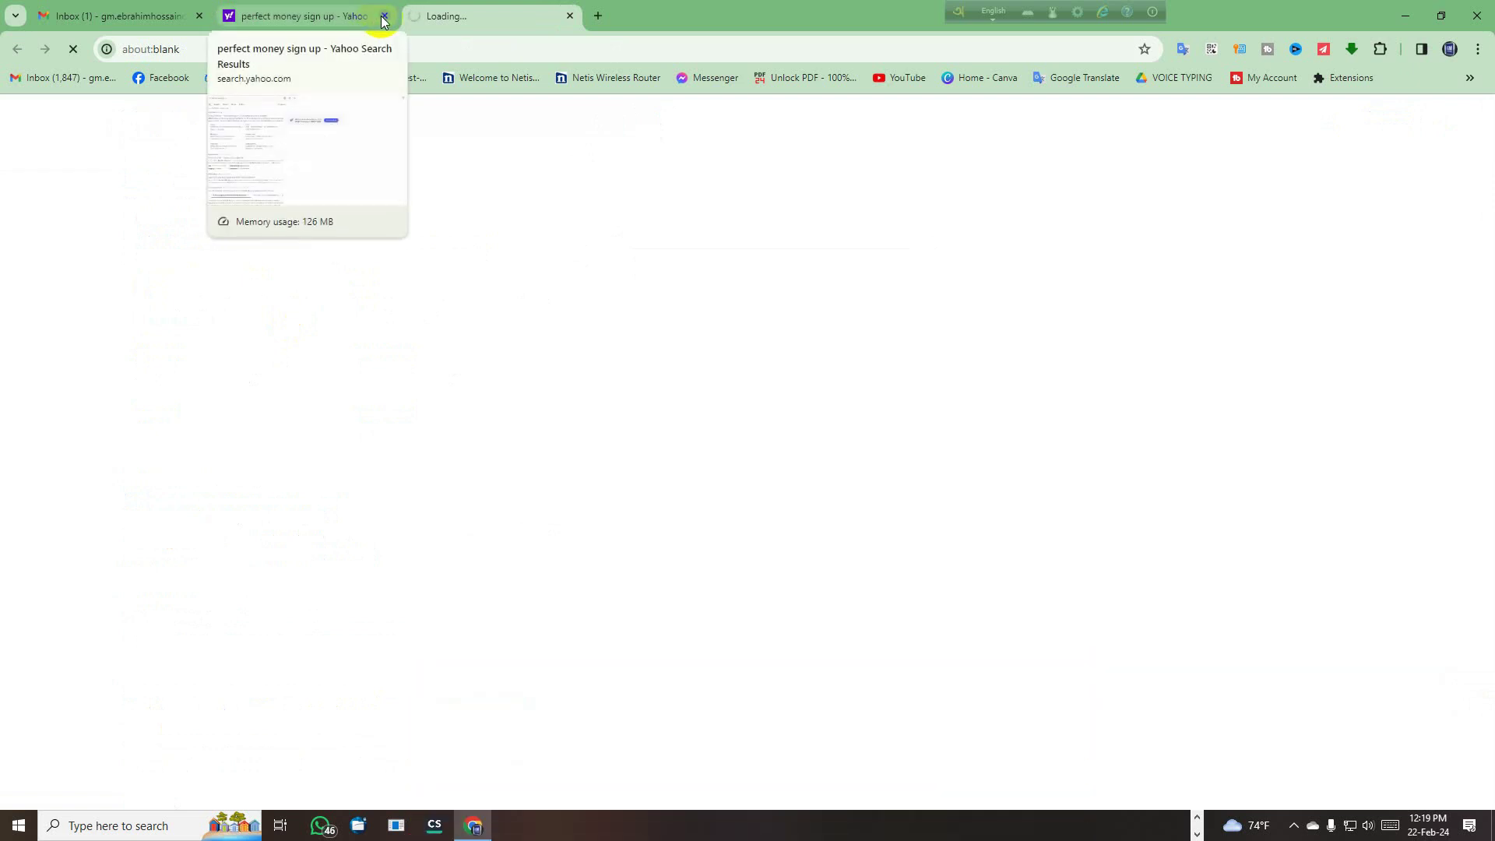
left_click(384, 16)
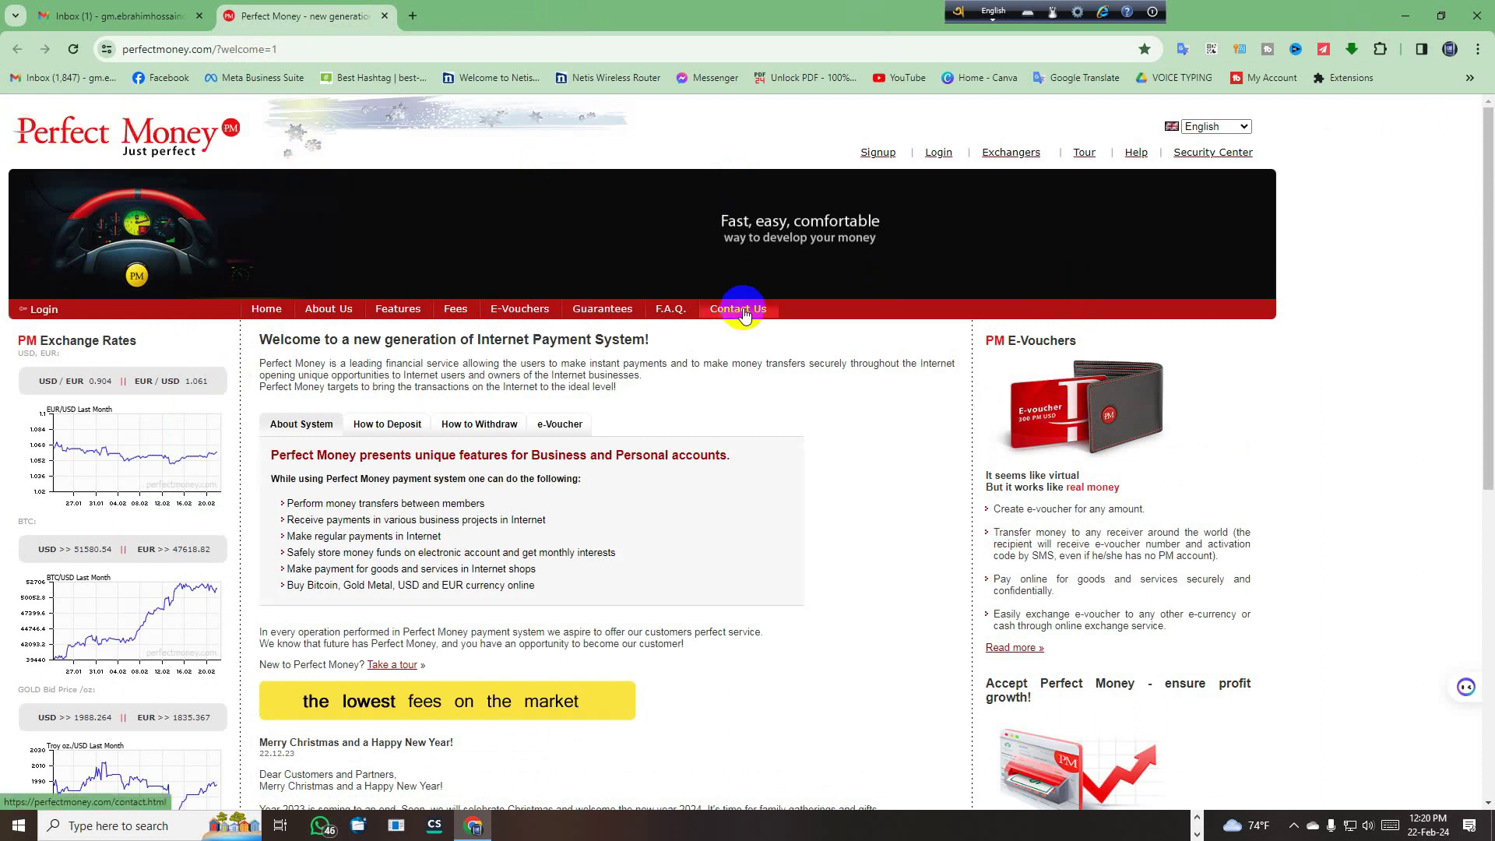
scroll(905, 398, "down", 2)
scroll(906, 397, "up", 2)
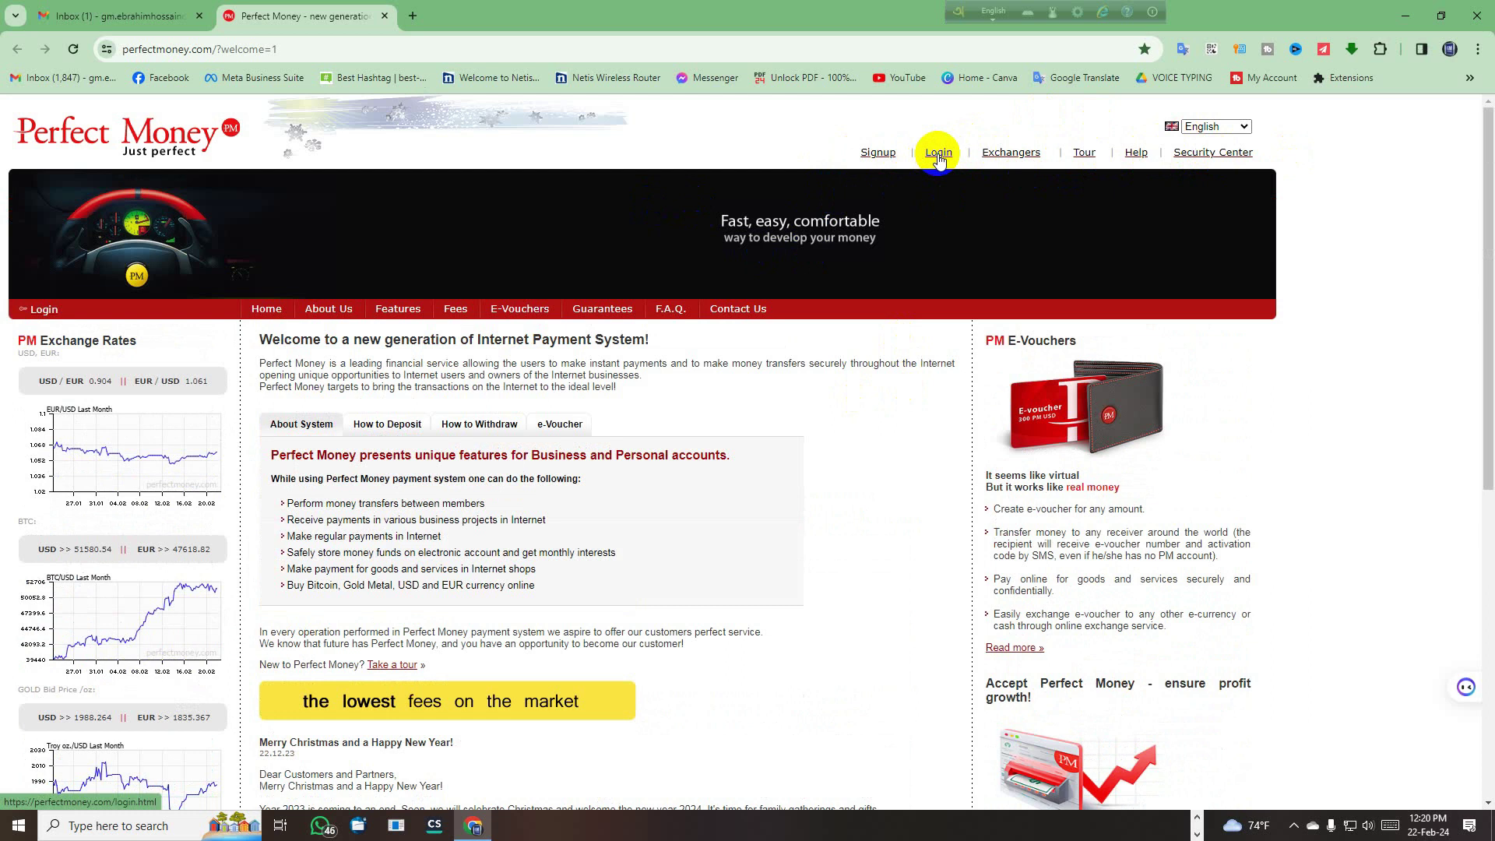
Step: Open the Signup form and clear the autofilled password field
left_click(878, 152)
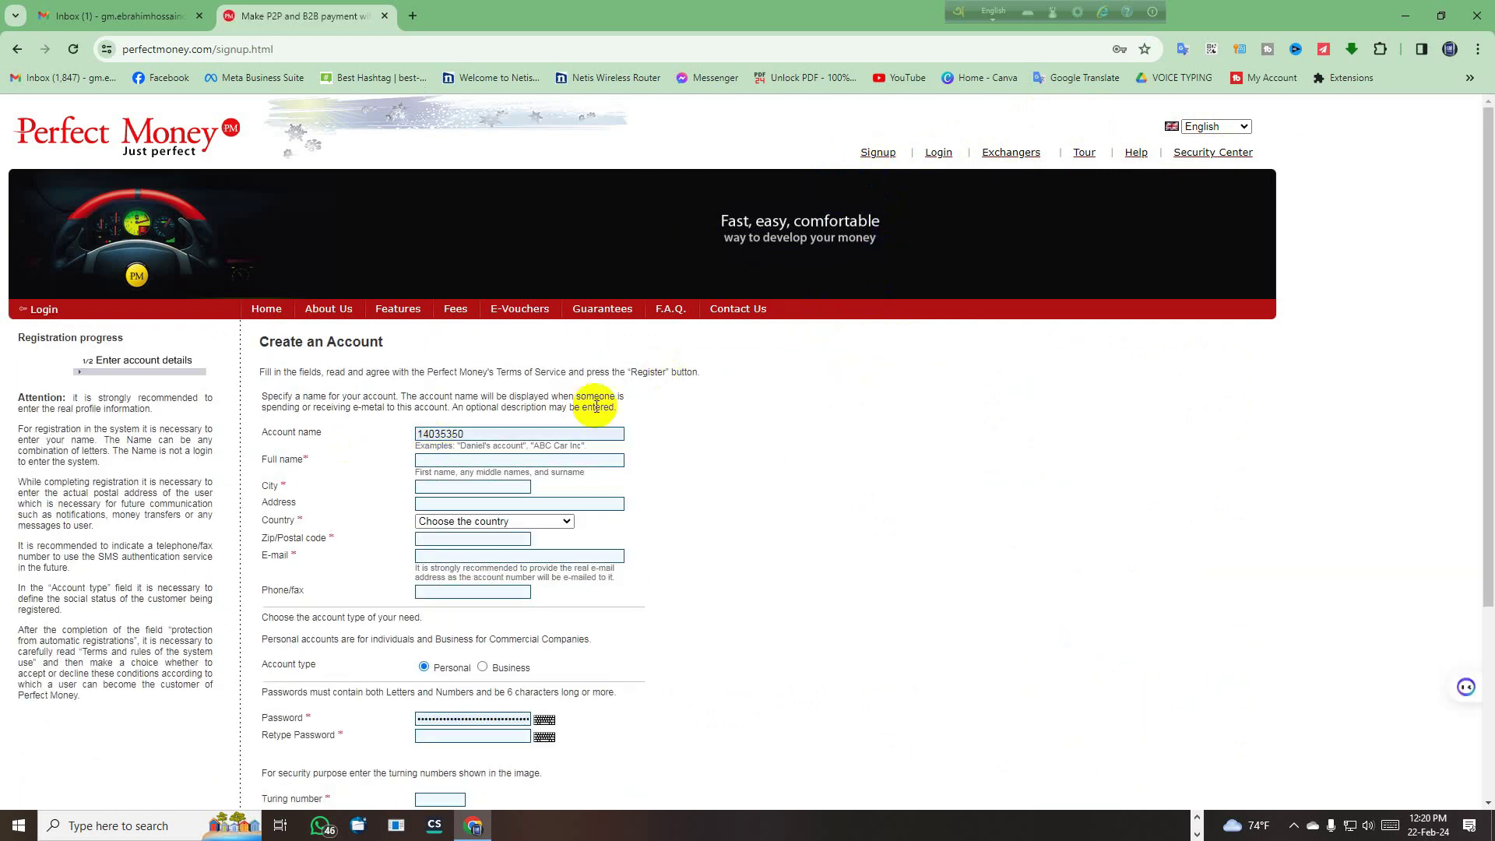
scroll(799, 428, "down", 2)
scroll(799, 428, "down", 2)
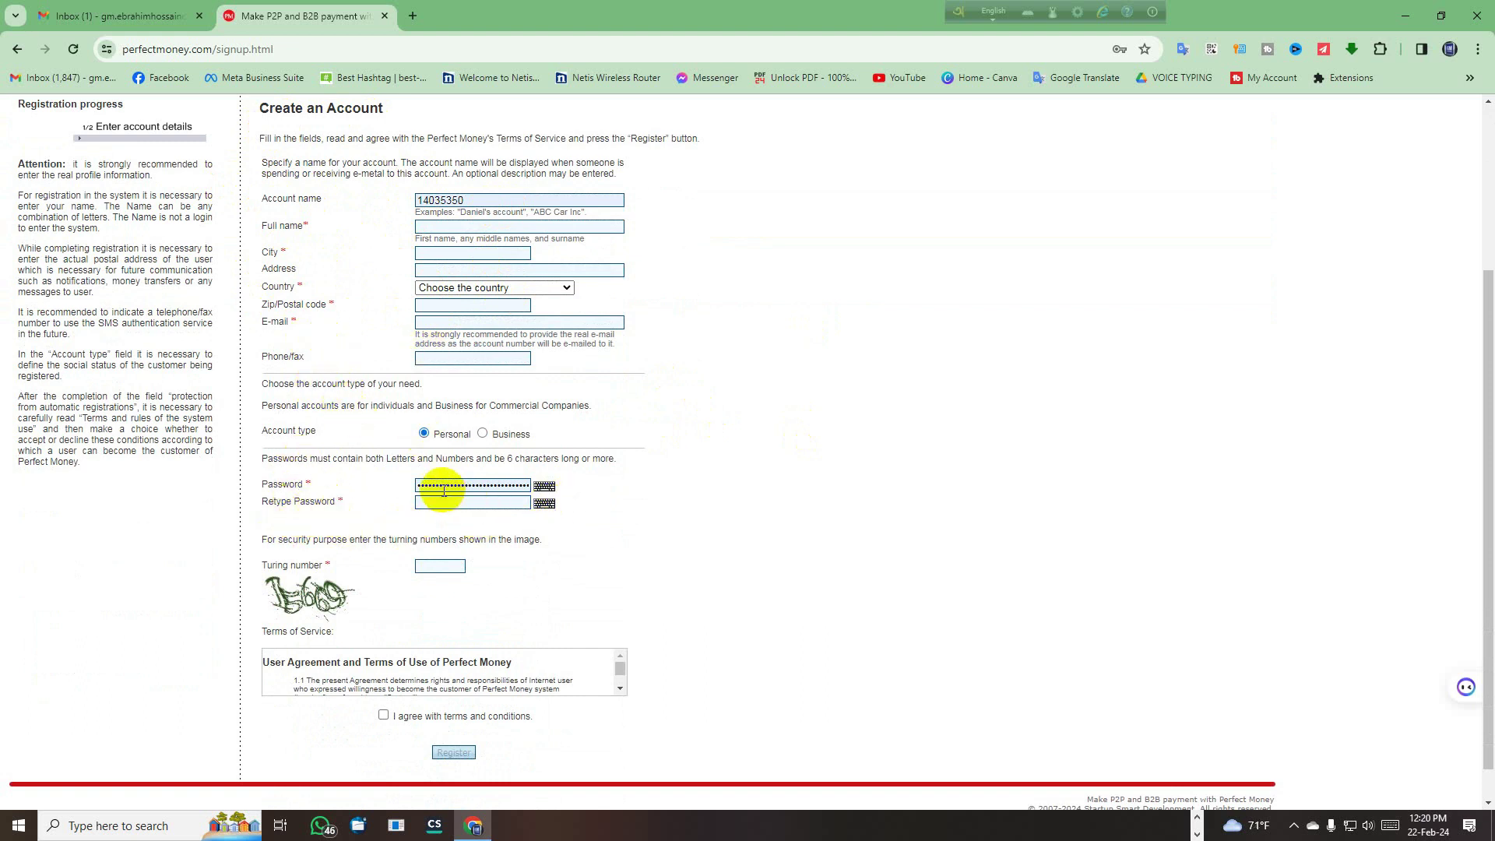
left_click_drag(418, 486, 530, 486)
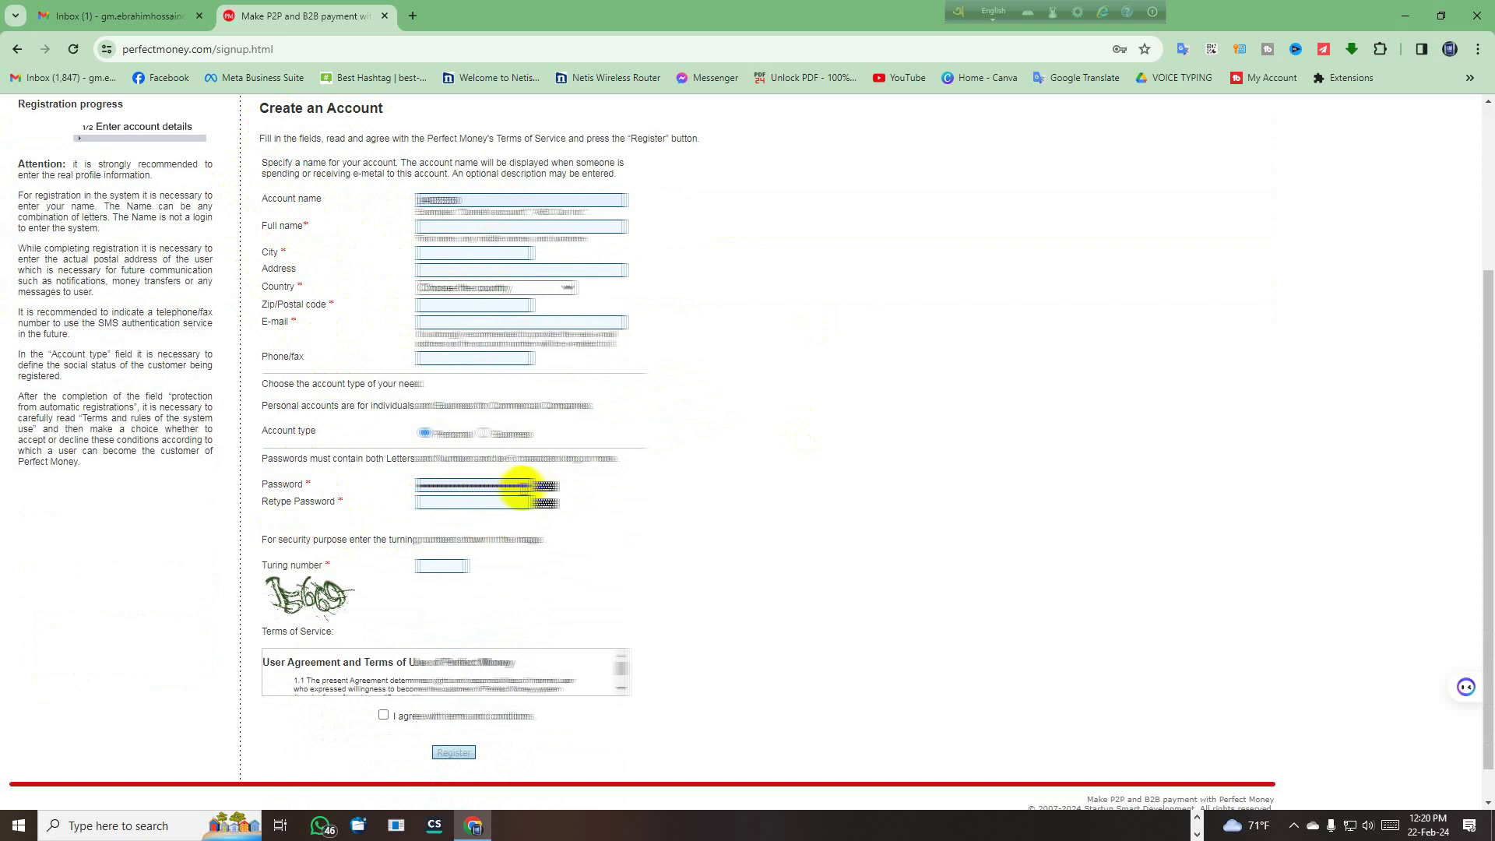
left_click(414, 488)
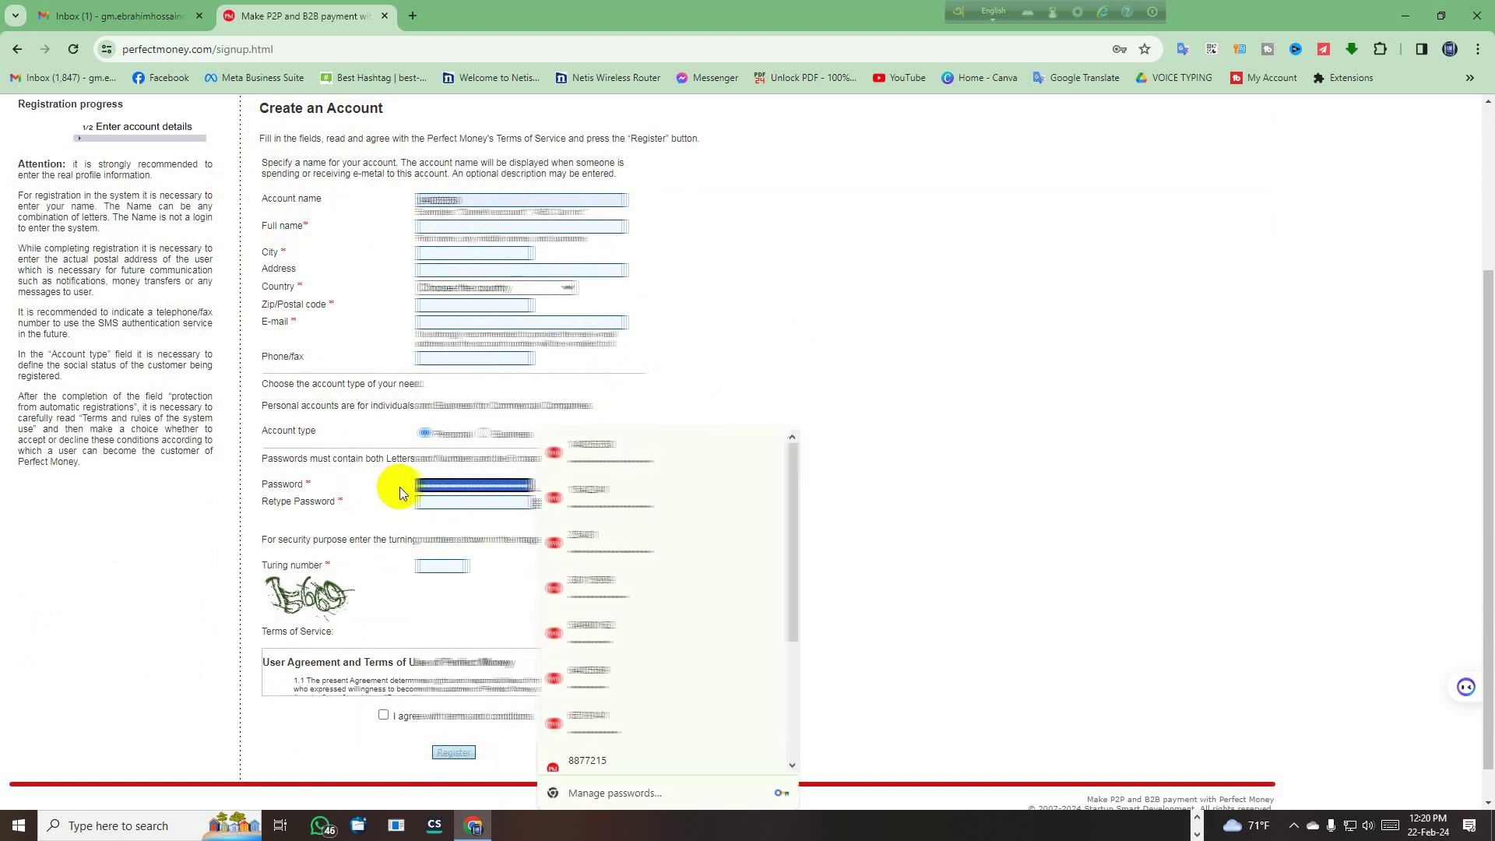
left_click(417, 488)
key("BackSpace")
key("BackSpace")
key("BackSpace")
key("BackSpace")
key("BackSpace")
key("BackSpace")
key("BackSpace")
key("BackSpace")
key("BackSpace")
key("BackSpace")
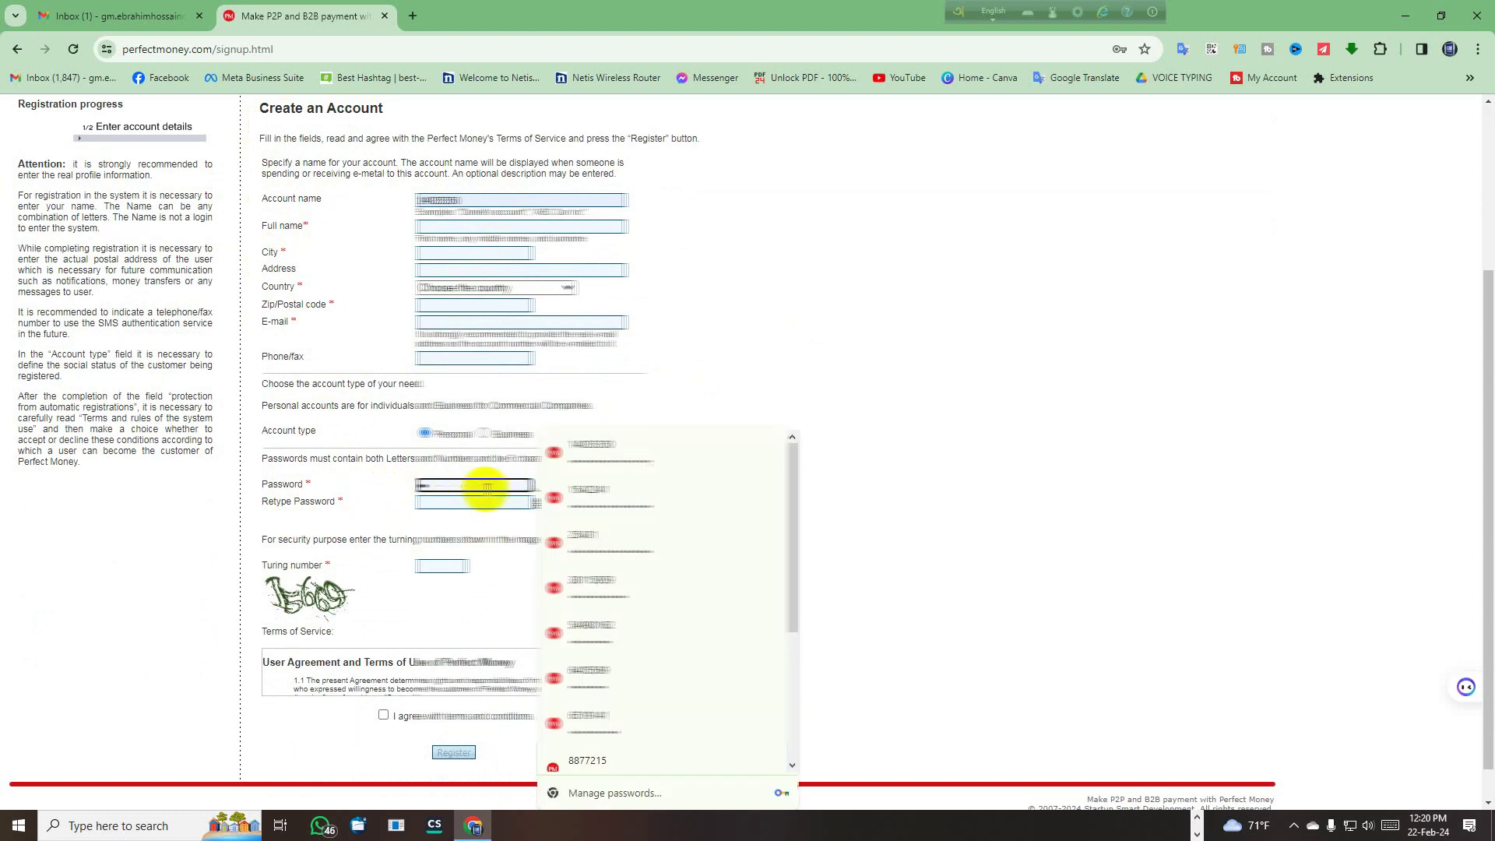
left_click(1005, 368)
scroll(856, 366, "up", 1)
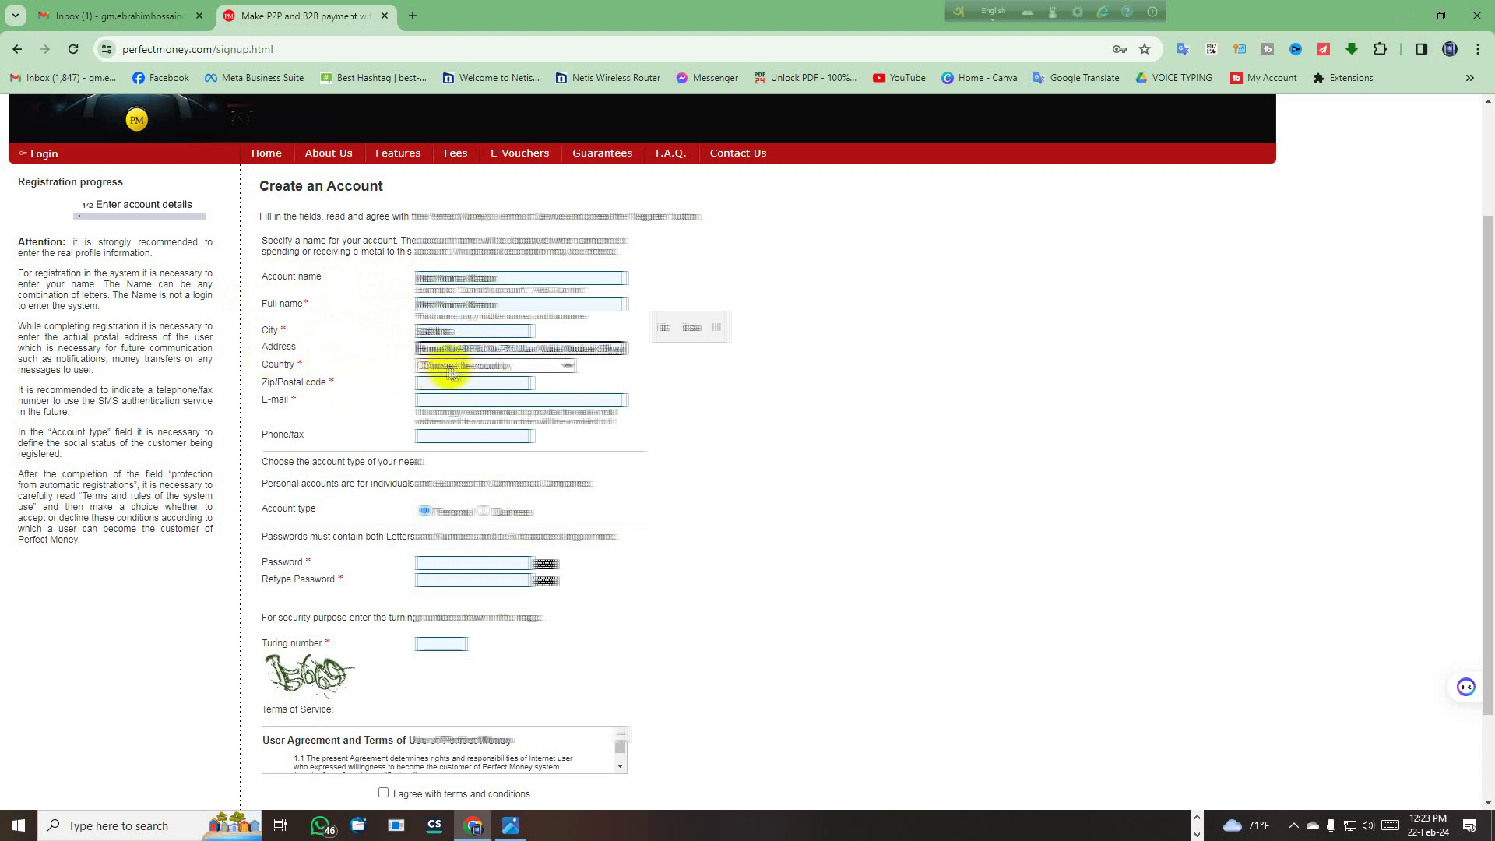
Step: Choose Bangladesh as the country, enter the postal code, and switch to the Gmail tab
left_click(451, 368)
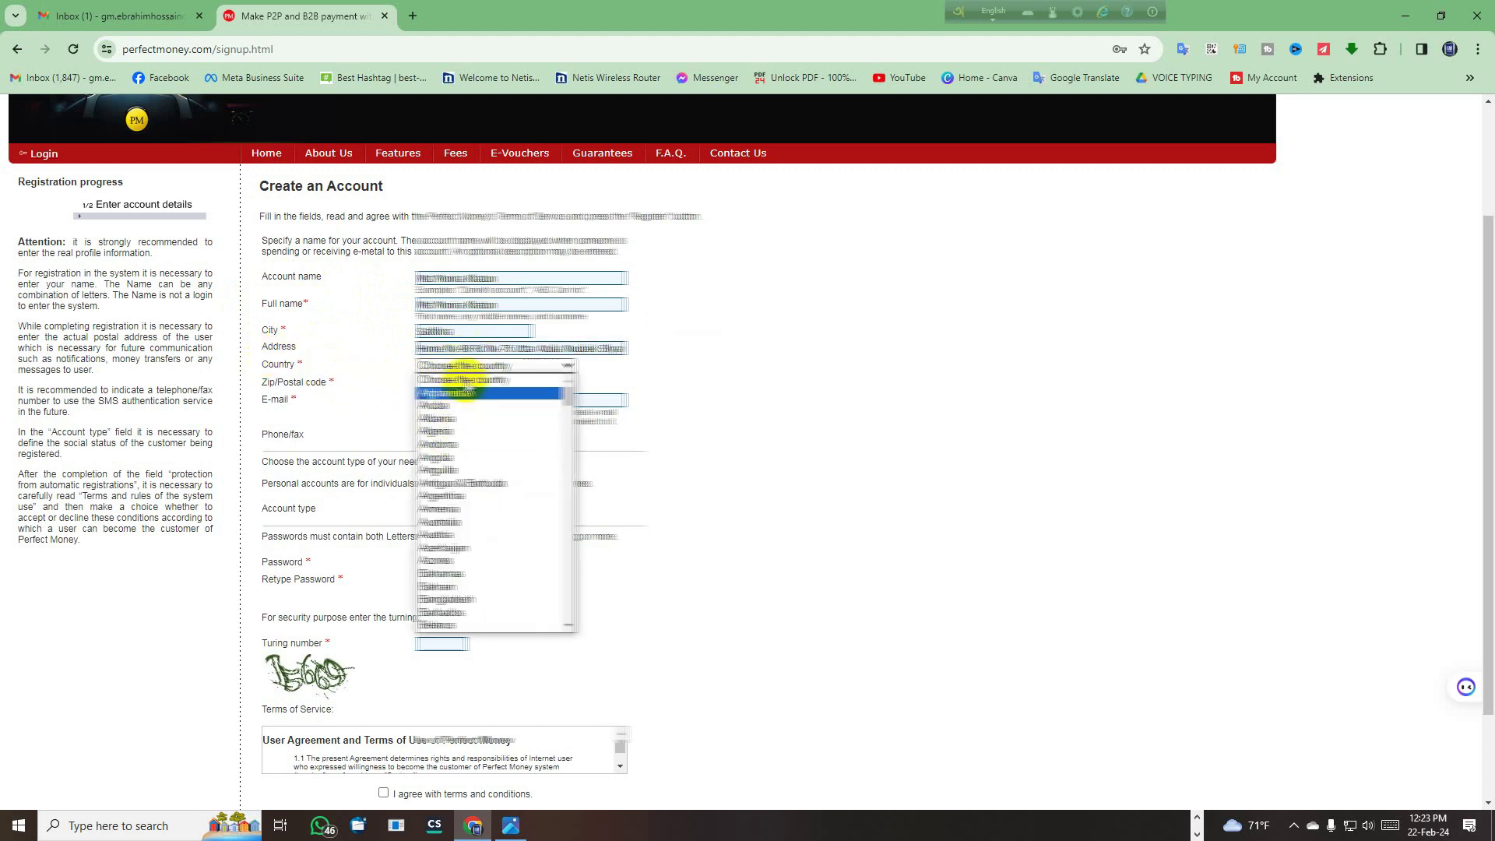
type("ban")
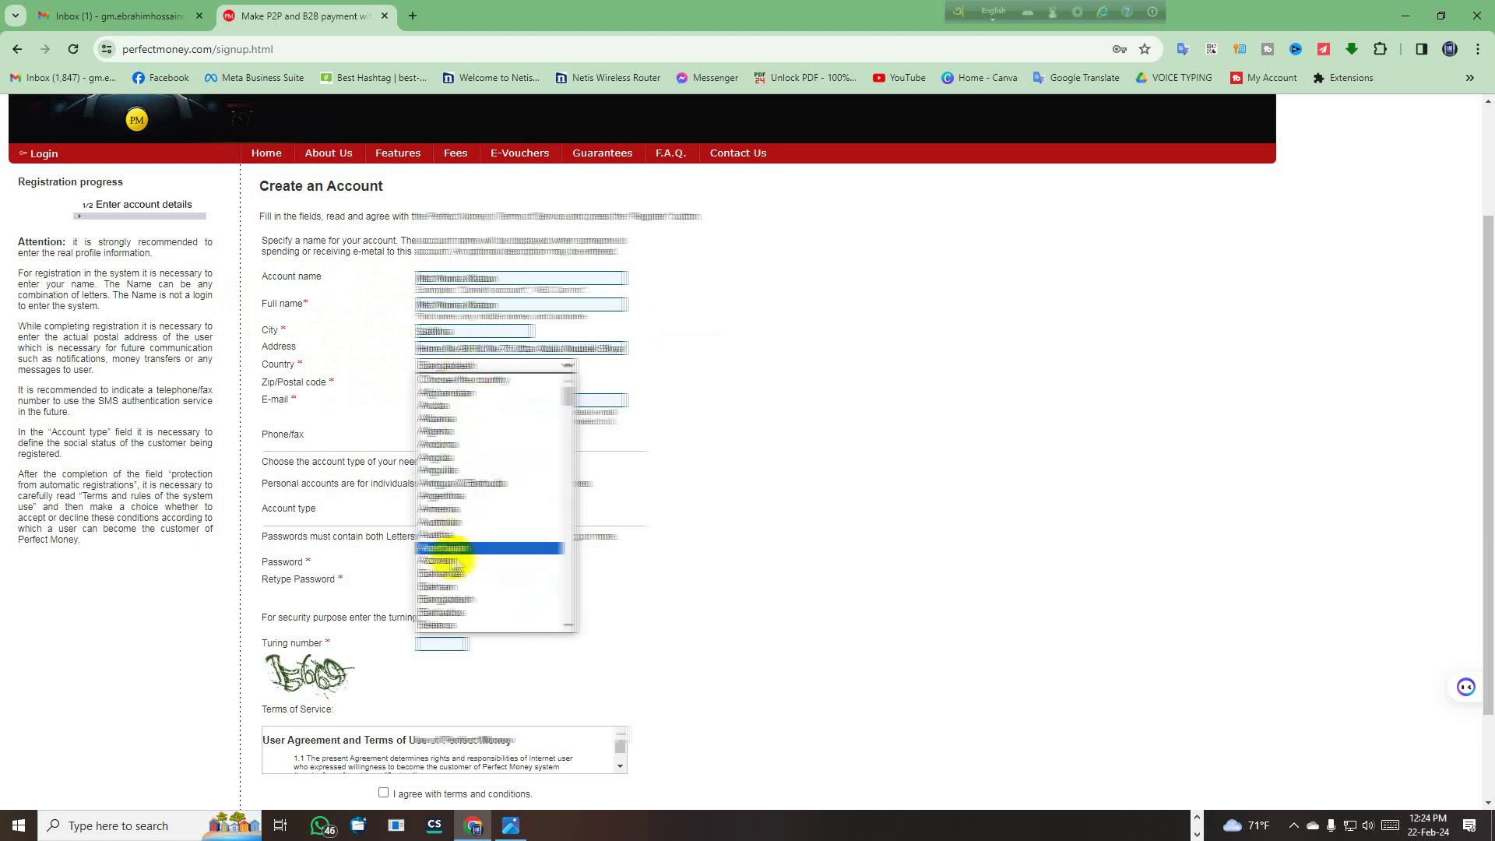
left_click(461, 599)
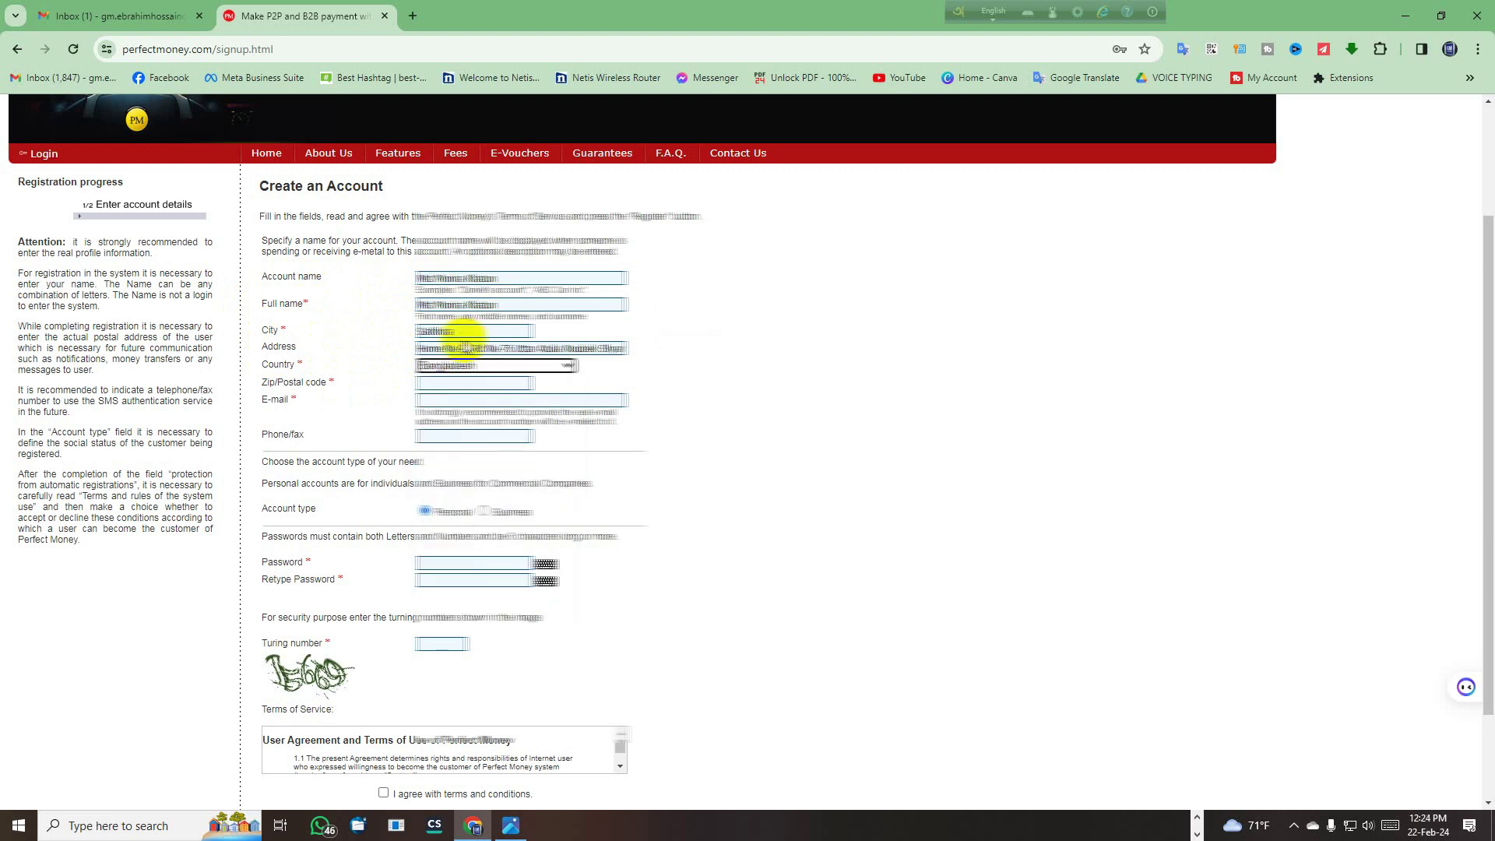
left_click(439, 382)
type("1")
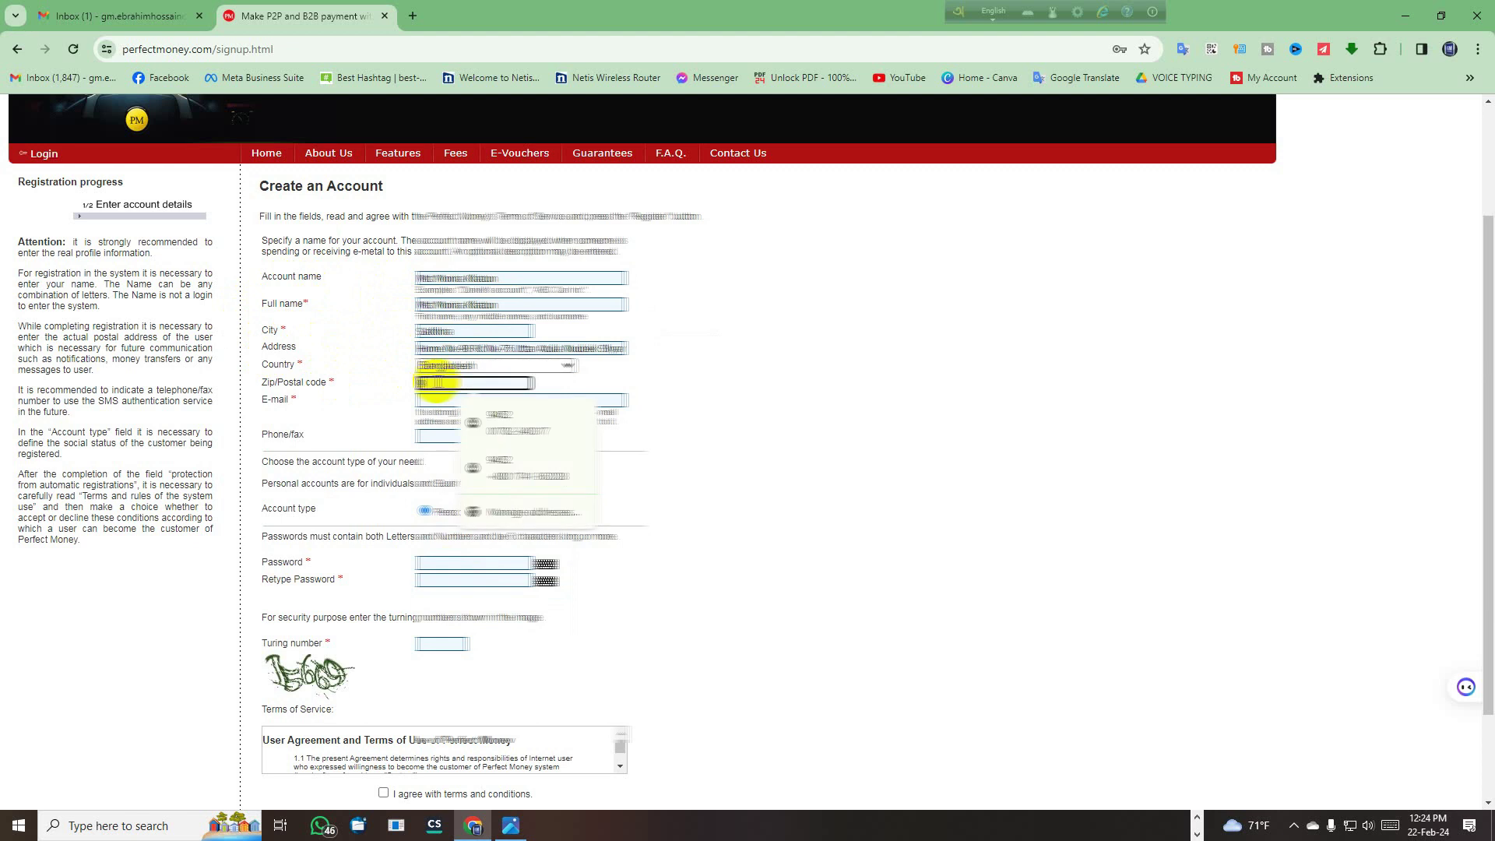
type("207")
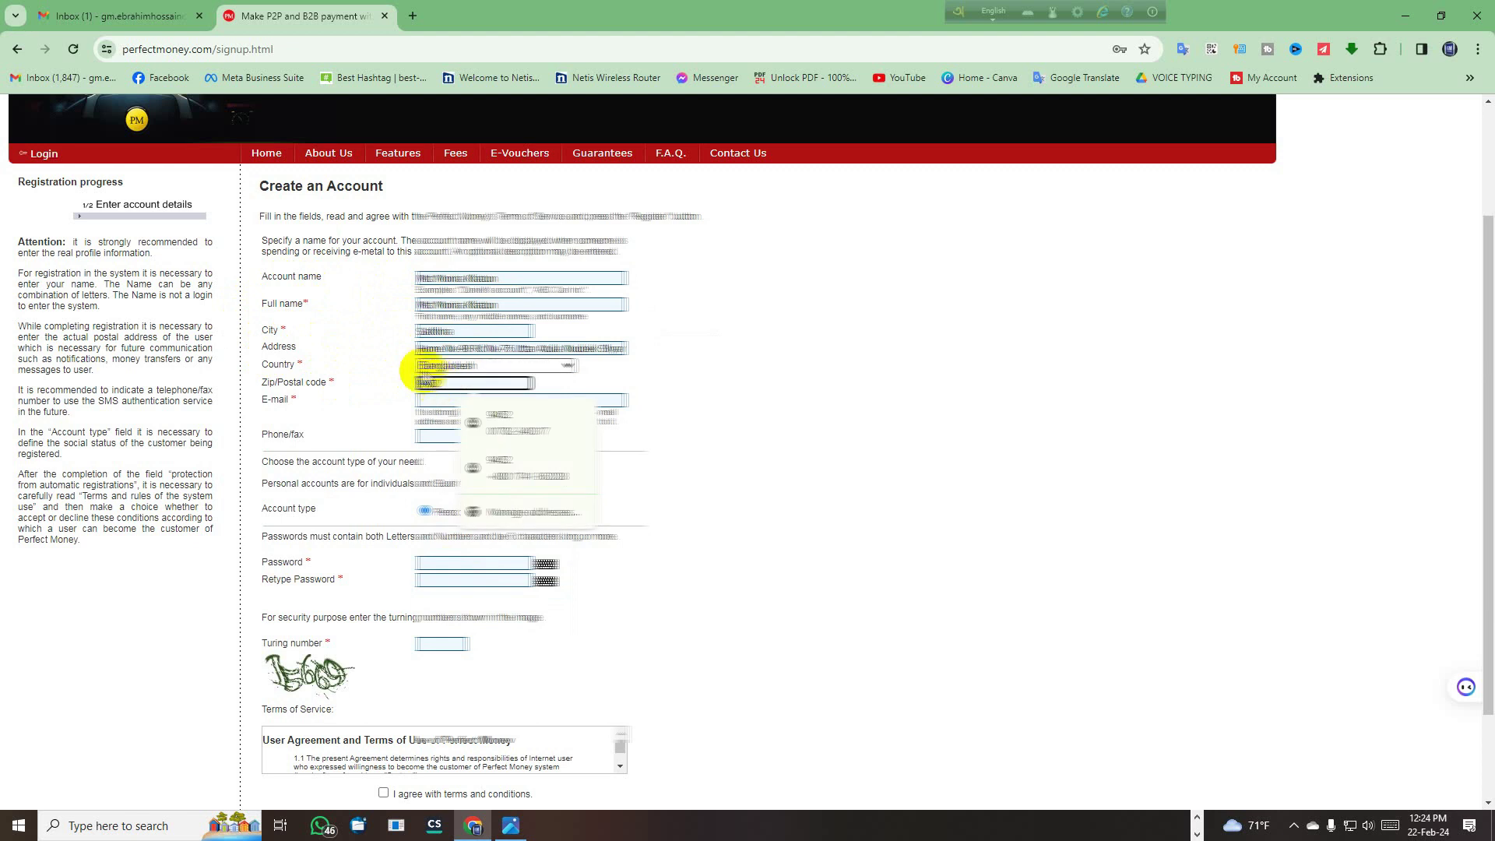
left_click(778, 406)
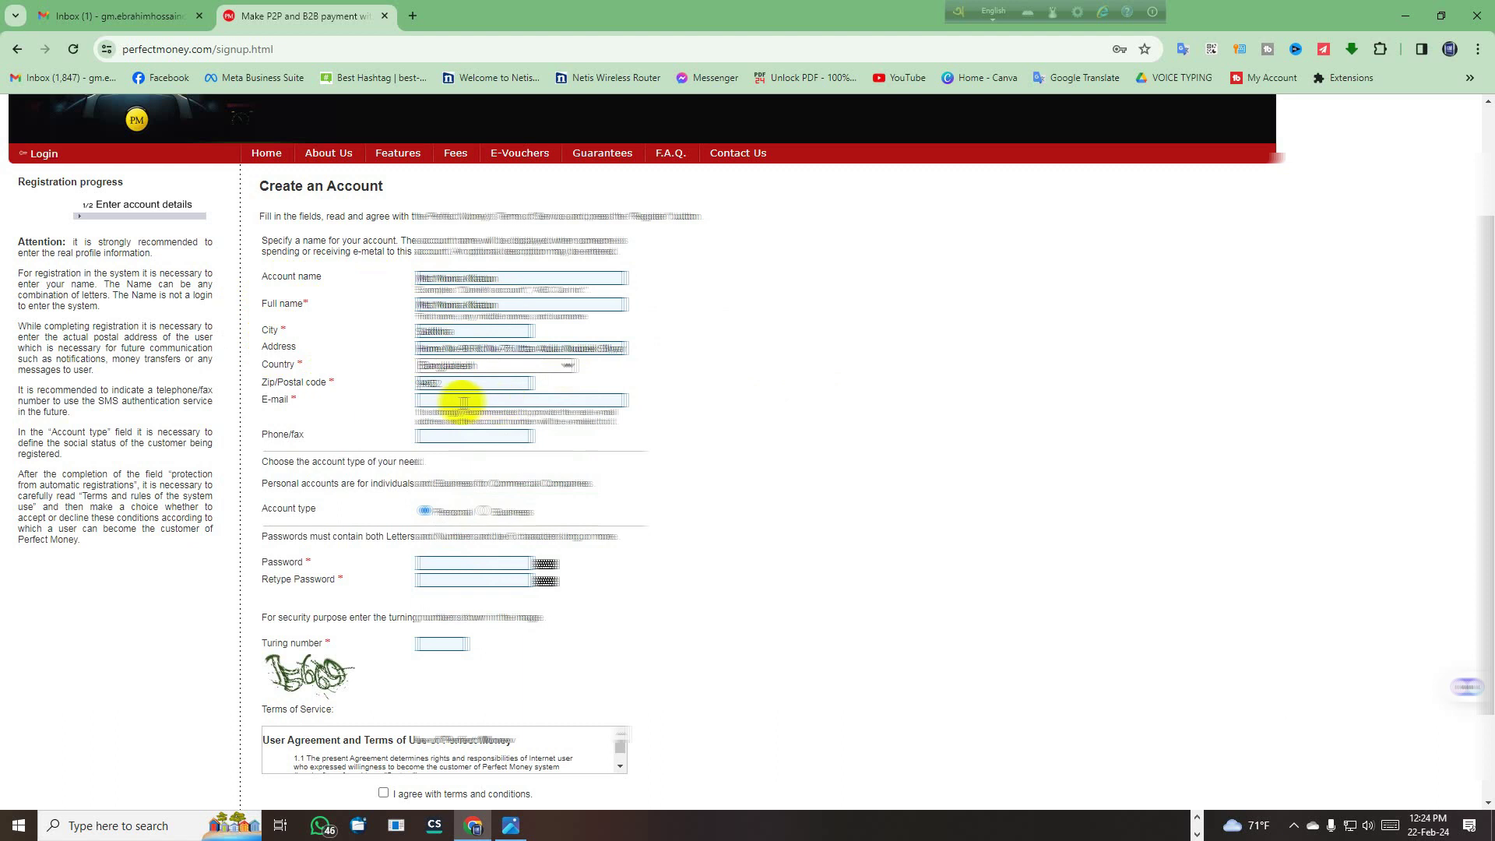
left_click(117, 16)
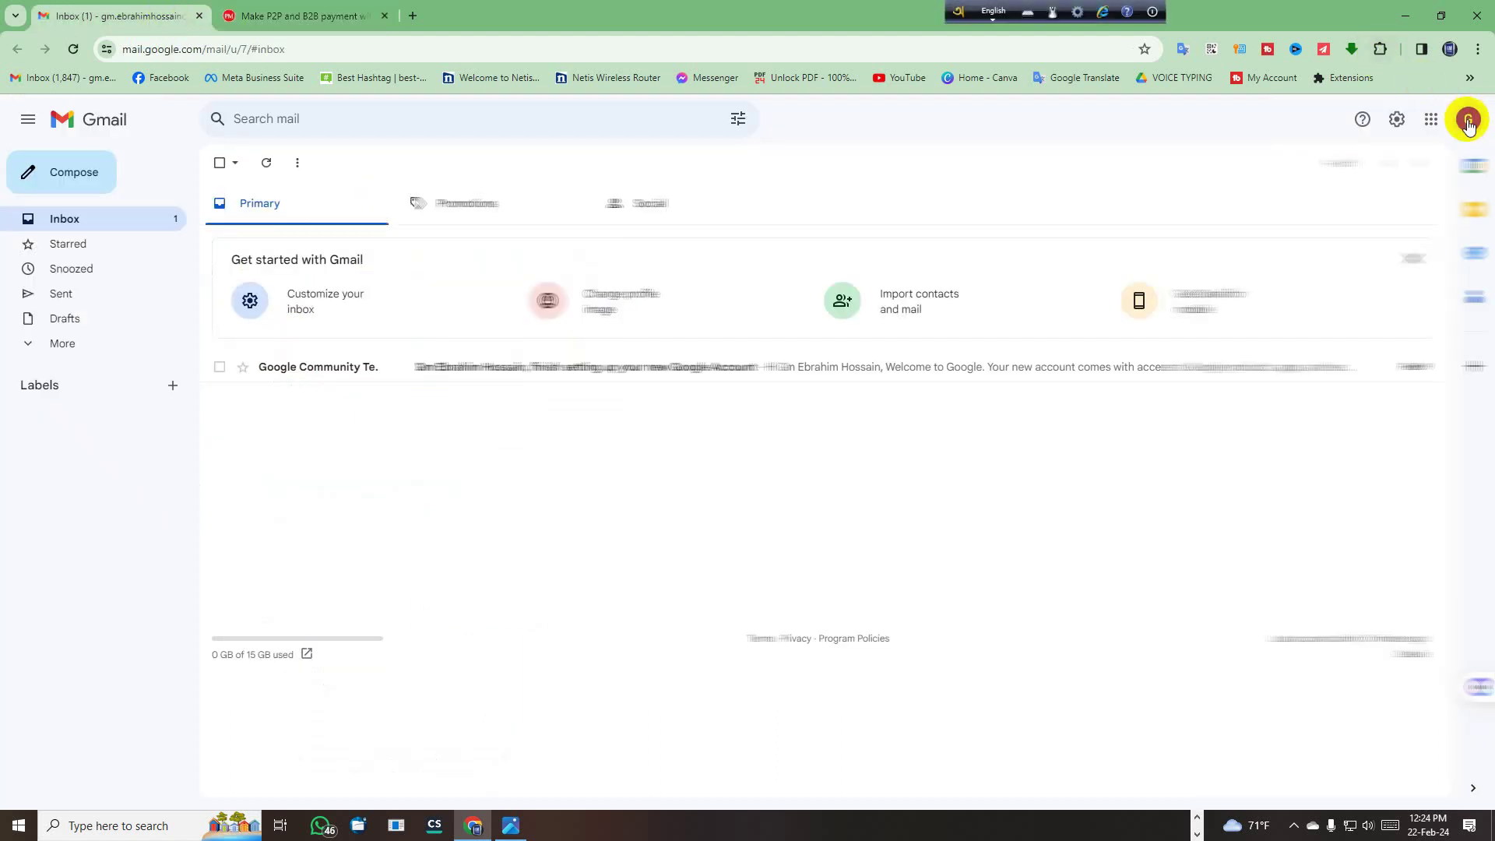
Step: Copy the Google account's e-mail address from the profile panel and return to the Perfect Money tab
left_click(1469, 120)
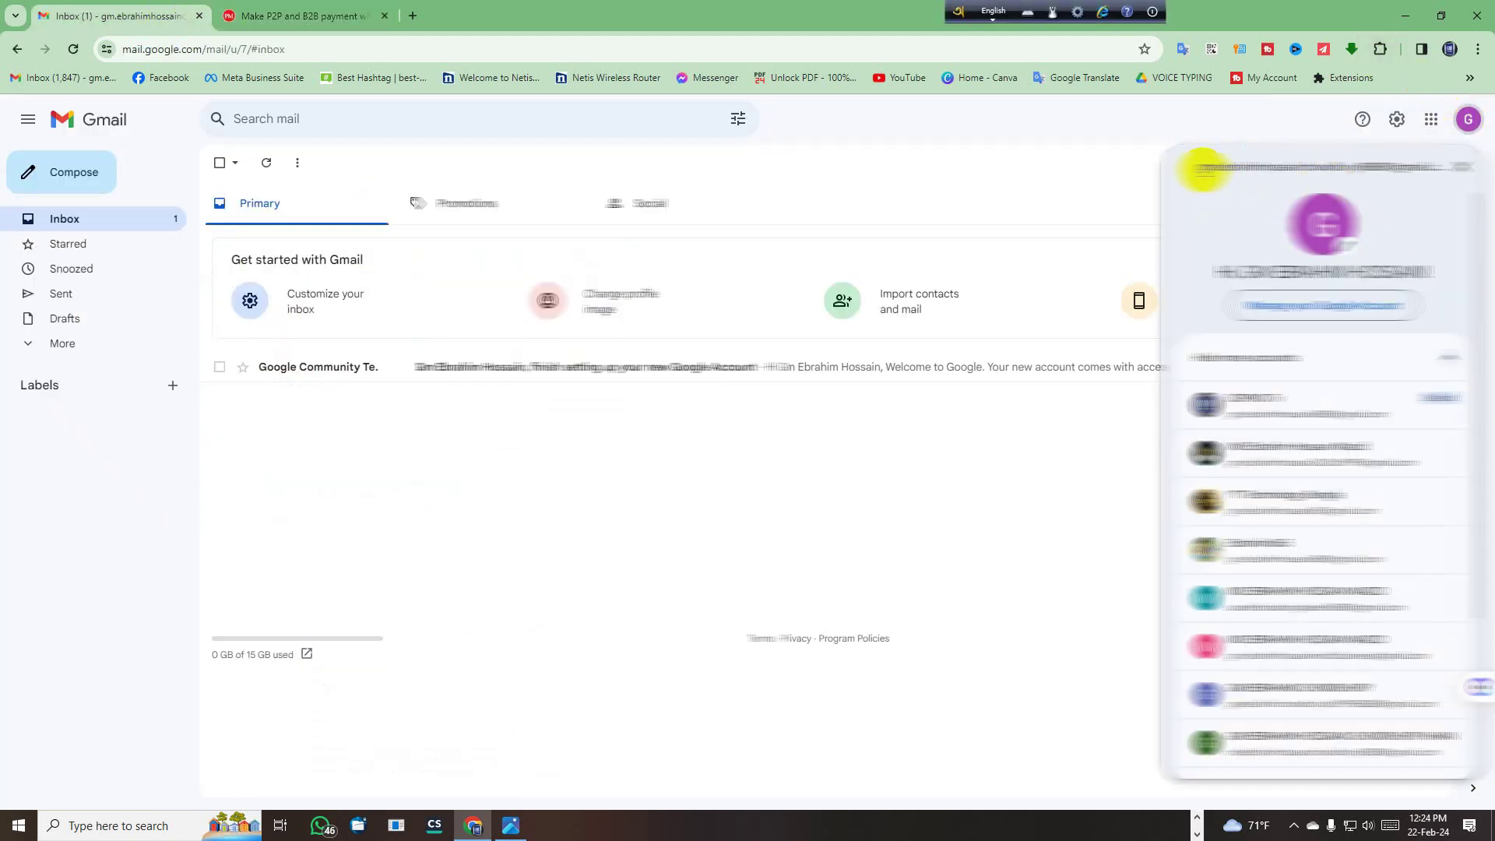
left_click_drag(1202, 167, 1437, 168)
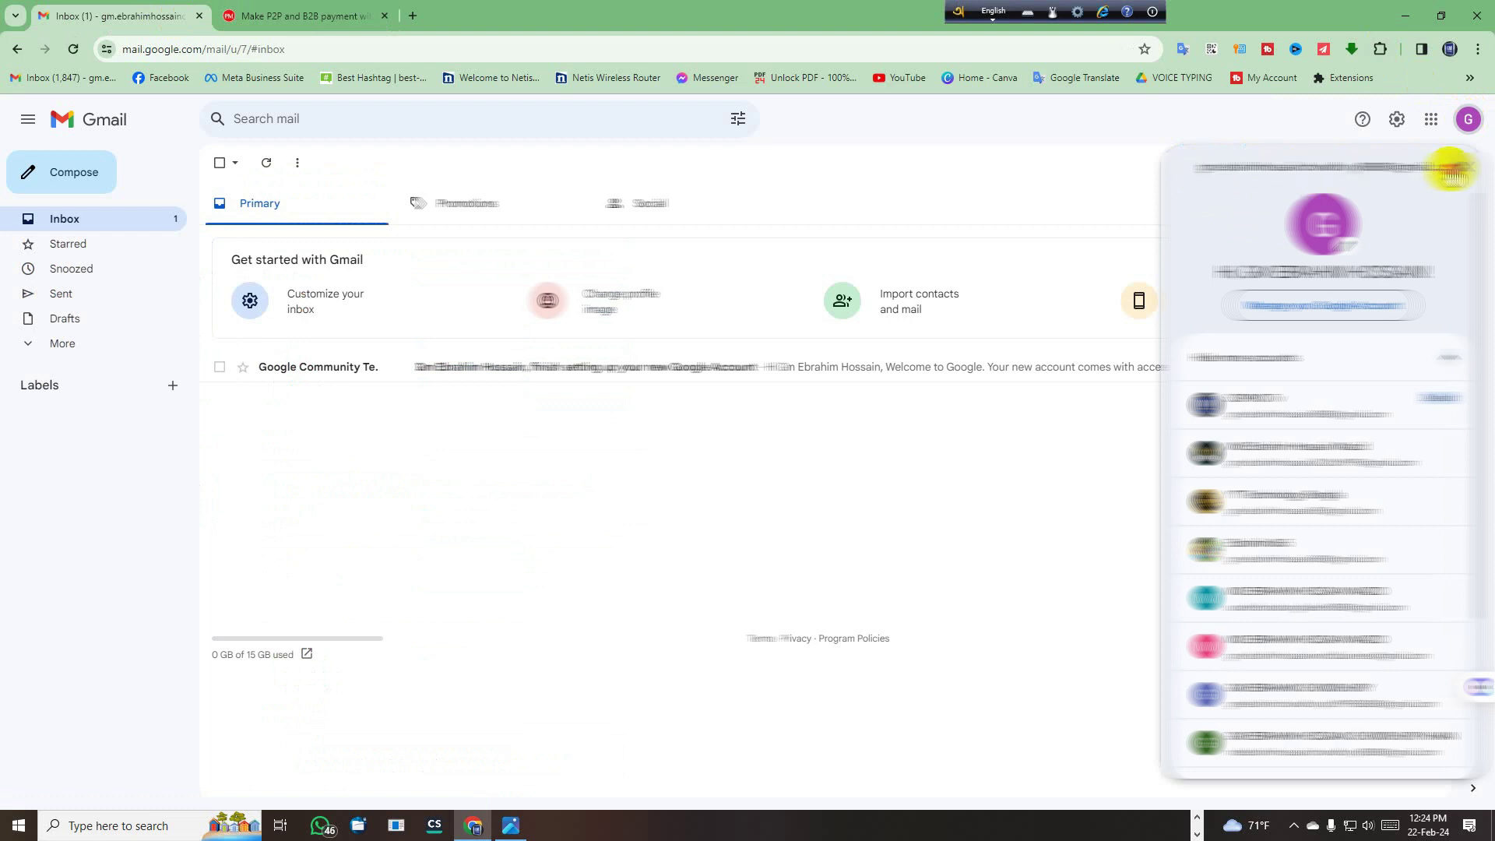
right_click(1395, 173)
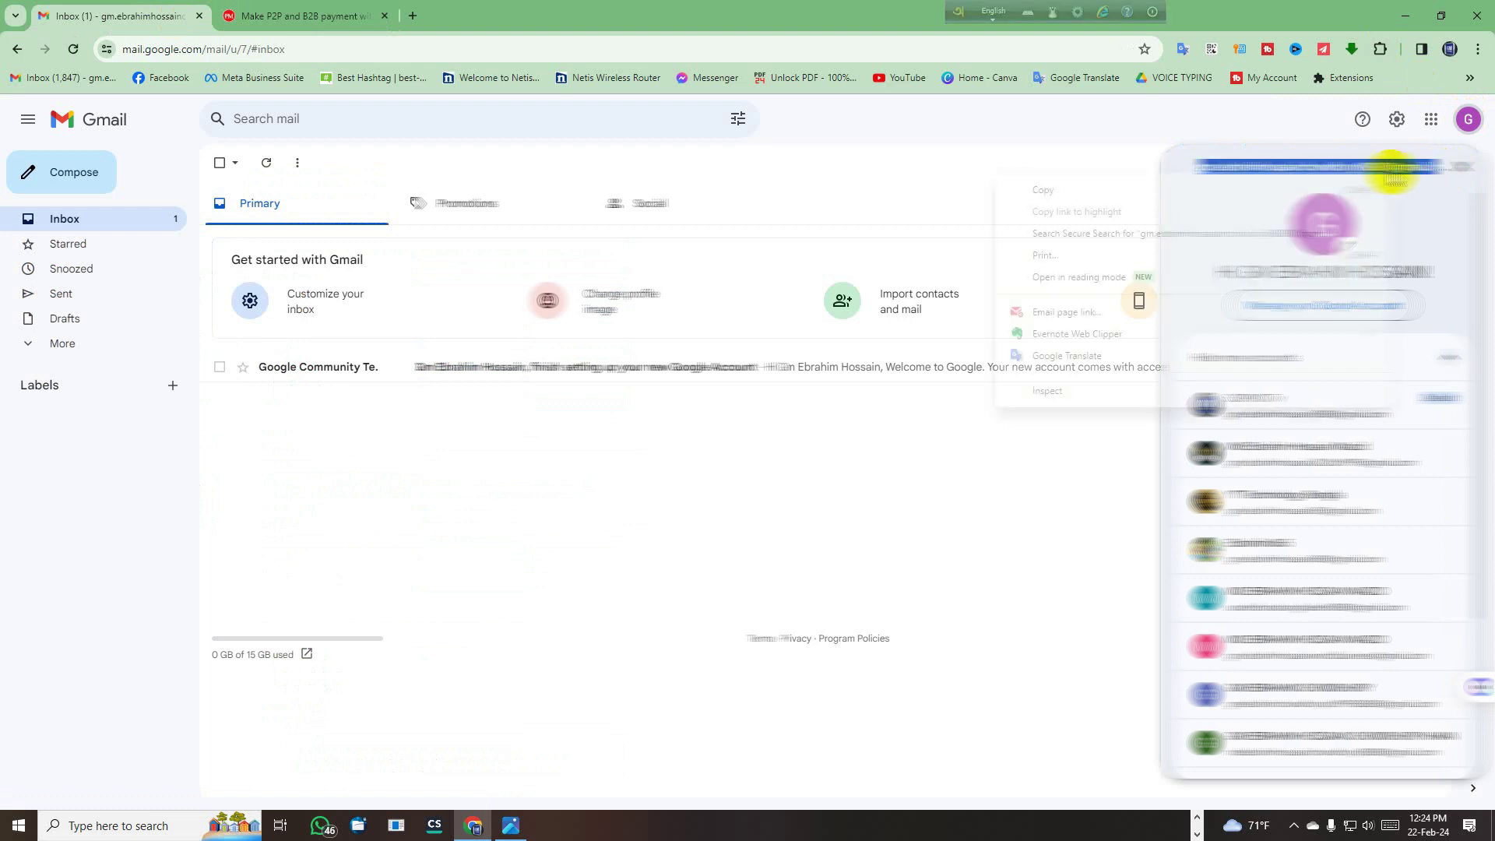
left_click(1135, 184)
left_click(220, 11)
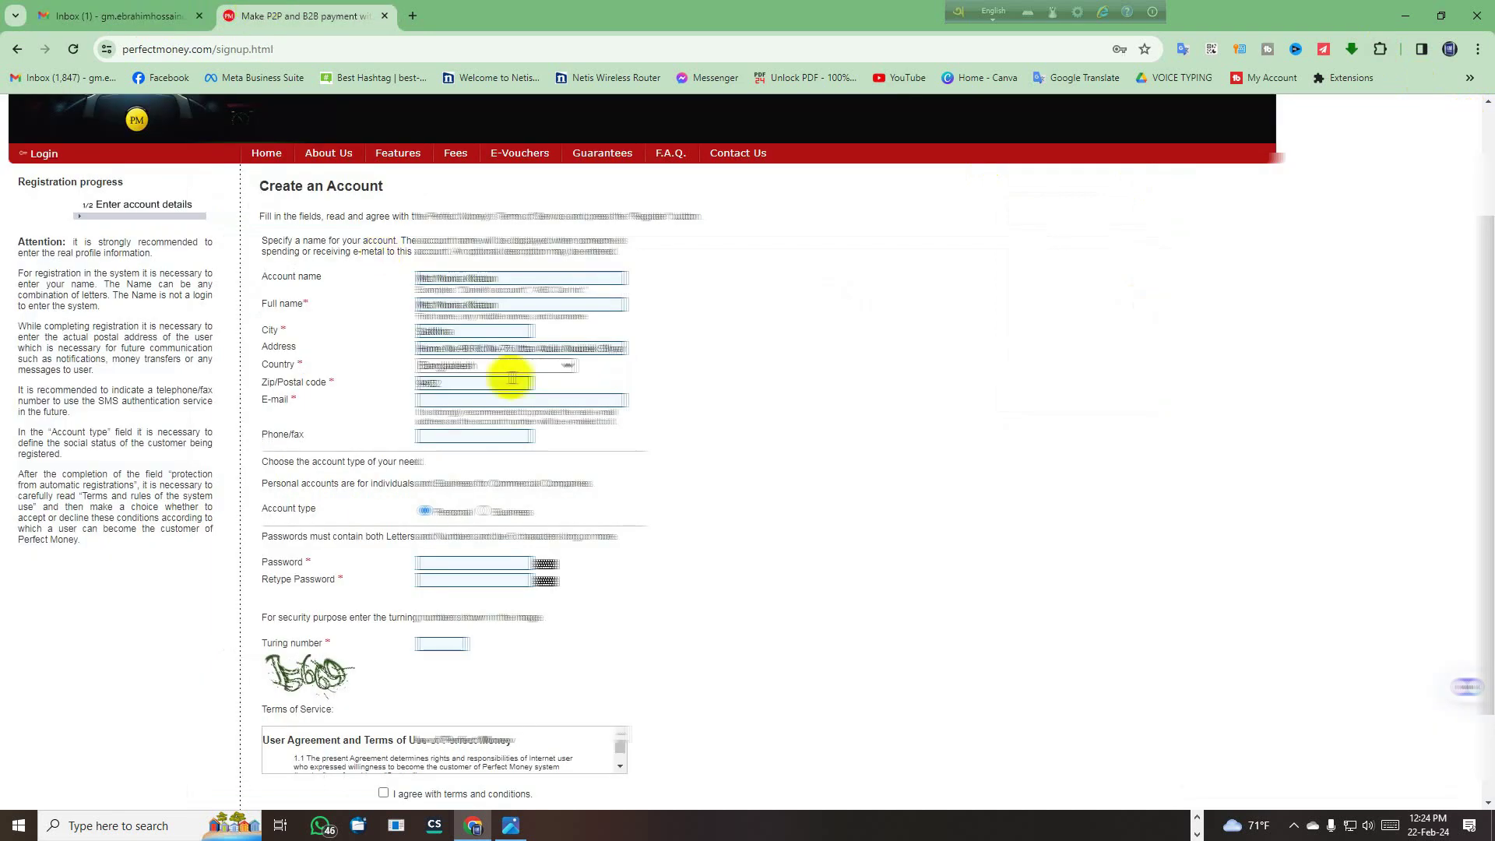
Step: Paste the copied e-mail address into the E-mail field and enter the phone number
left_click(432, 399)
right_click(433, 398)
left_click(490, 567)
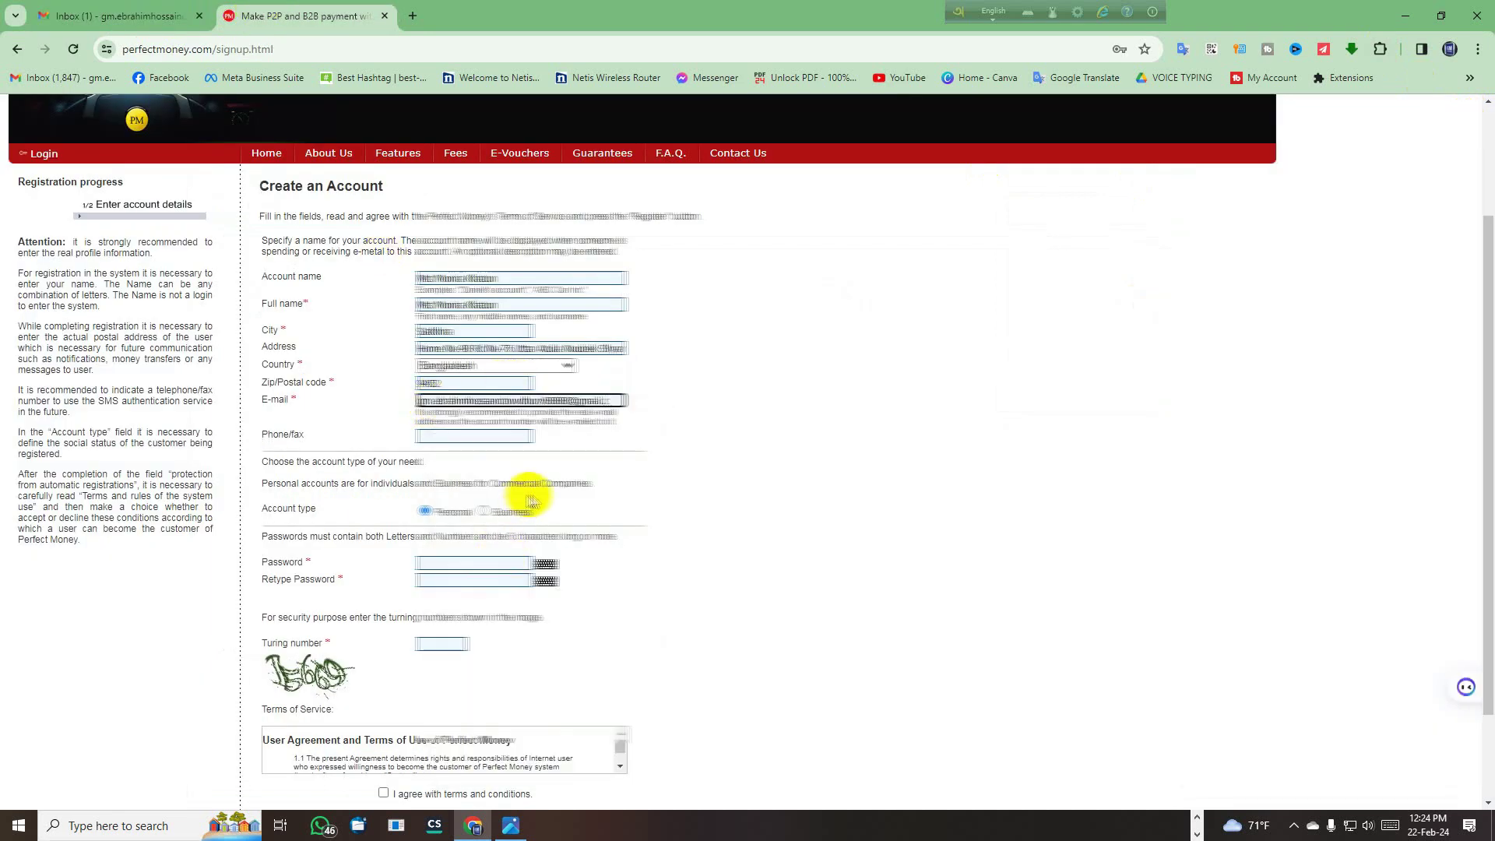
type("com")
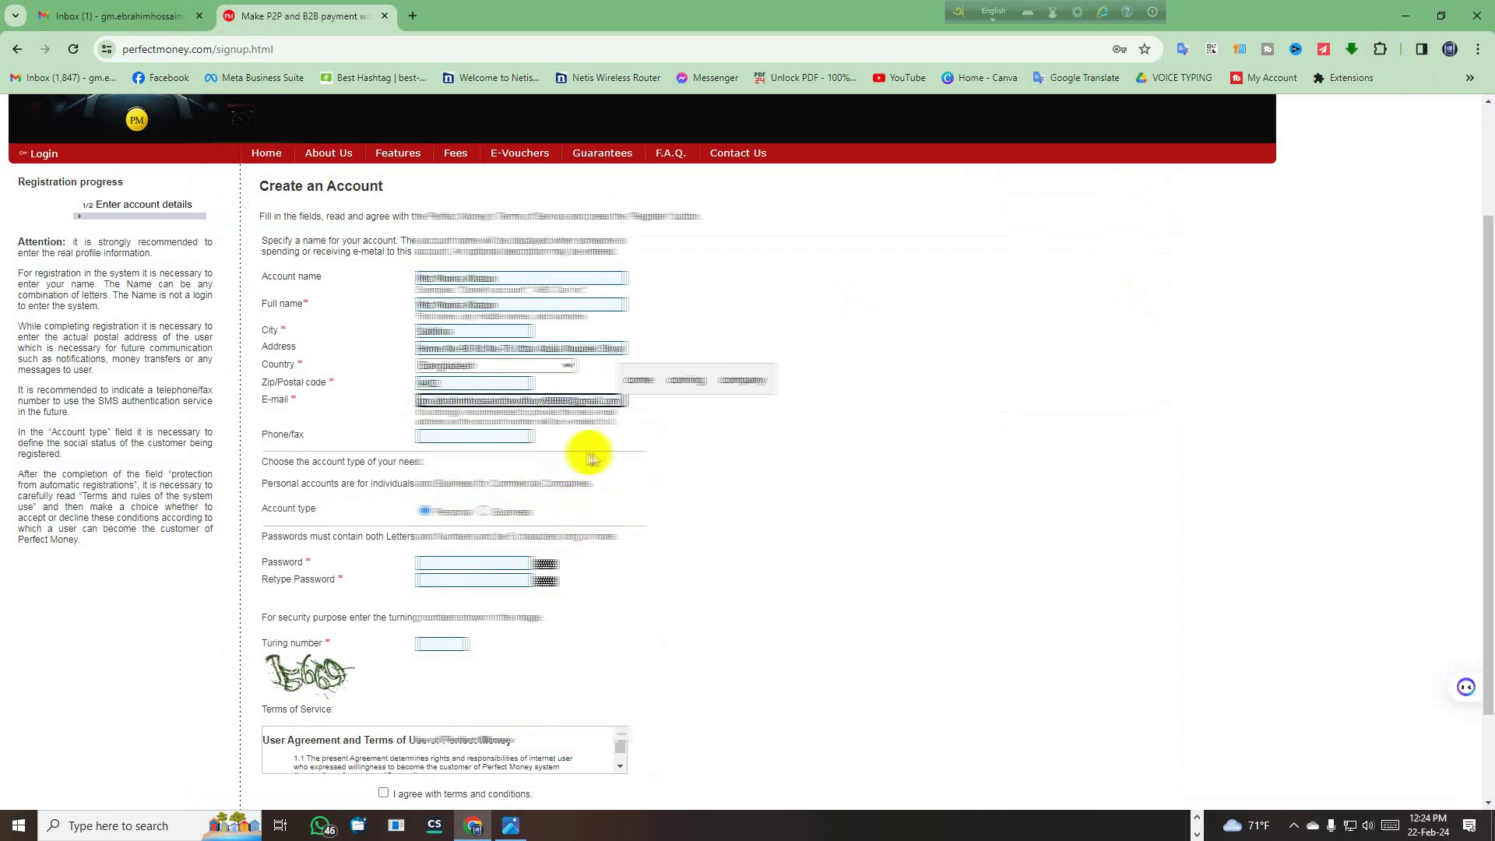
scroll(467, 436, "down", 1)
left_click(450, 356)
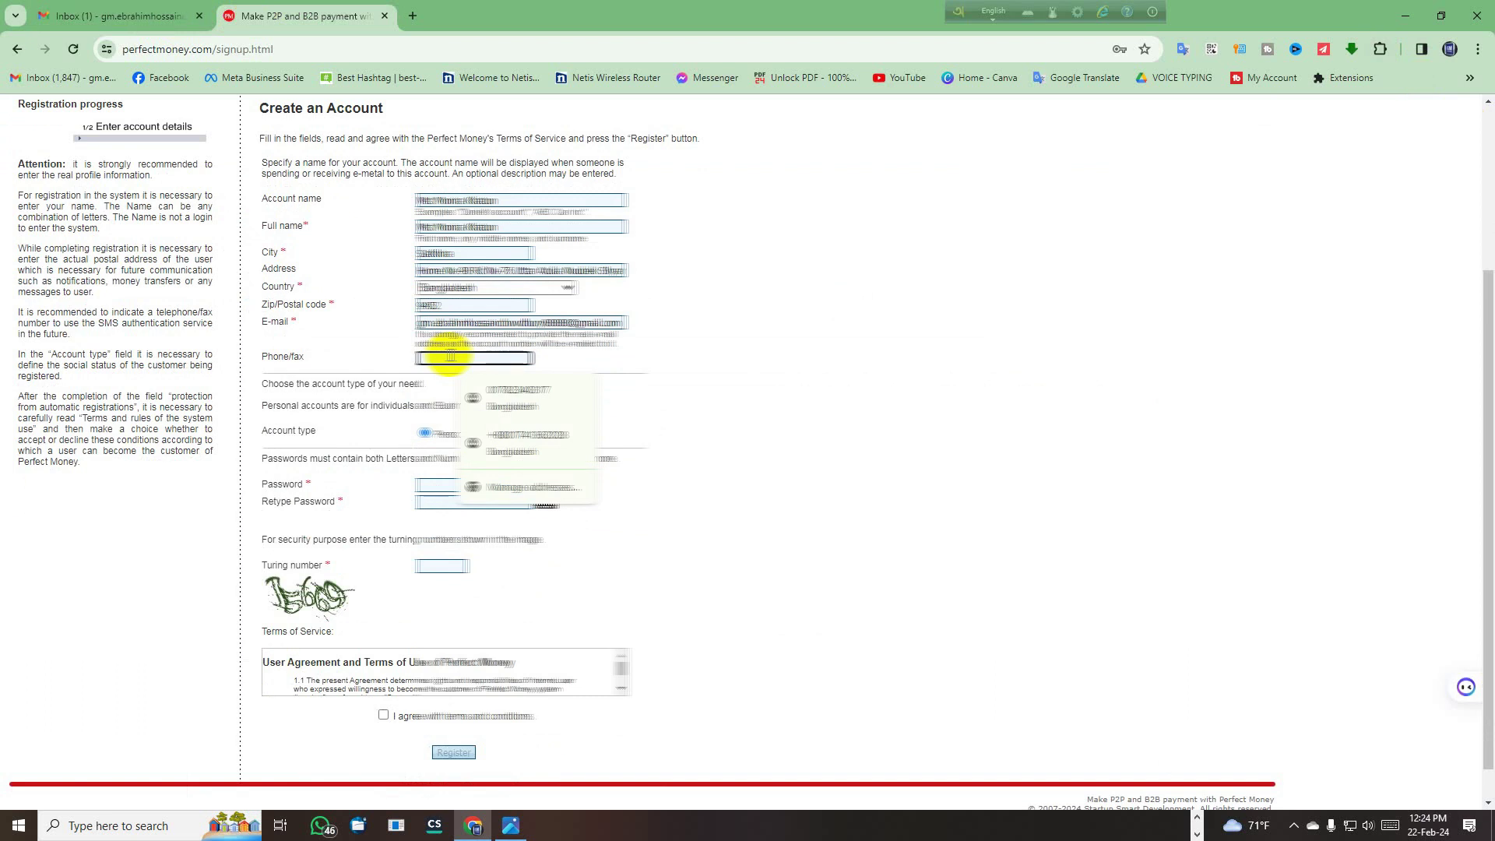
type("7")
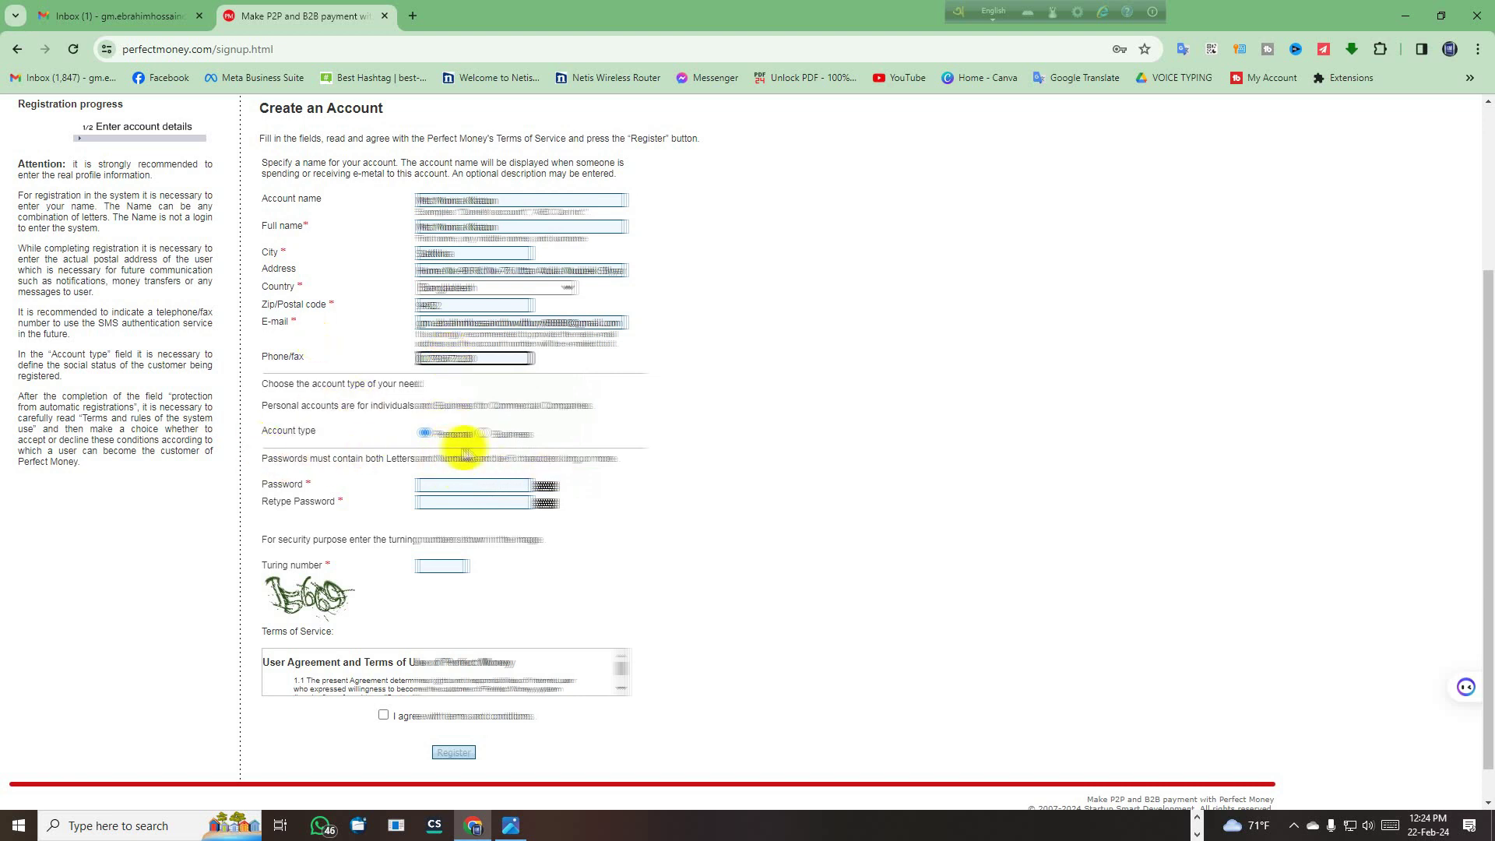
Step: Enter the account password, retype it to confirm, and type the turing number from the image
left_click(436, 484)
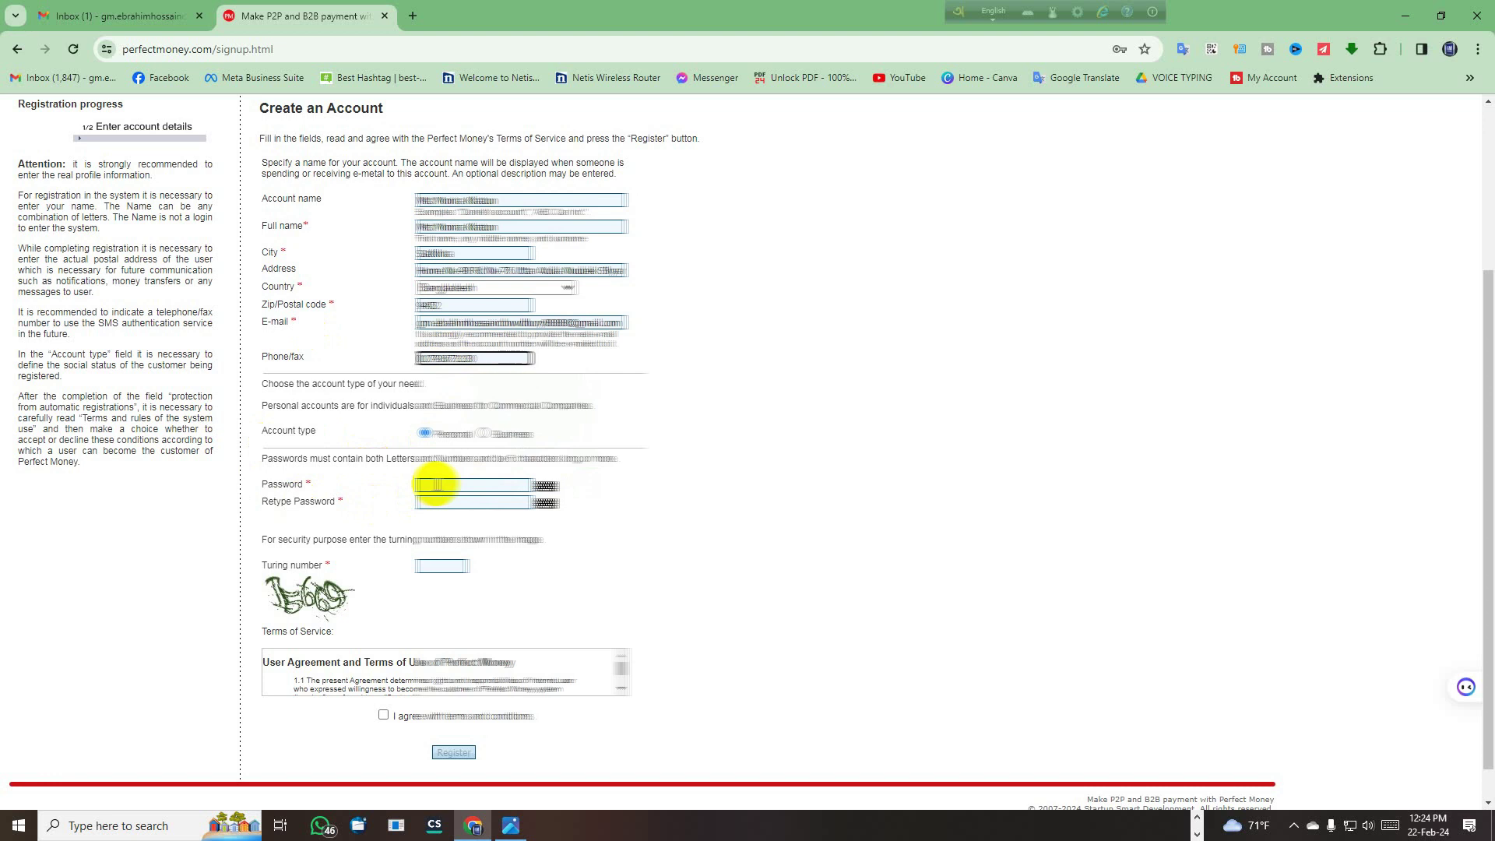
left_click(438, 485)
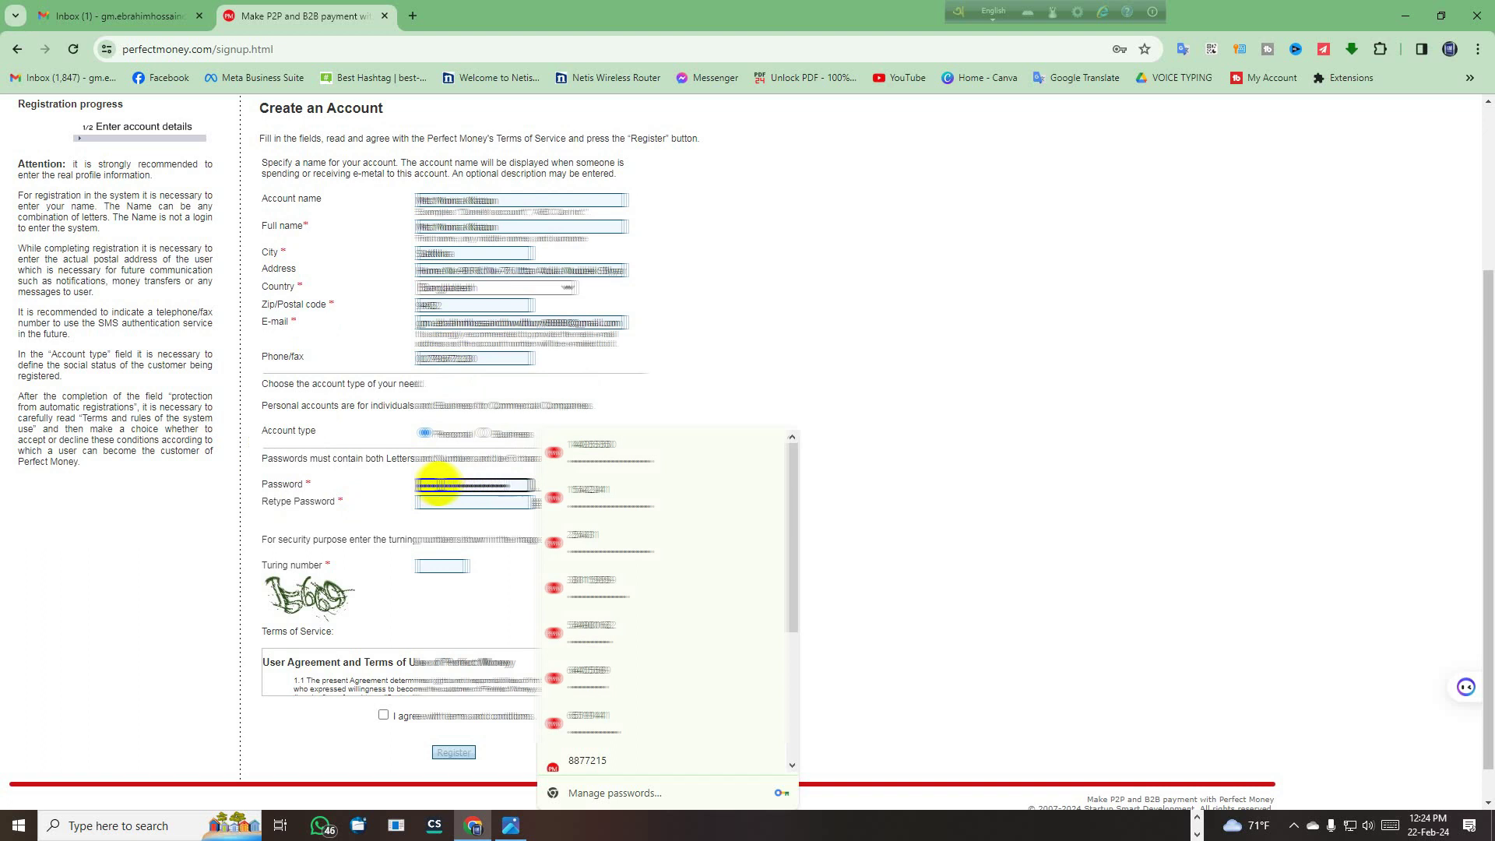
left_click(459, 503)
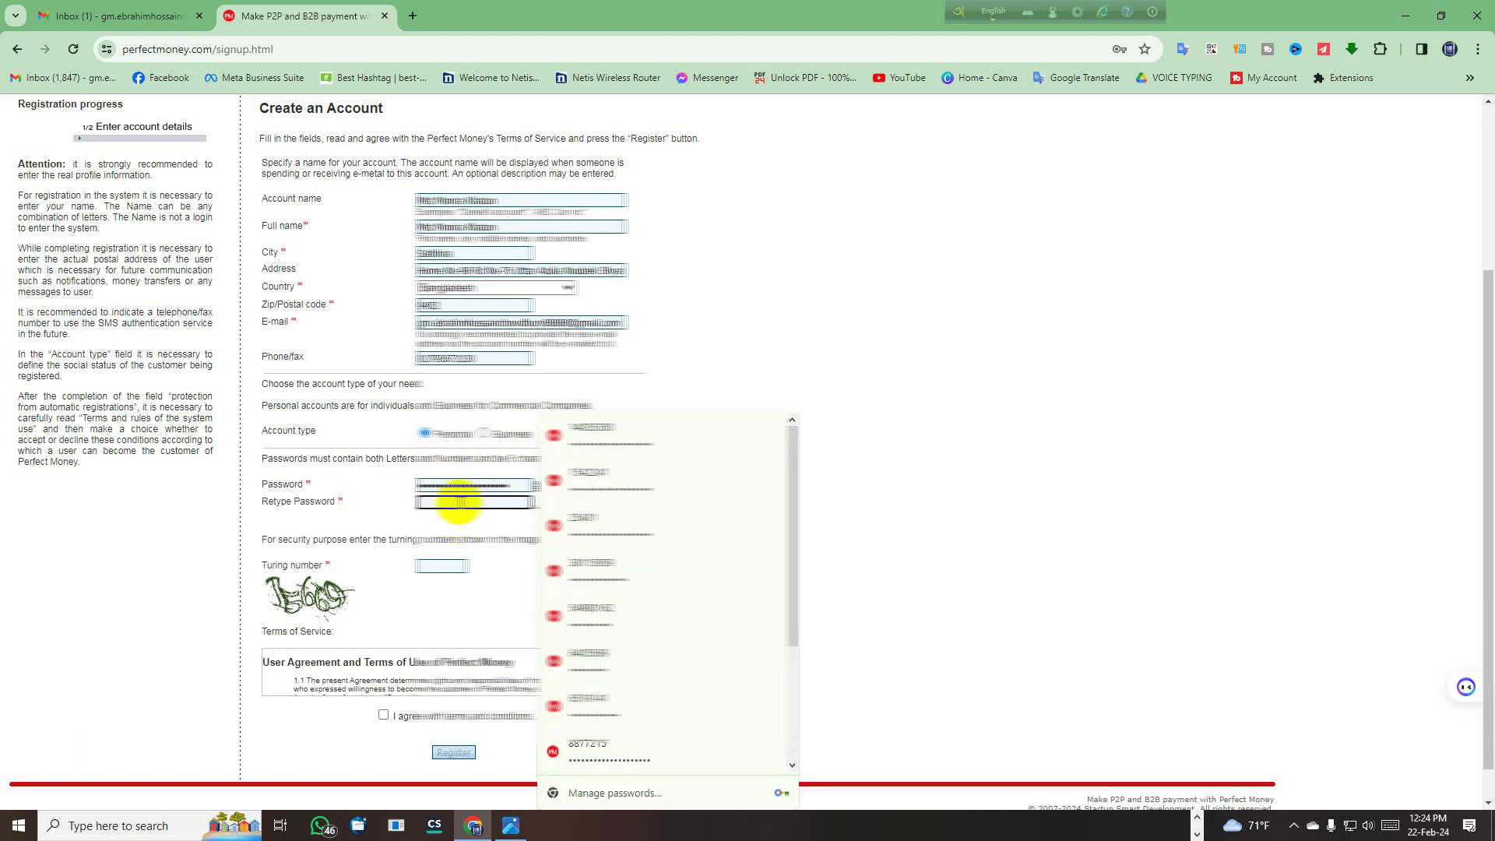
type("••")
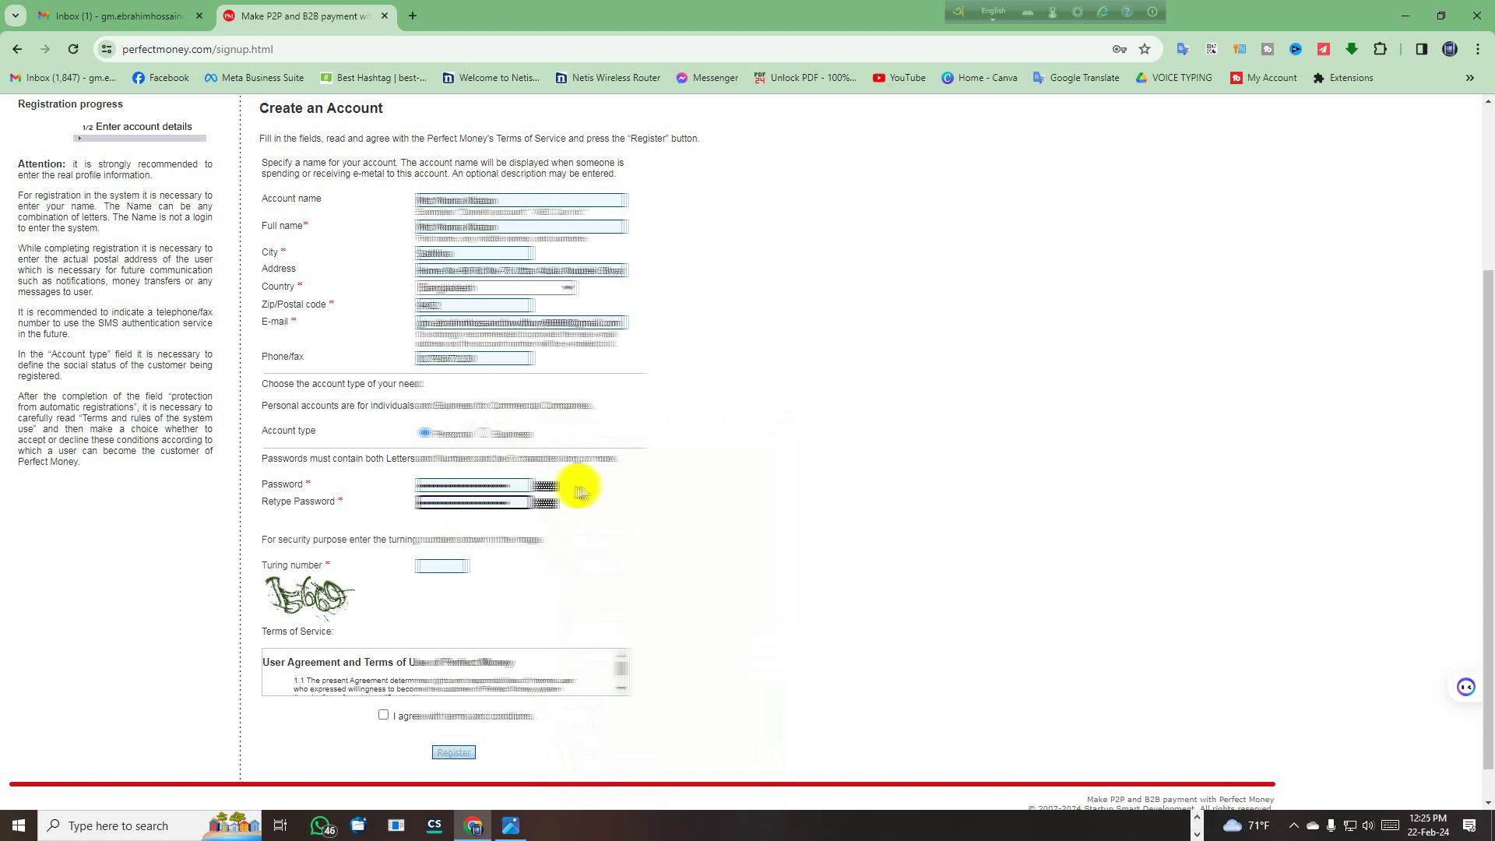
scroll(576, 487, "up", 1)
scroll(582, 486, "down", 1)
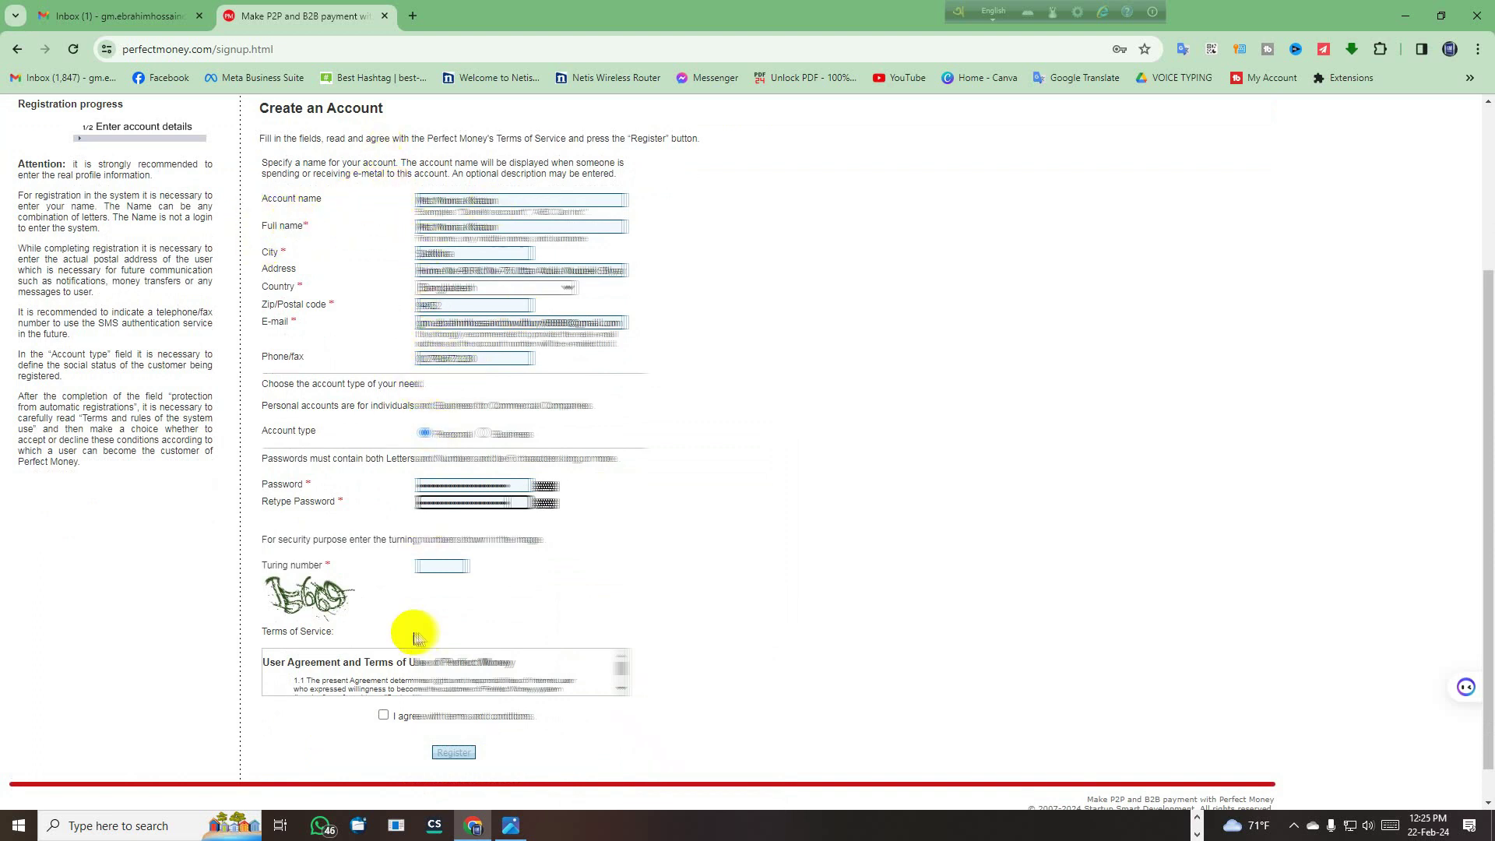
left_click(435, 569)
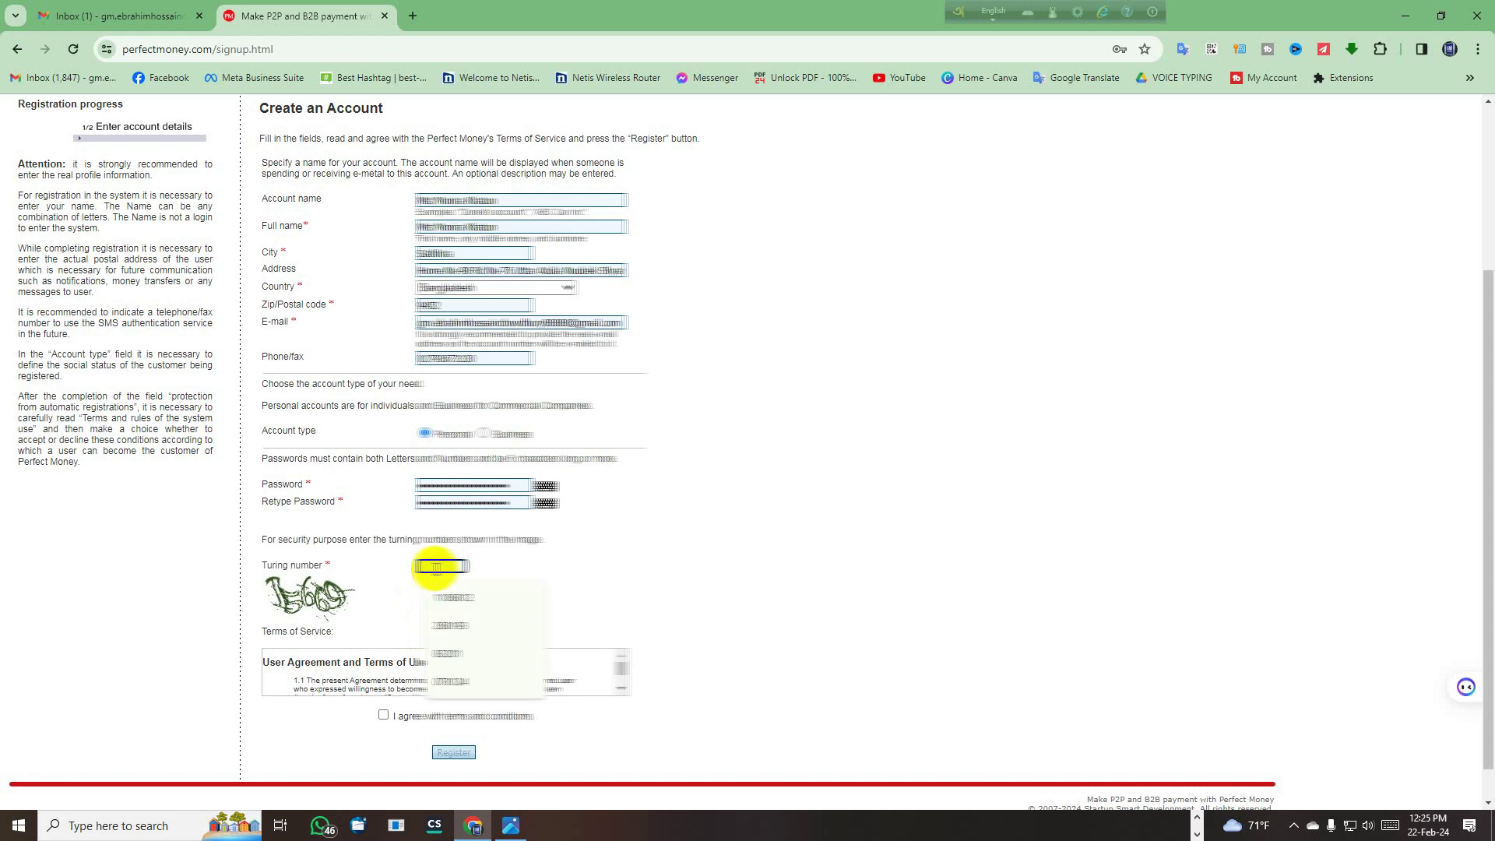
type("15")
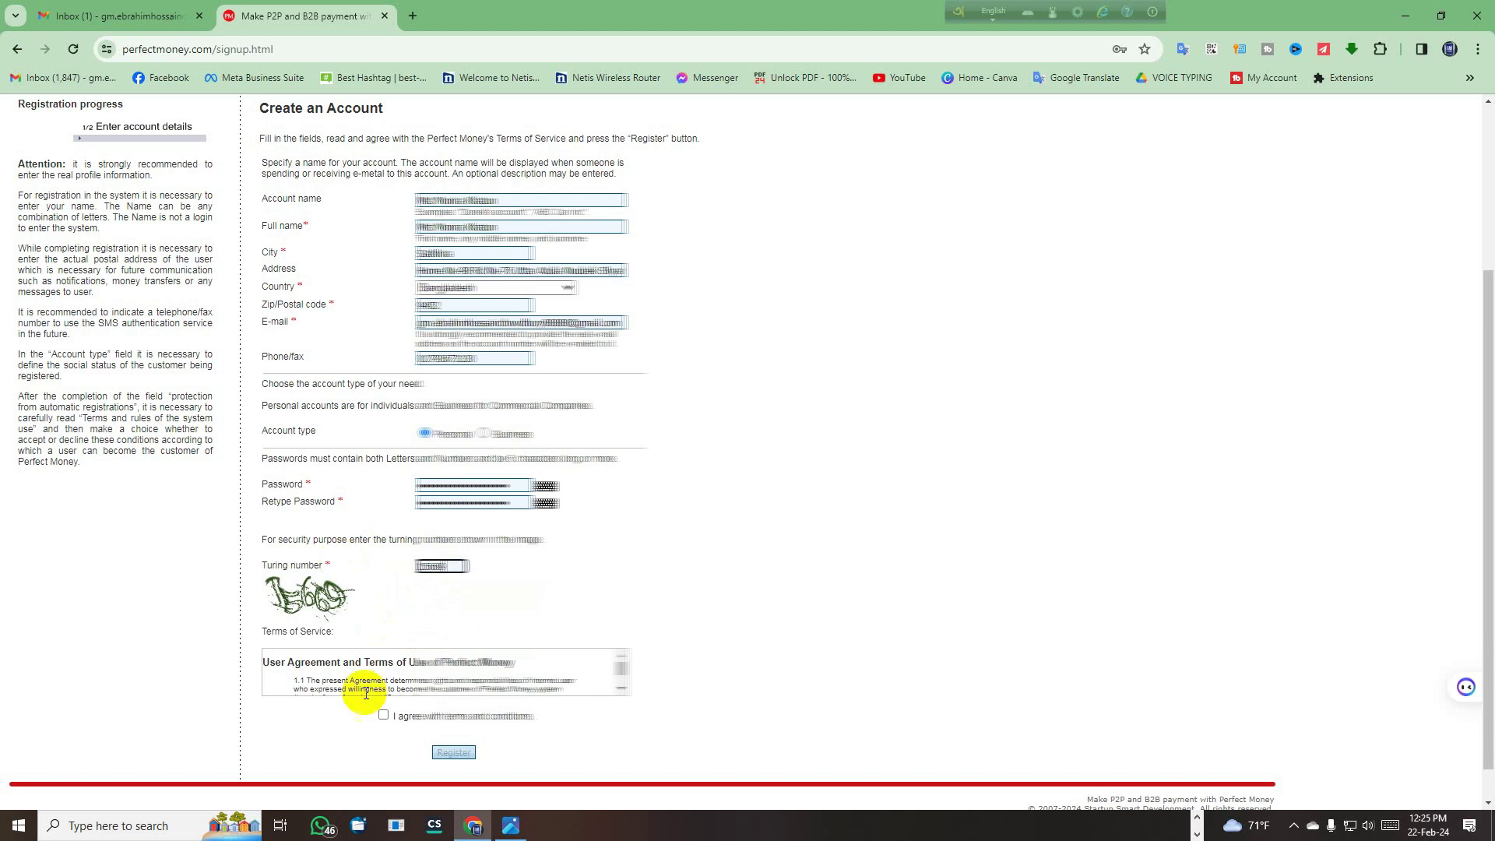
Step: Accept the terms, submit the registration, and save the login and address in Chrome
left_click(384, 715)
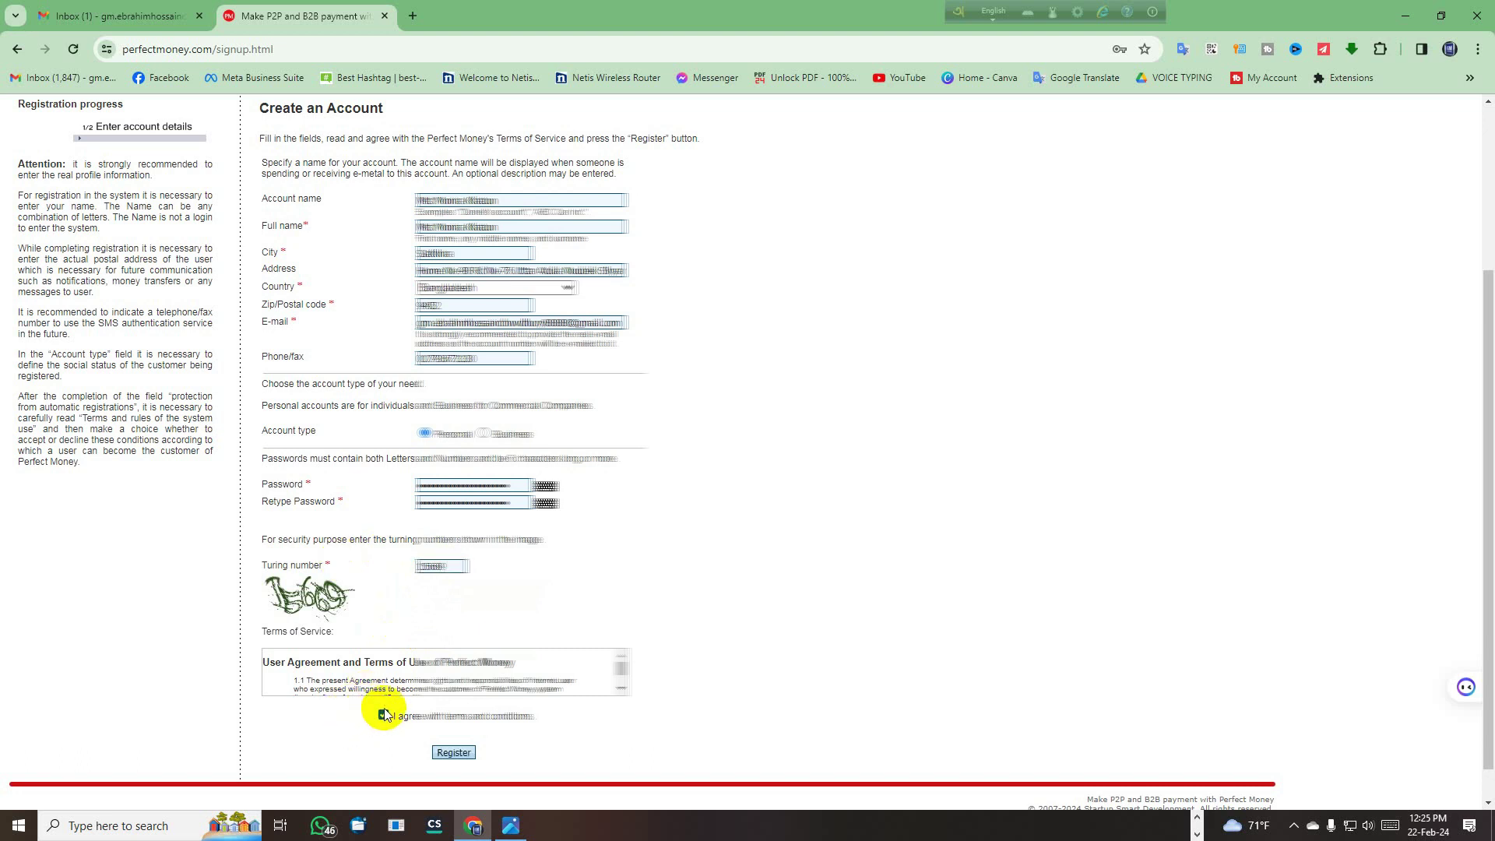
left_click(455, 754)
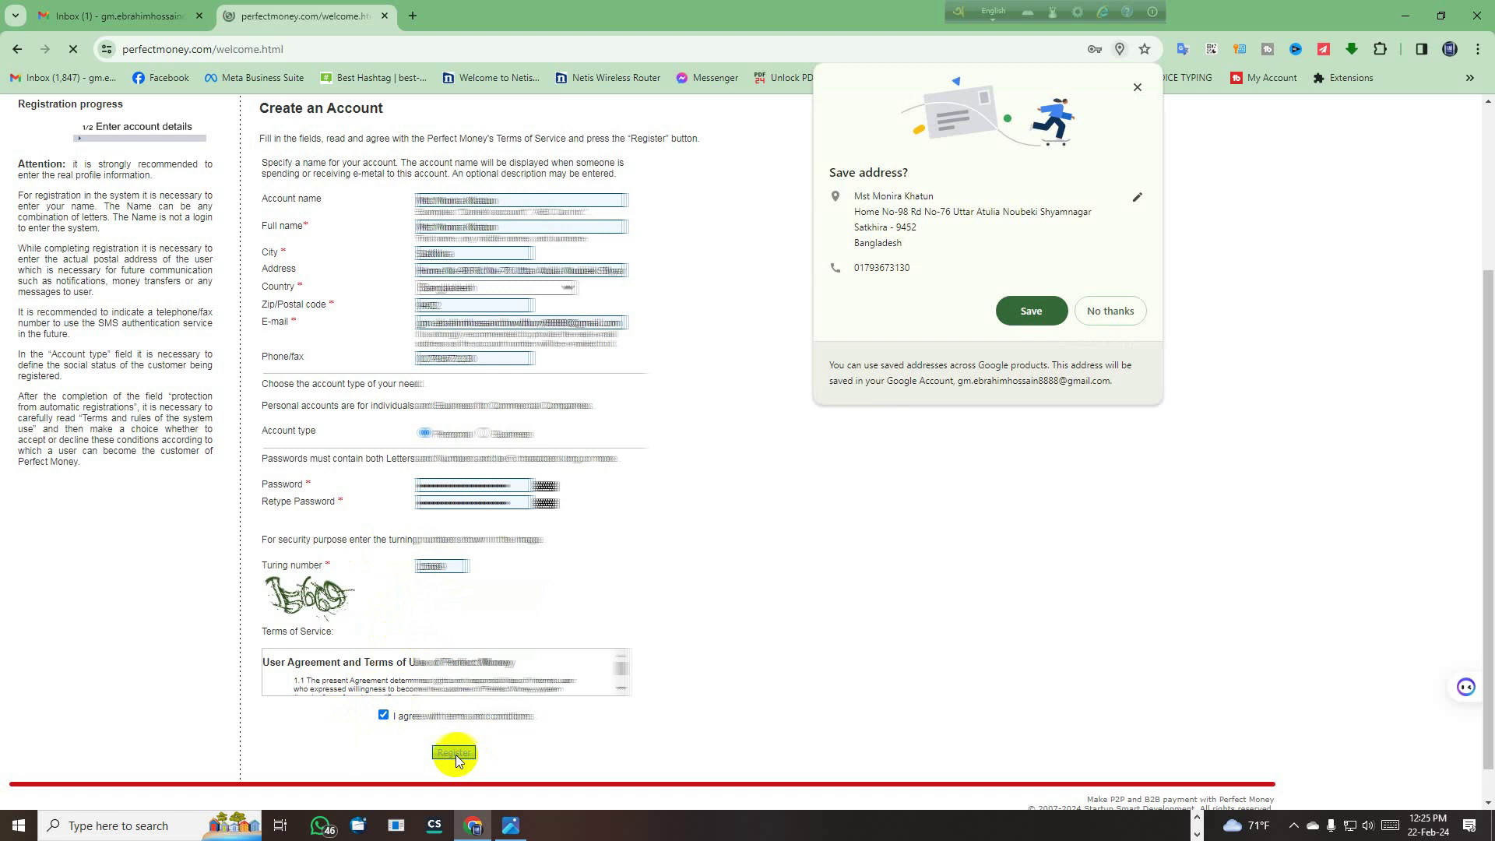
left_click(1027, 315)
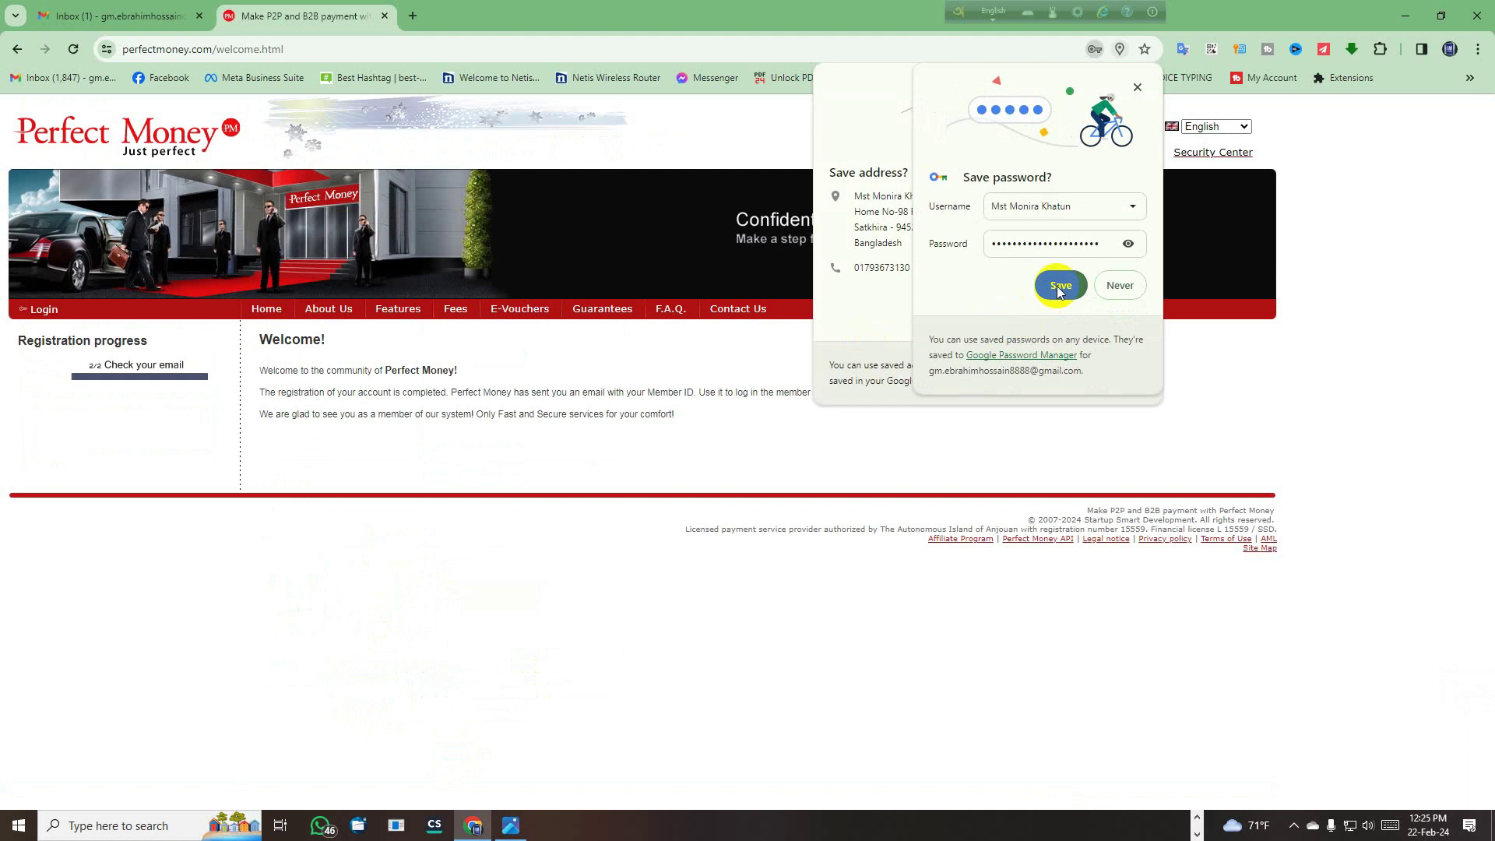
left_click(1034, 318)
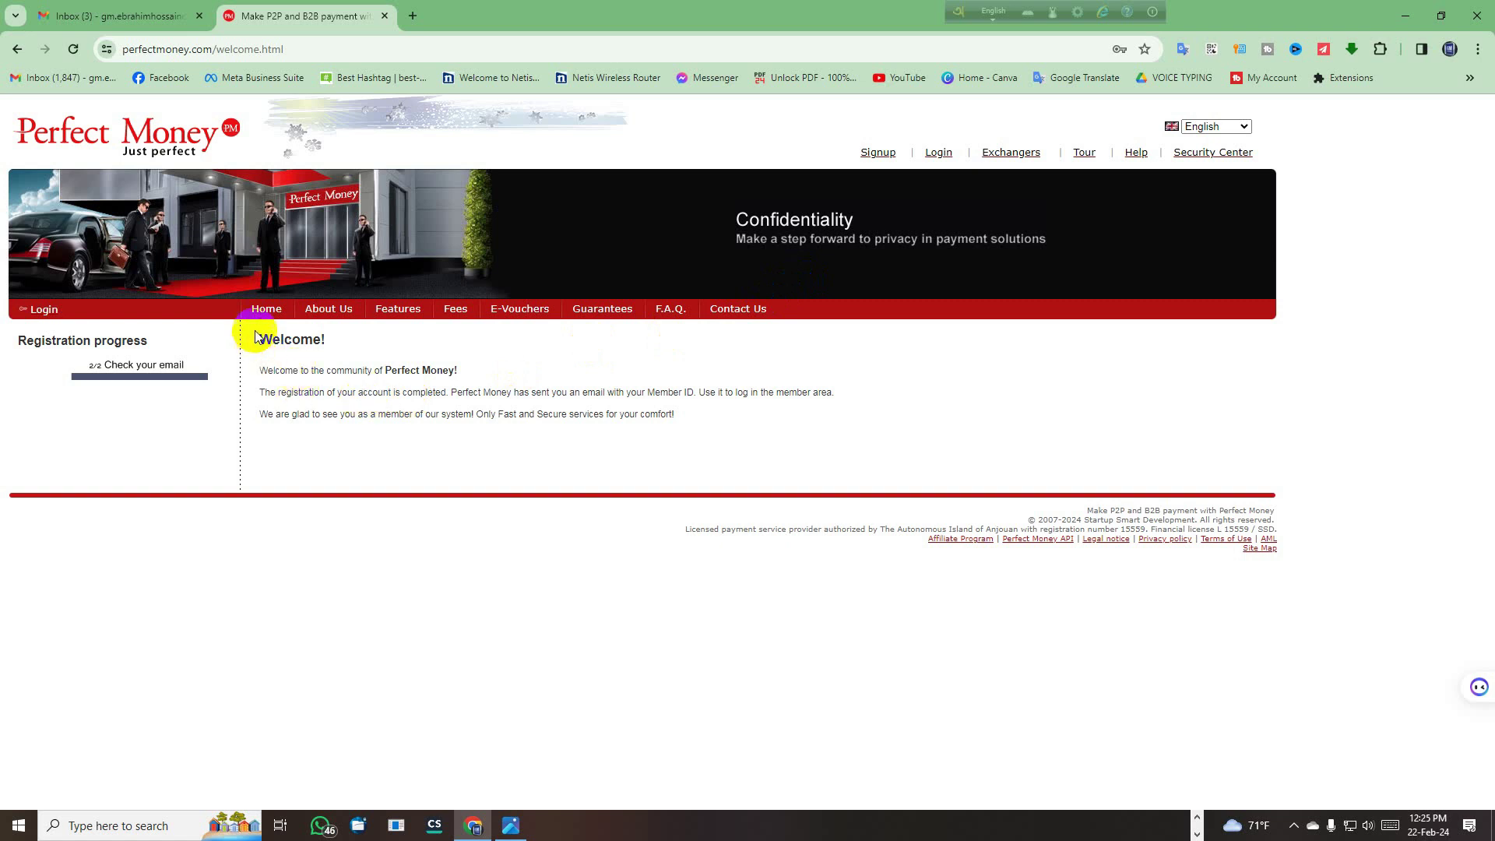
left_click(1295, 826)
left_click(1372, 678)
right_click(1038, 501)
left_click(1103, 581)
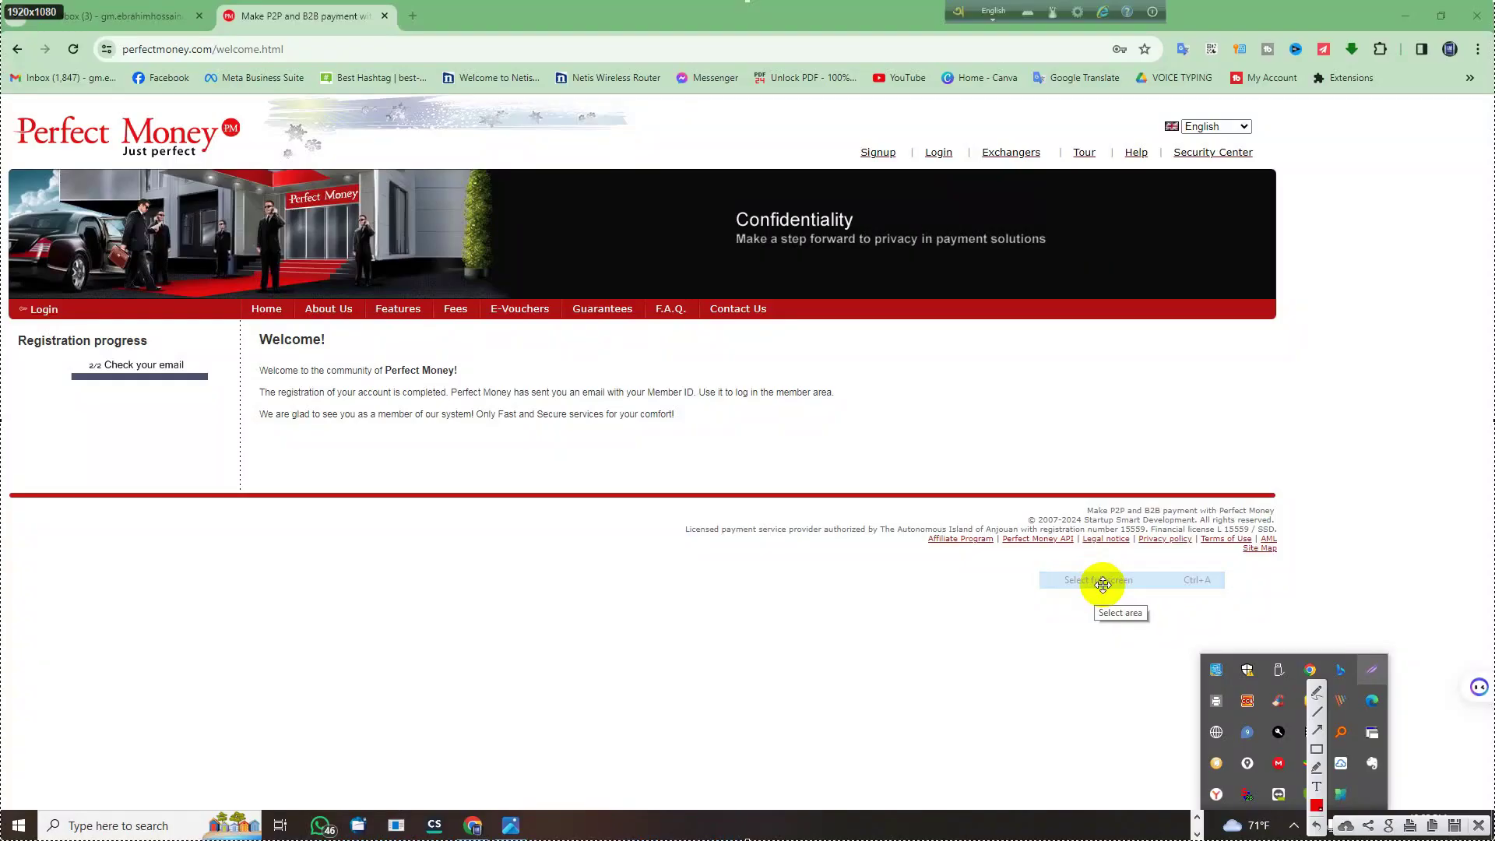
left_click_drag(188, 293, 892, 479)
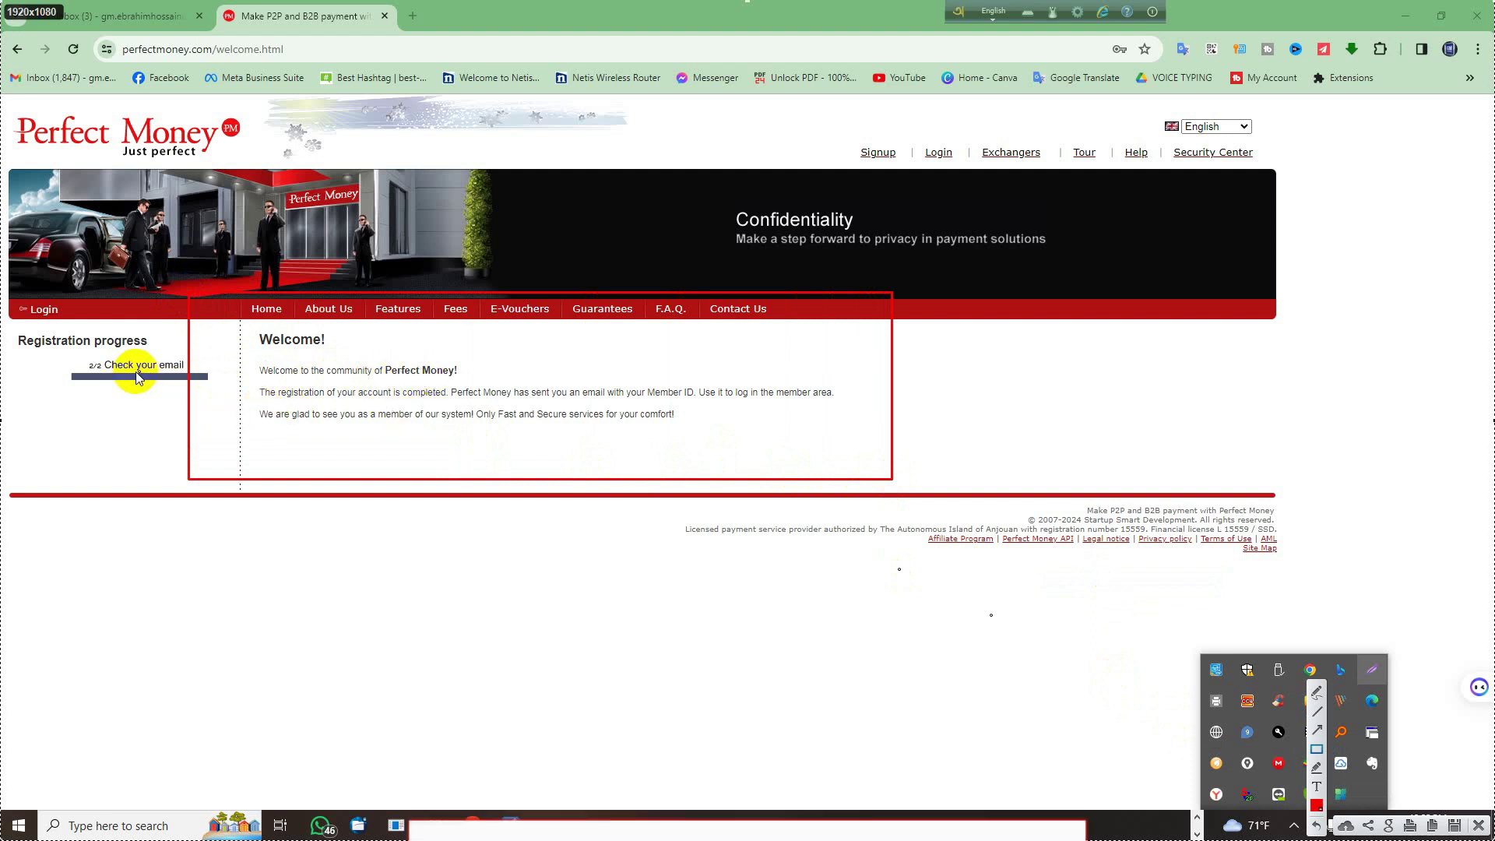
left_click_drag(33, 335, 222, 397)
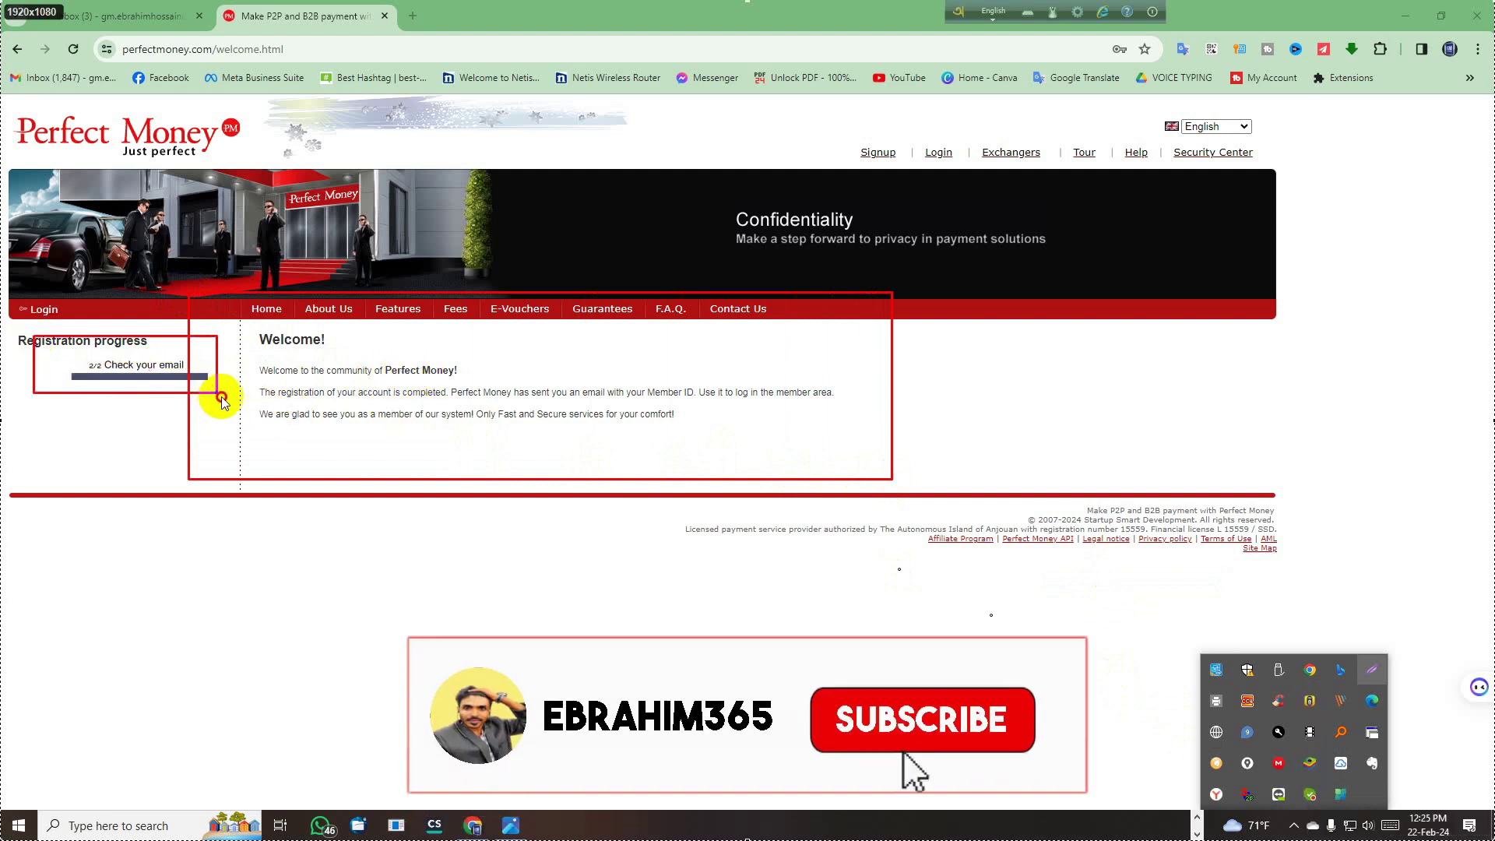
right_click(561, 381)
left_click(601, 492)
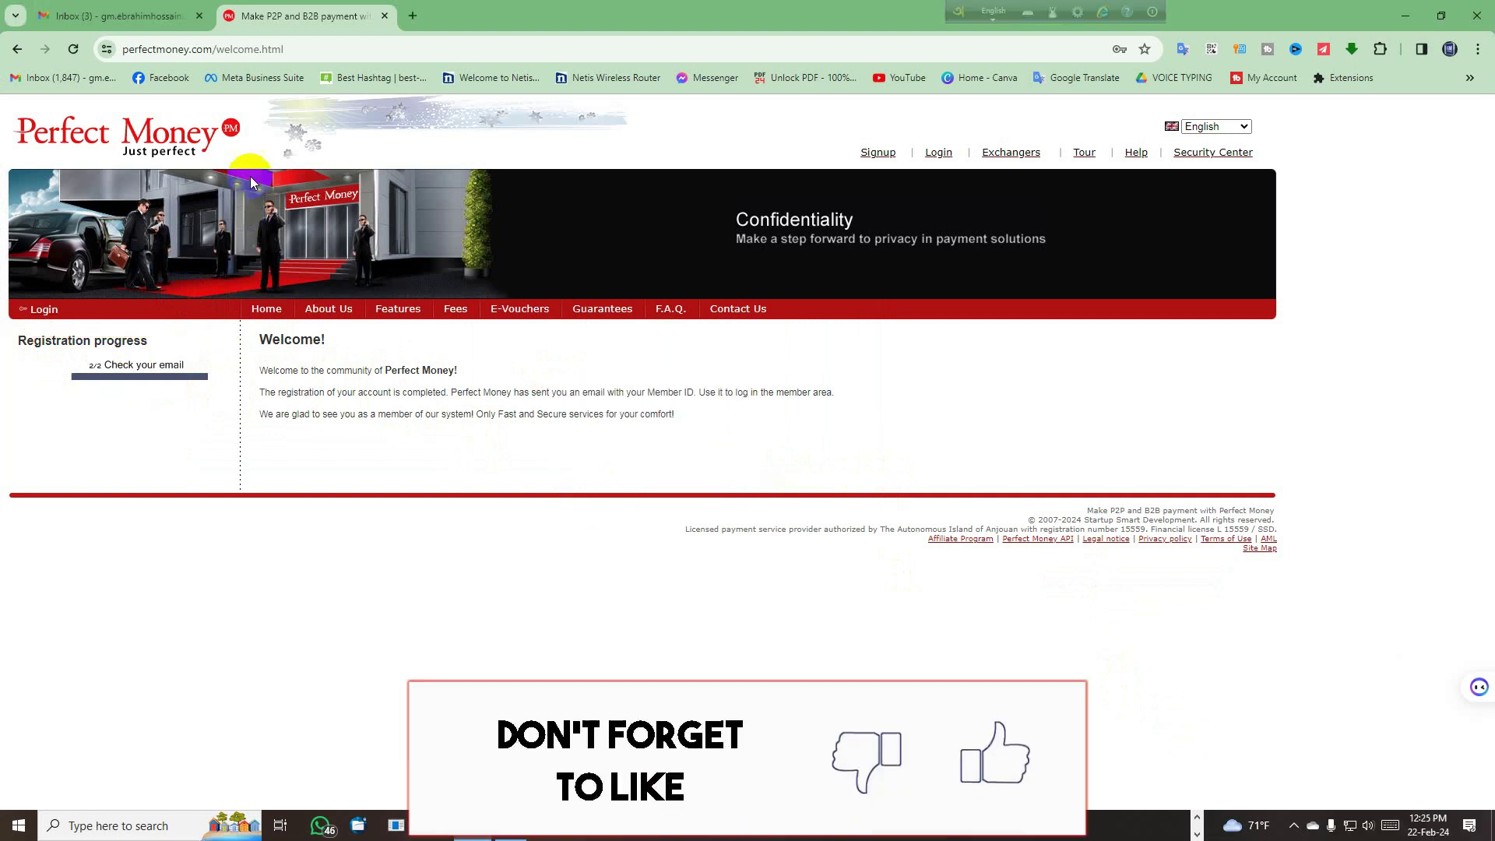
Step: Switch to Gmail, take a full-screen capture outlining the three inbox e-mails, then cancel it
left_click(129, 17)
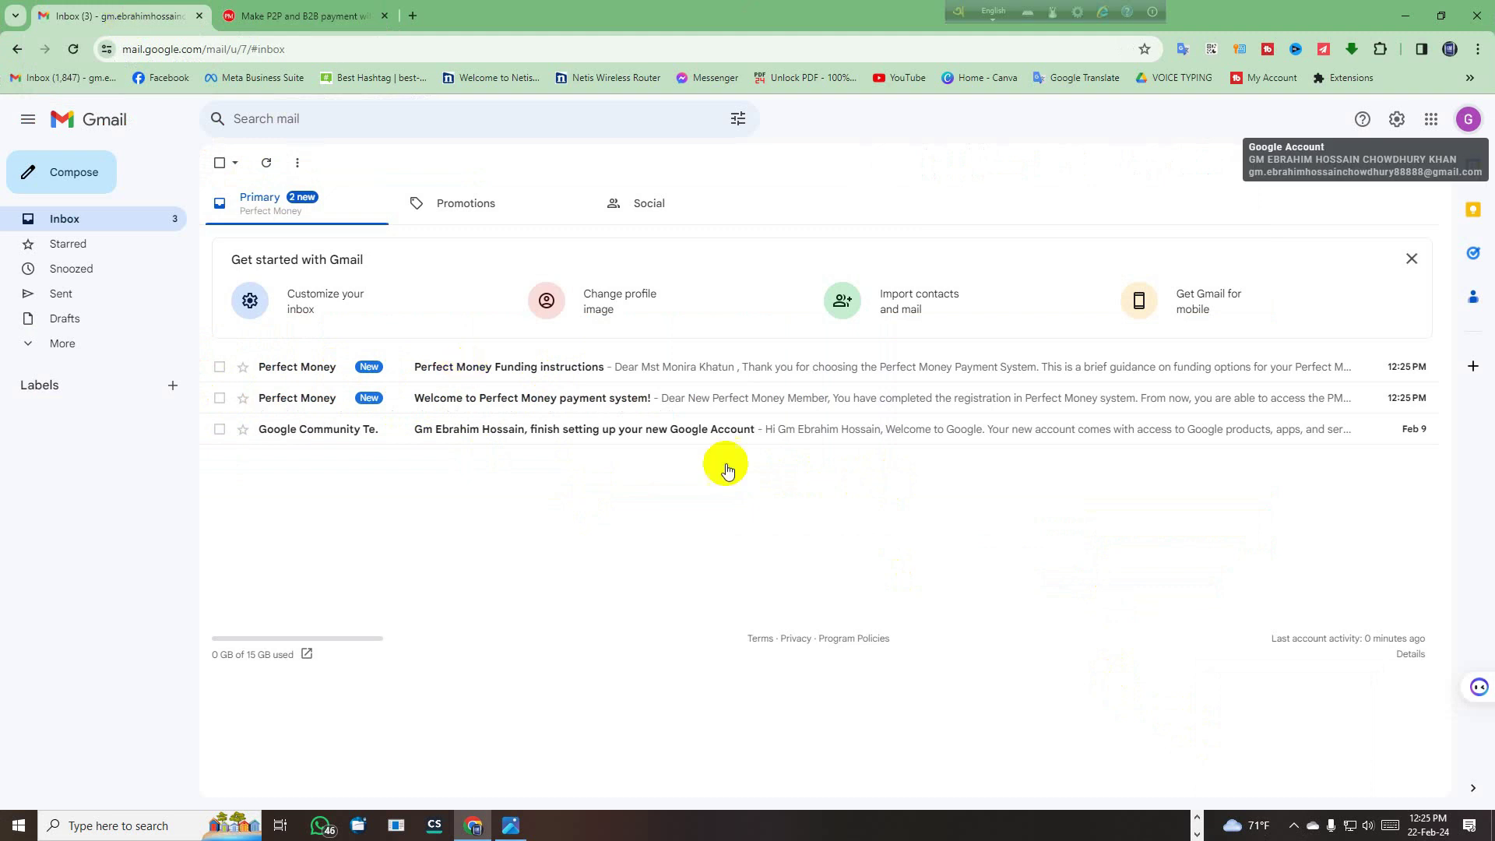
left_click(1295, 828)
left_click(1372, 670)
right_click(1015, 481)
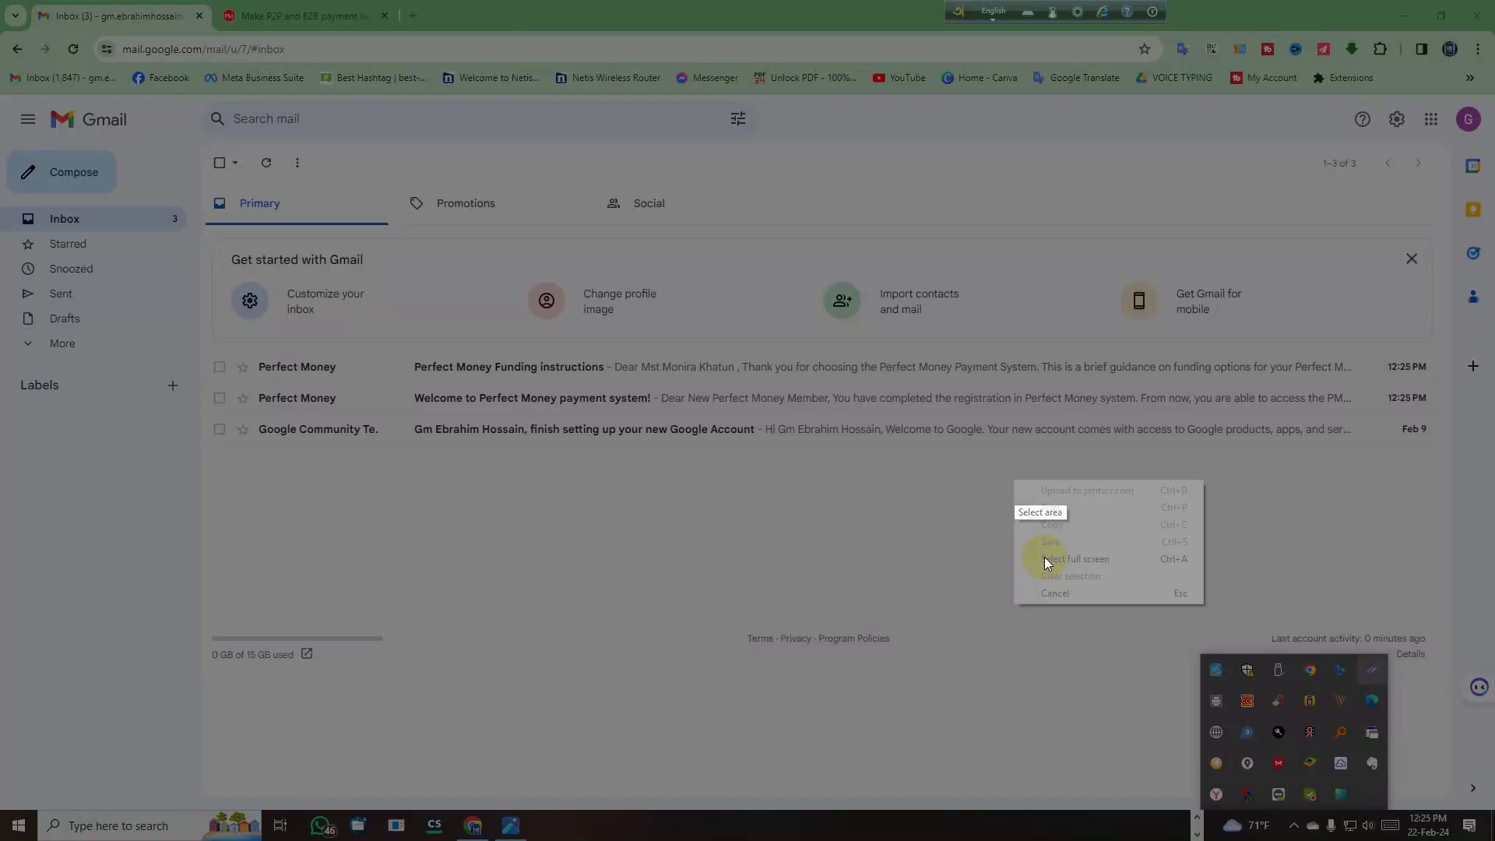
left_click(1074, 559)
left_click(1316, 767)
mouse_move(181, 323)
left_mouse_down()
mouse_move(1452, 514)
mouse_move(1455, 494)
left_mouse_up()
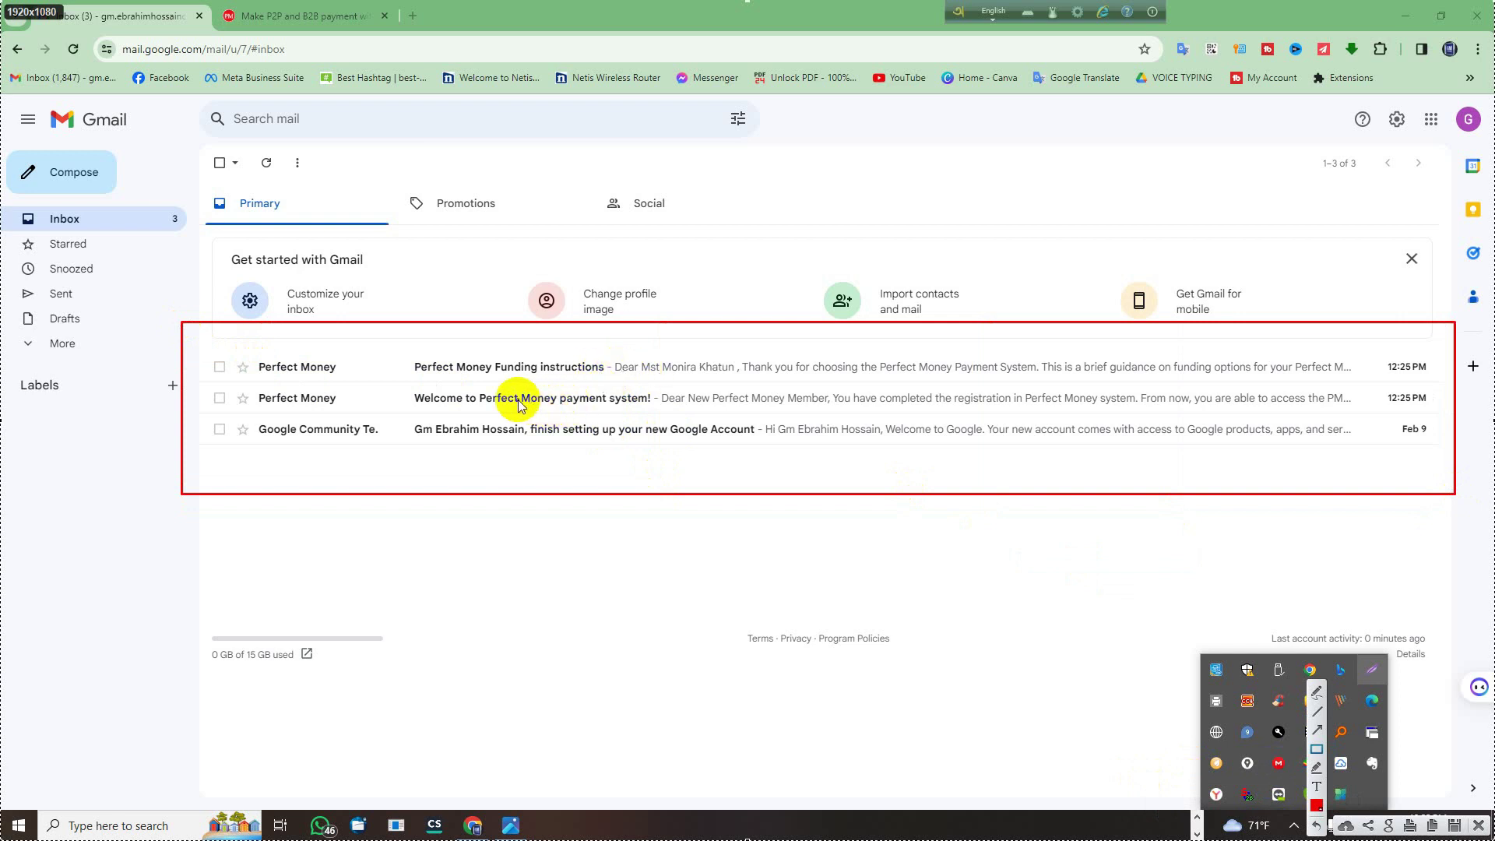
right_click(750, 407)
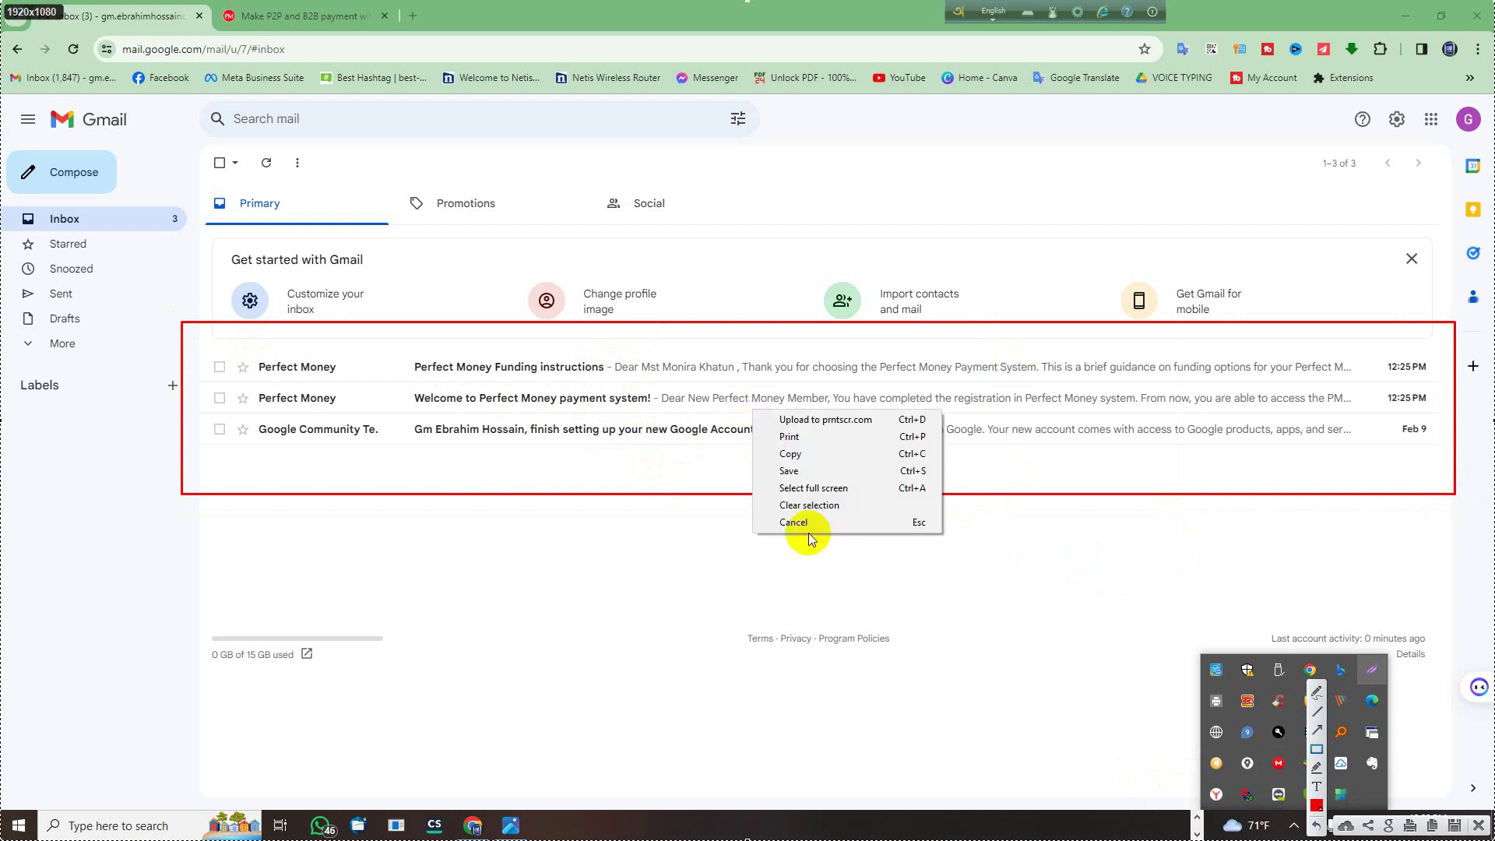
left_click(802, 524)
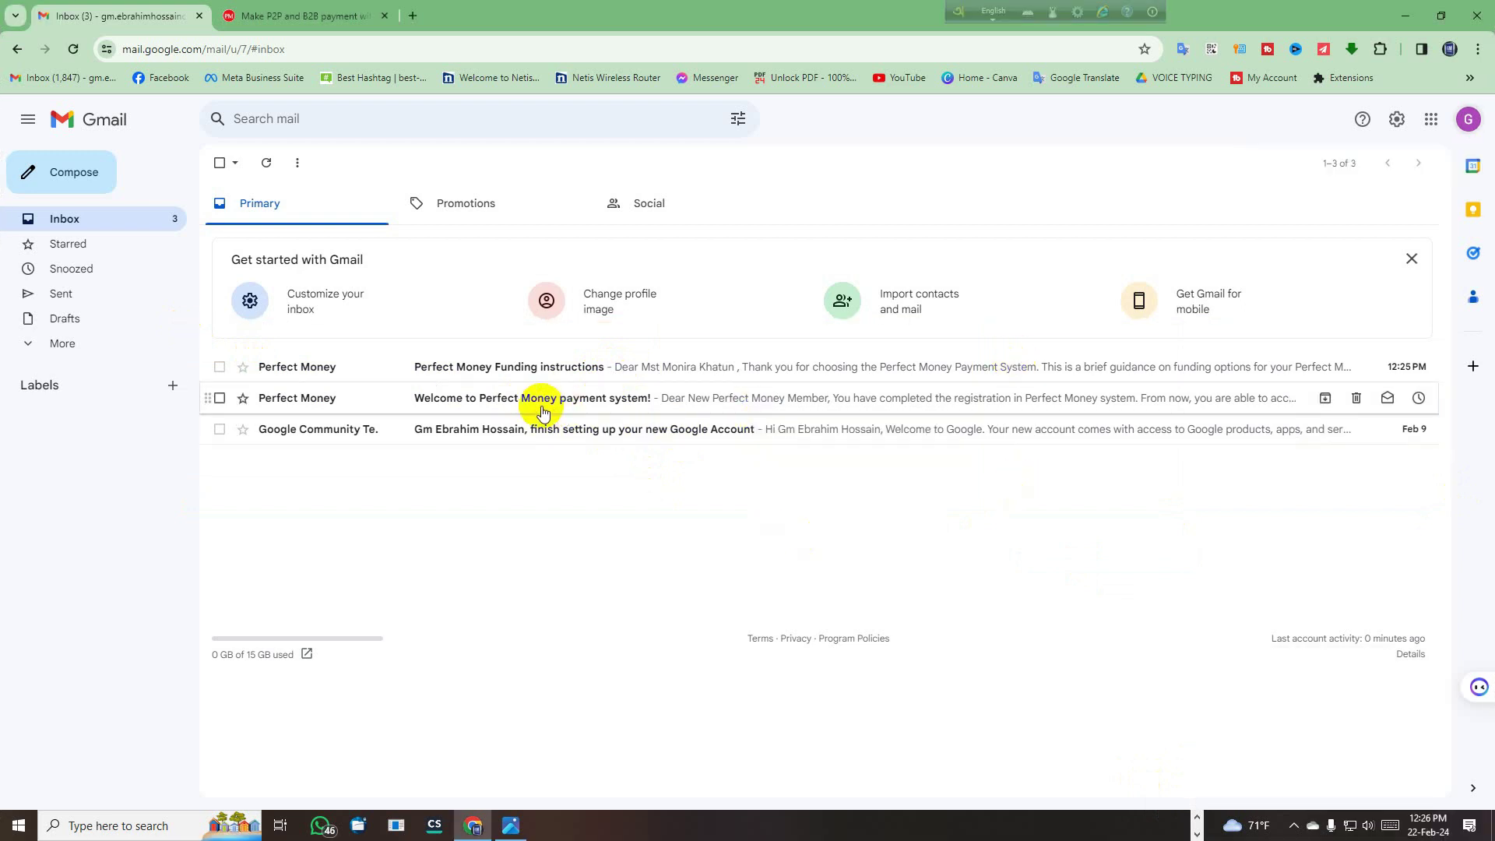
Step: Open the Perfect Money welcome e-mail, copy its Member ID, and return to the Perfect Money tab
left_click(543, 411)
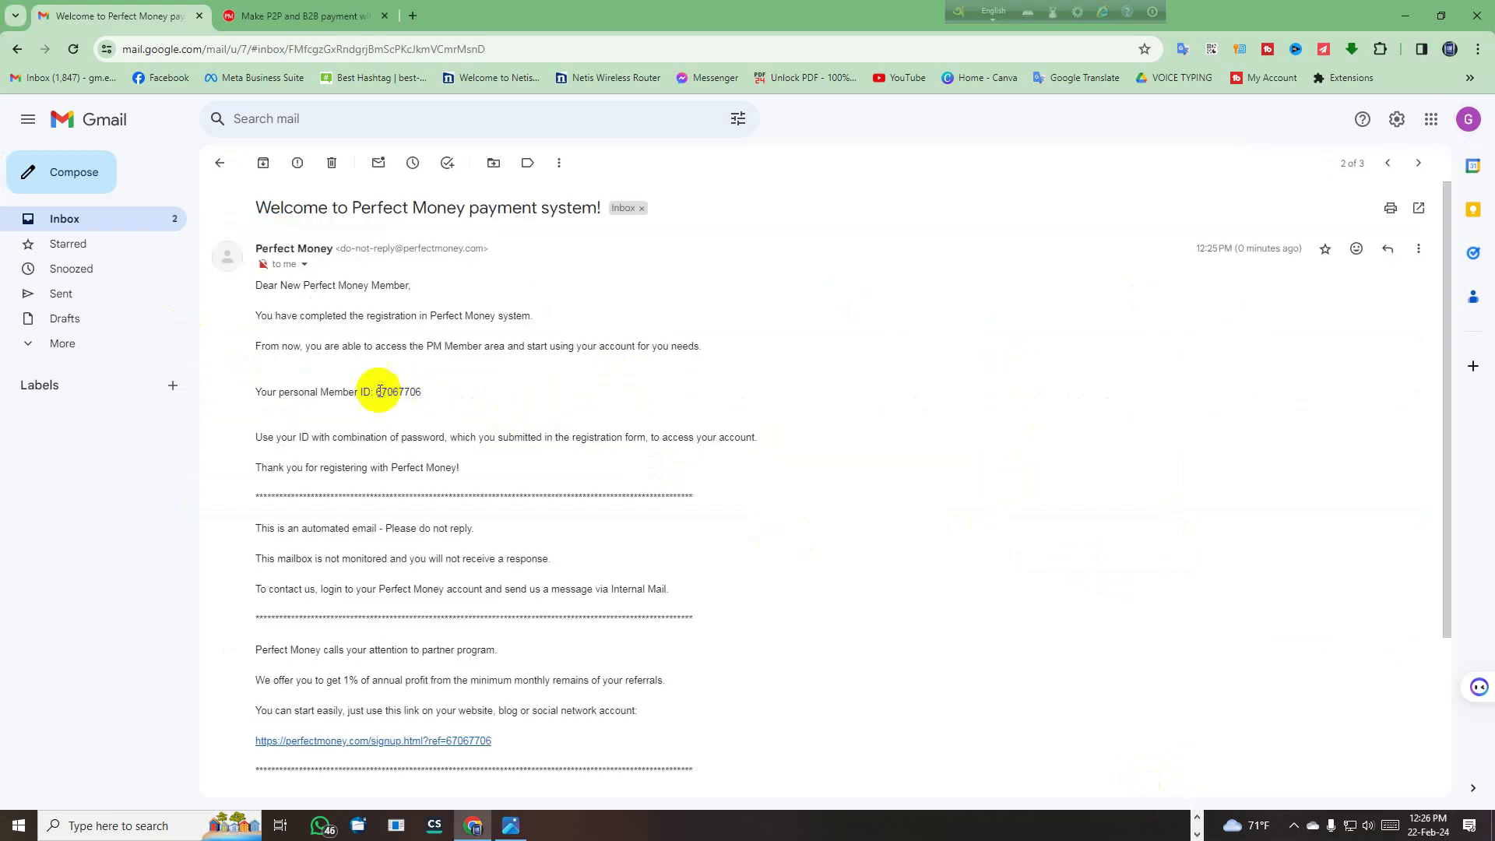
left_click_drag(248, 397, 378, 391)
right_click(391, 391)
left_click(421, 403)
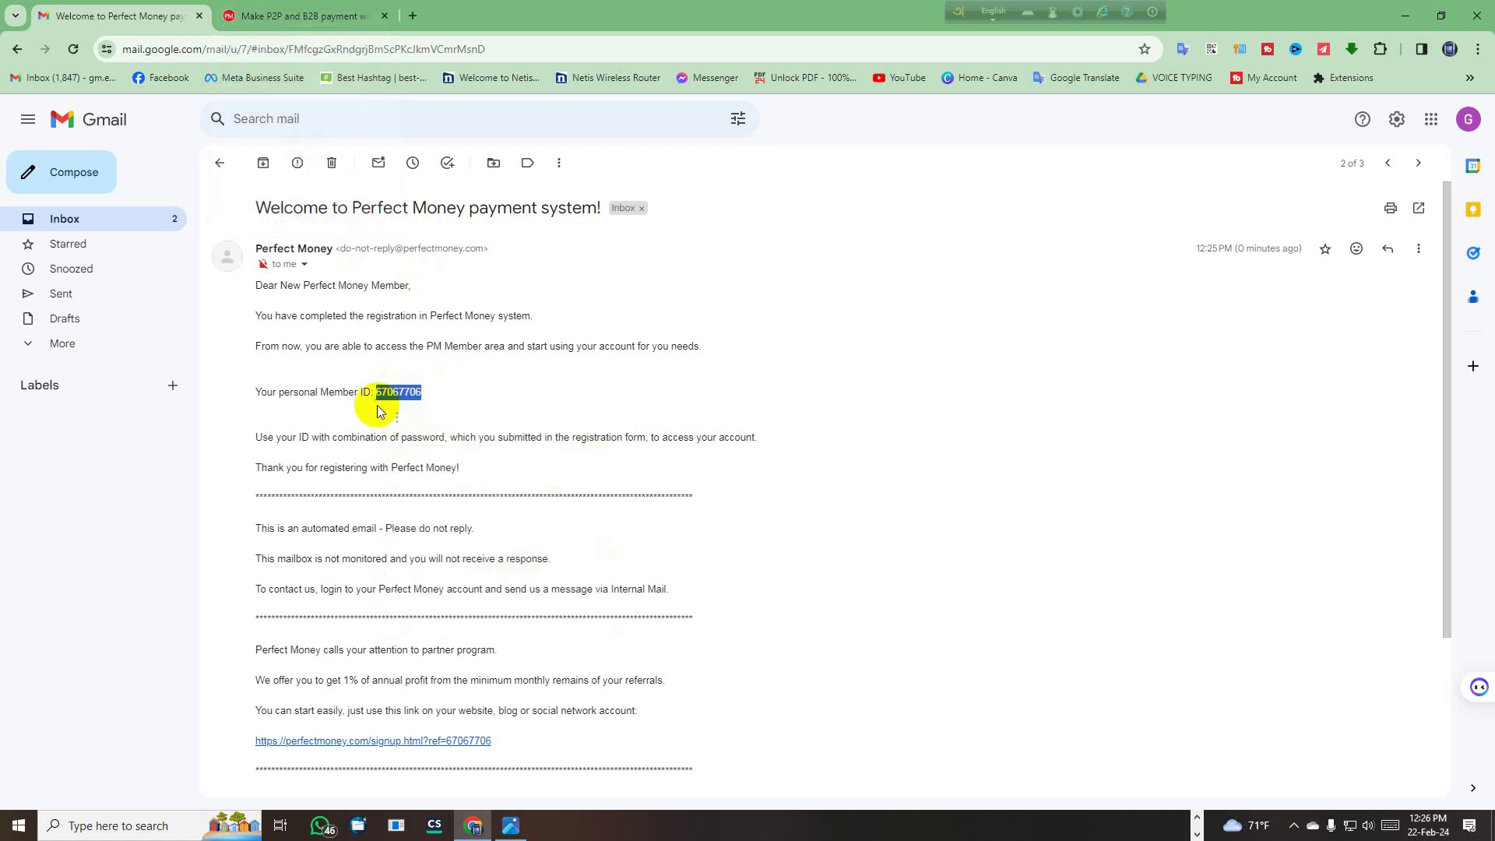
left_click(290, 13)
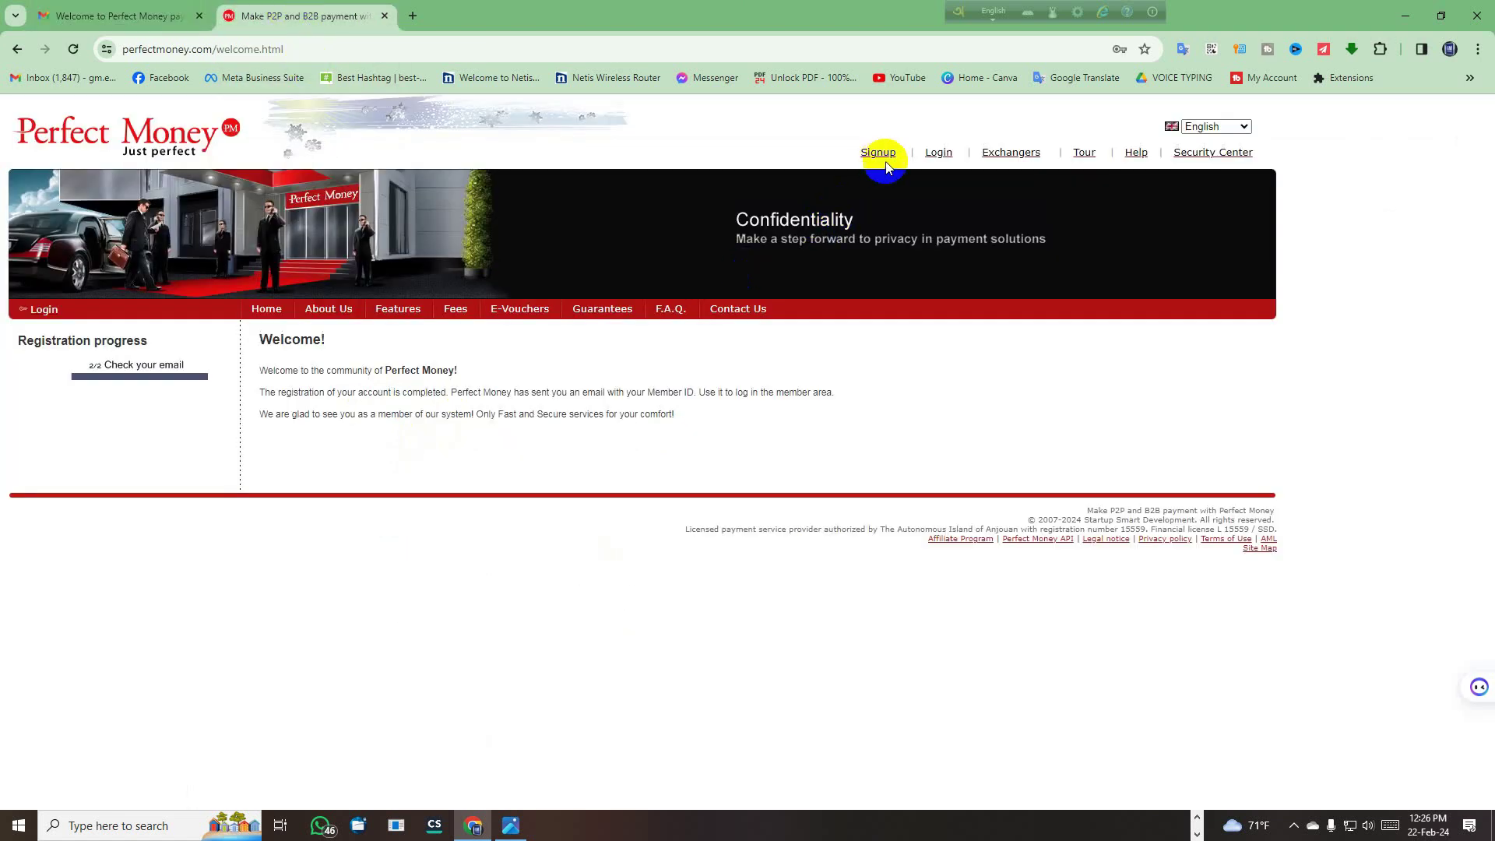
Step: Log in to Perfect Money with the copied Member ID, the account password, and the turing number
left_click(938, 154)
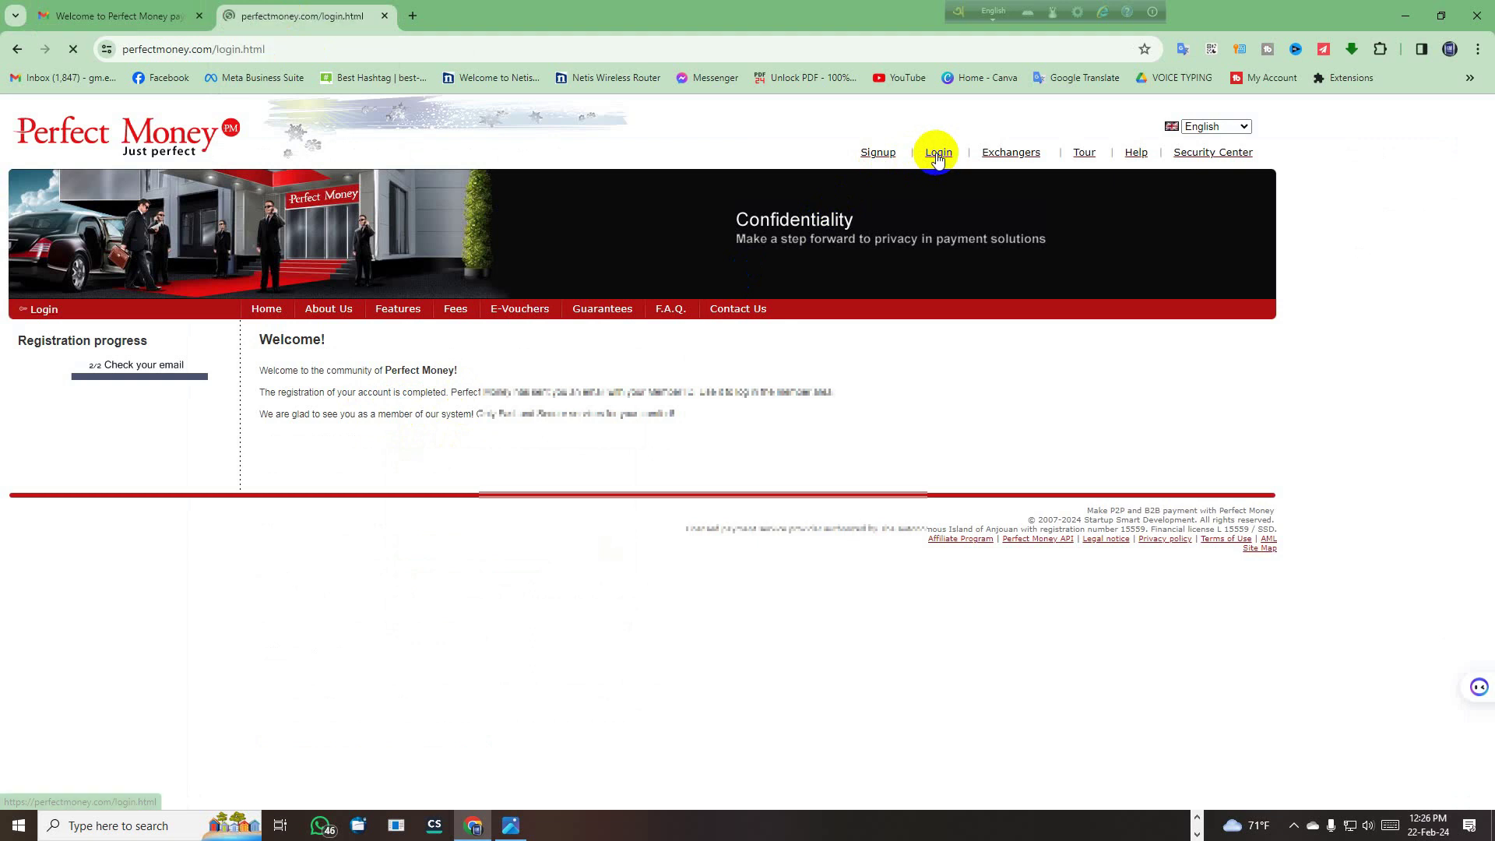
triple_click(456, 422)
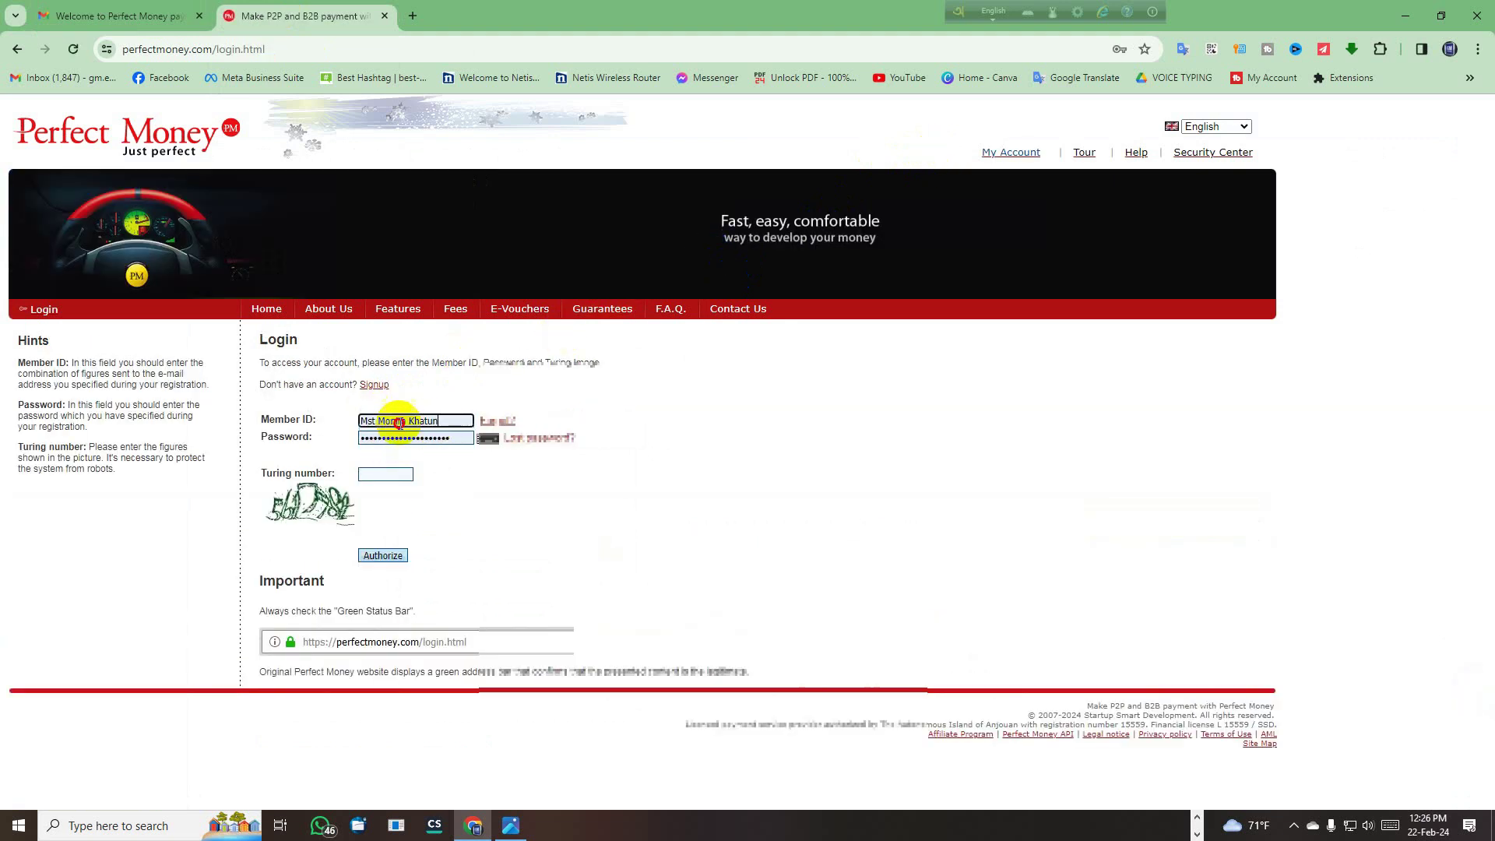
right_click(359, 424)
left_click(429, 131)
key("ctrl+v")
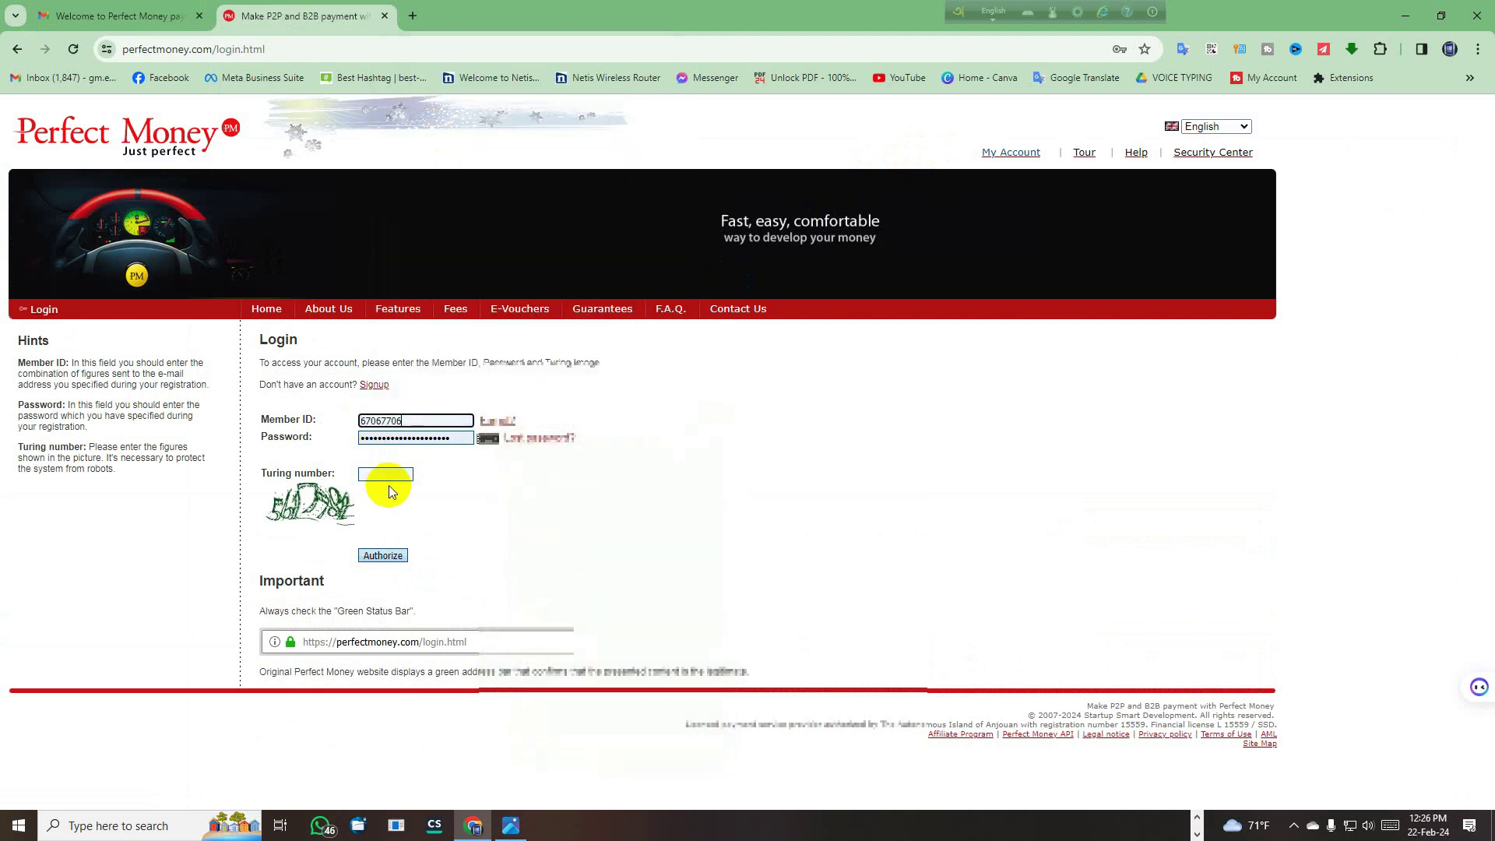
triple_click(362, 439)
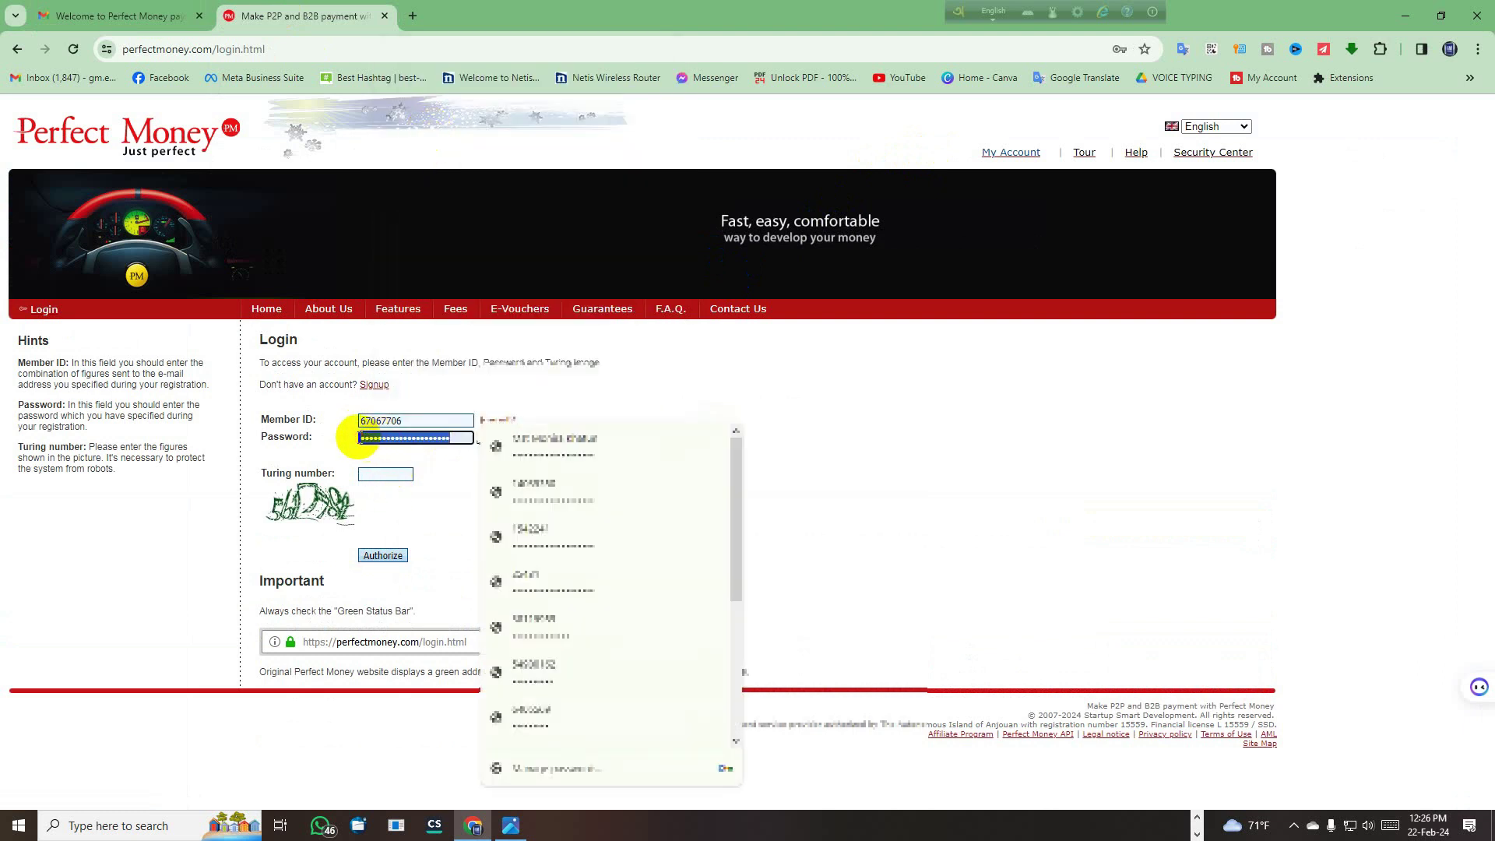
key("BackSpace")
type("•••")
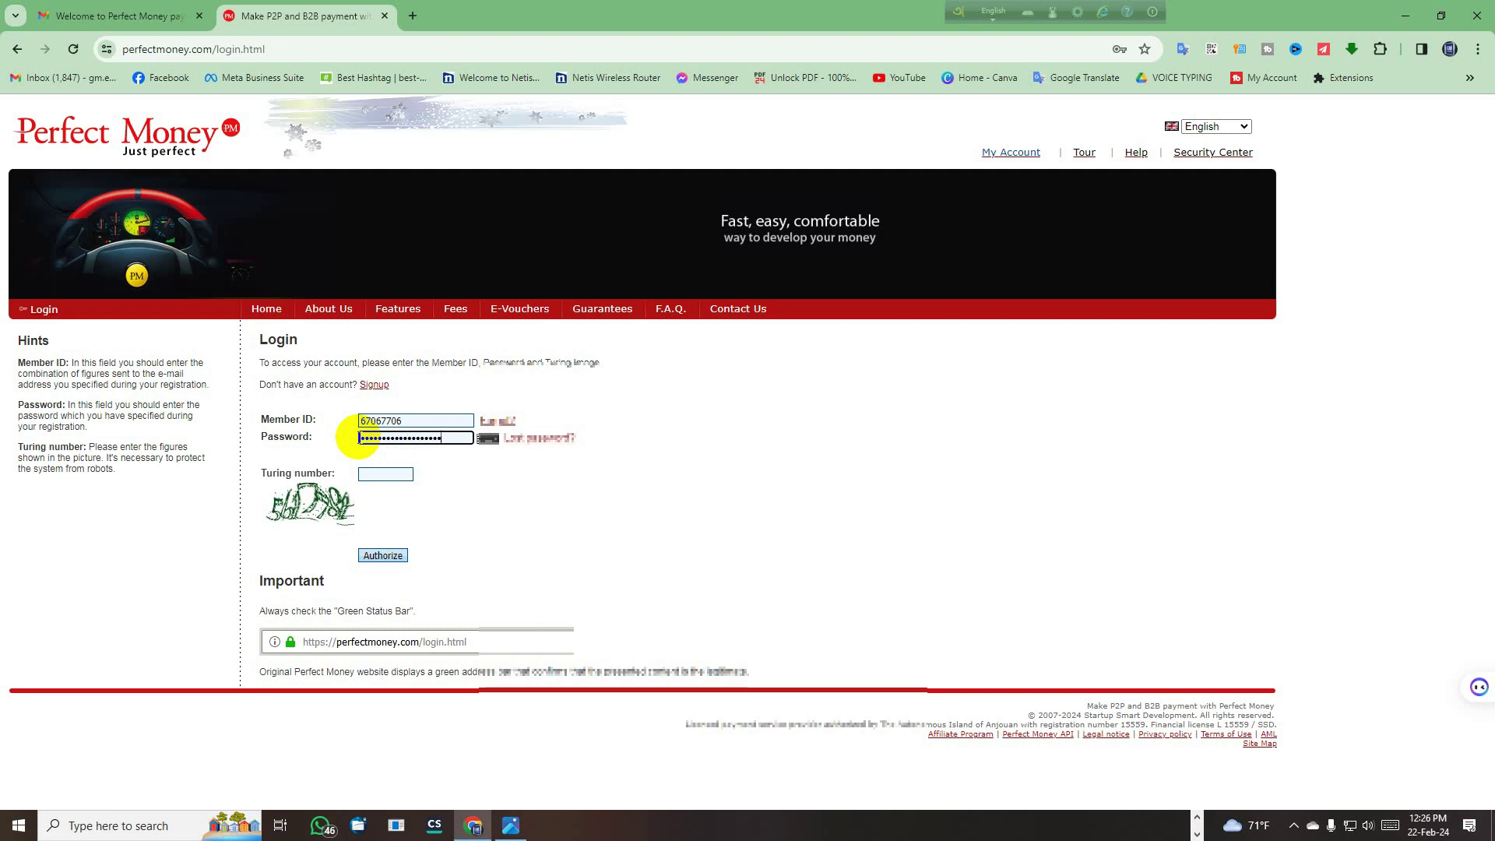
left_click(381, 477)
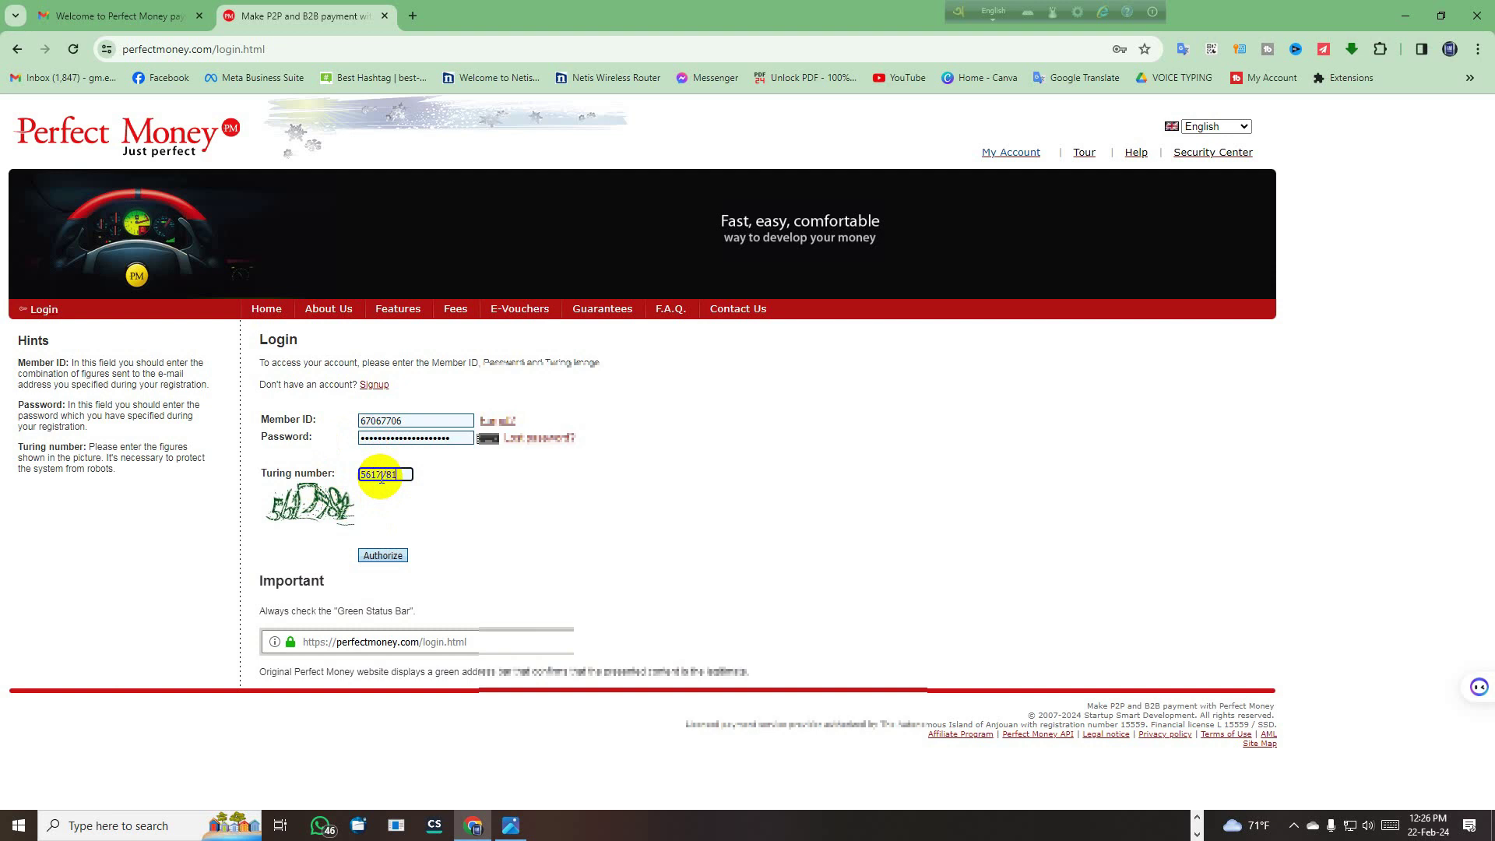
left_click(383, 556)
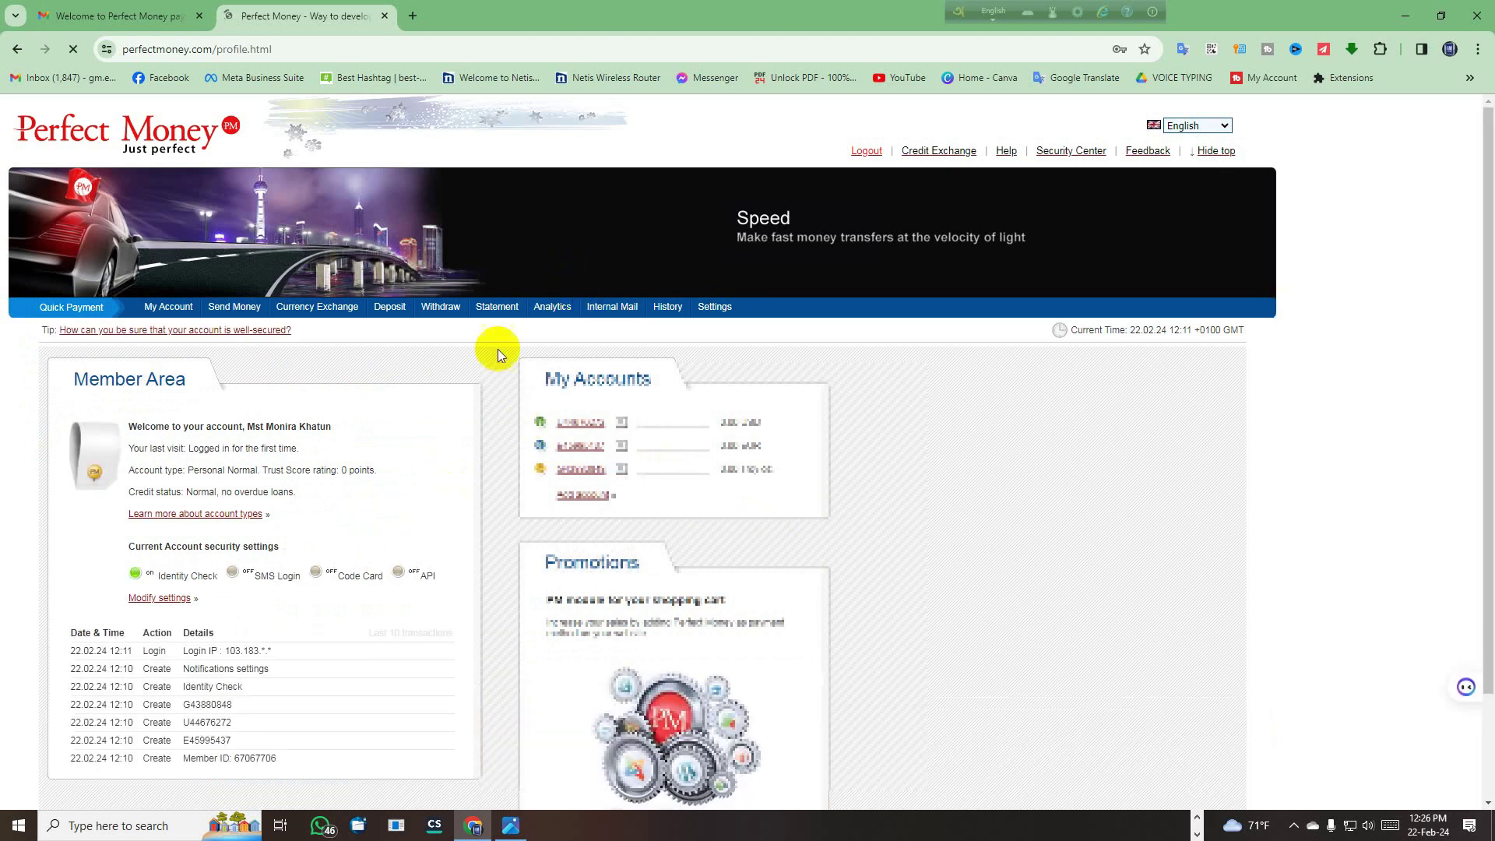
Step: Save the sign-in password in Chrome and view the zero-balance USD, EUR and gold accounts
left_click(1060, 286)
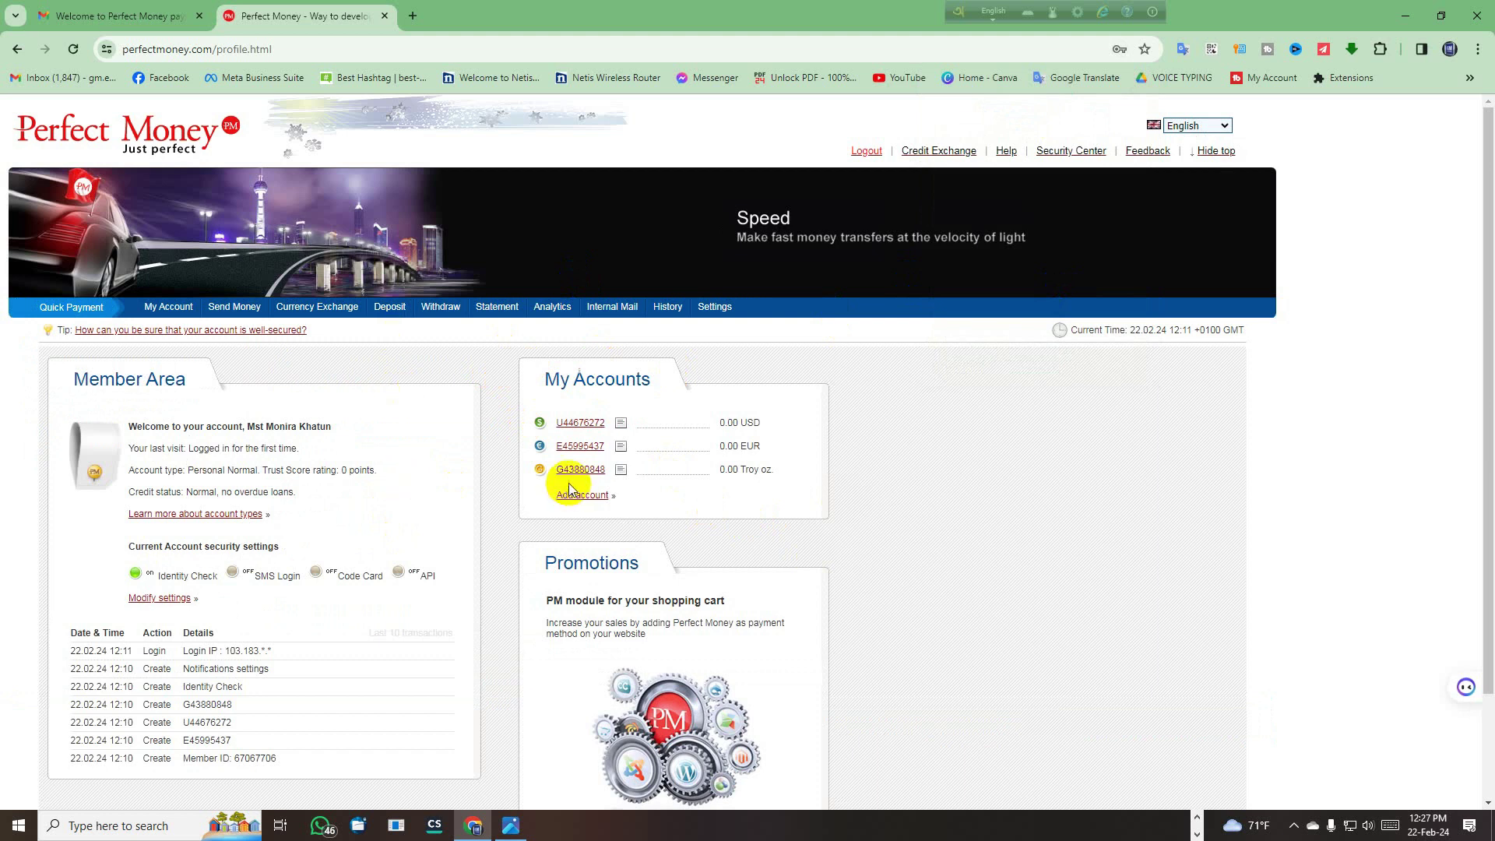
scroll(655, 458, "down", 2)
scroll(657, 452, "up", 3)
Step: Take Gmail back from the welcome e-mail to the inbox list, then return to the Perfect Money member area
left_click(116, 15)
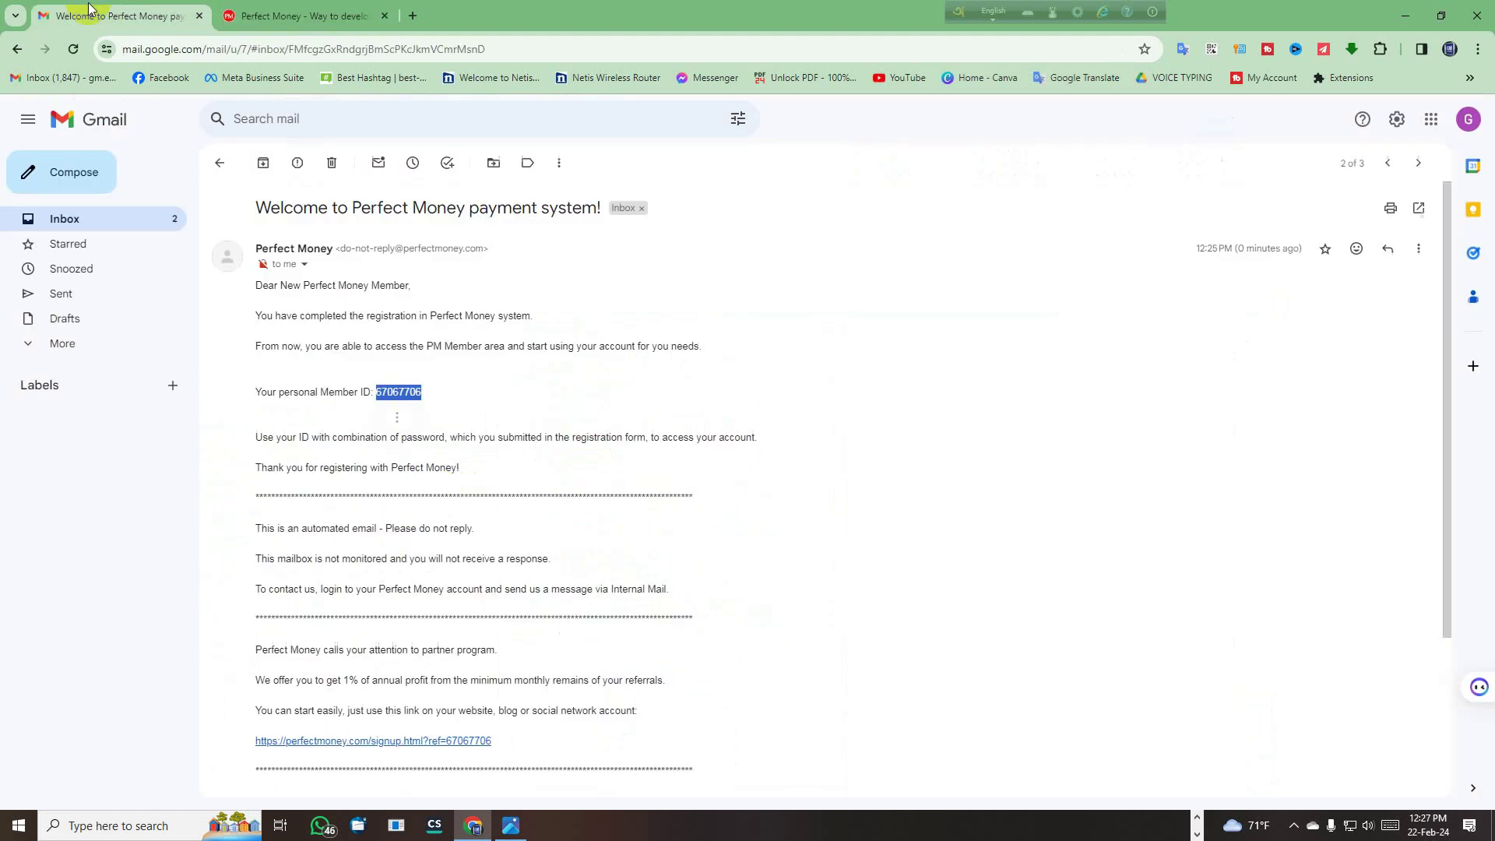
left_click(221, 170)
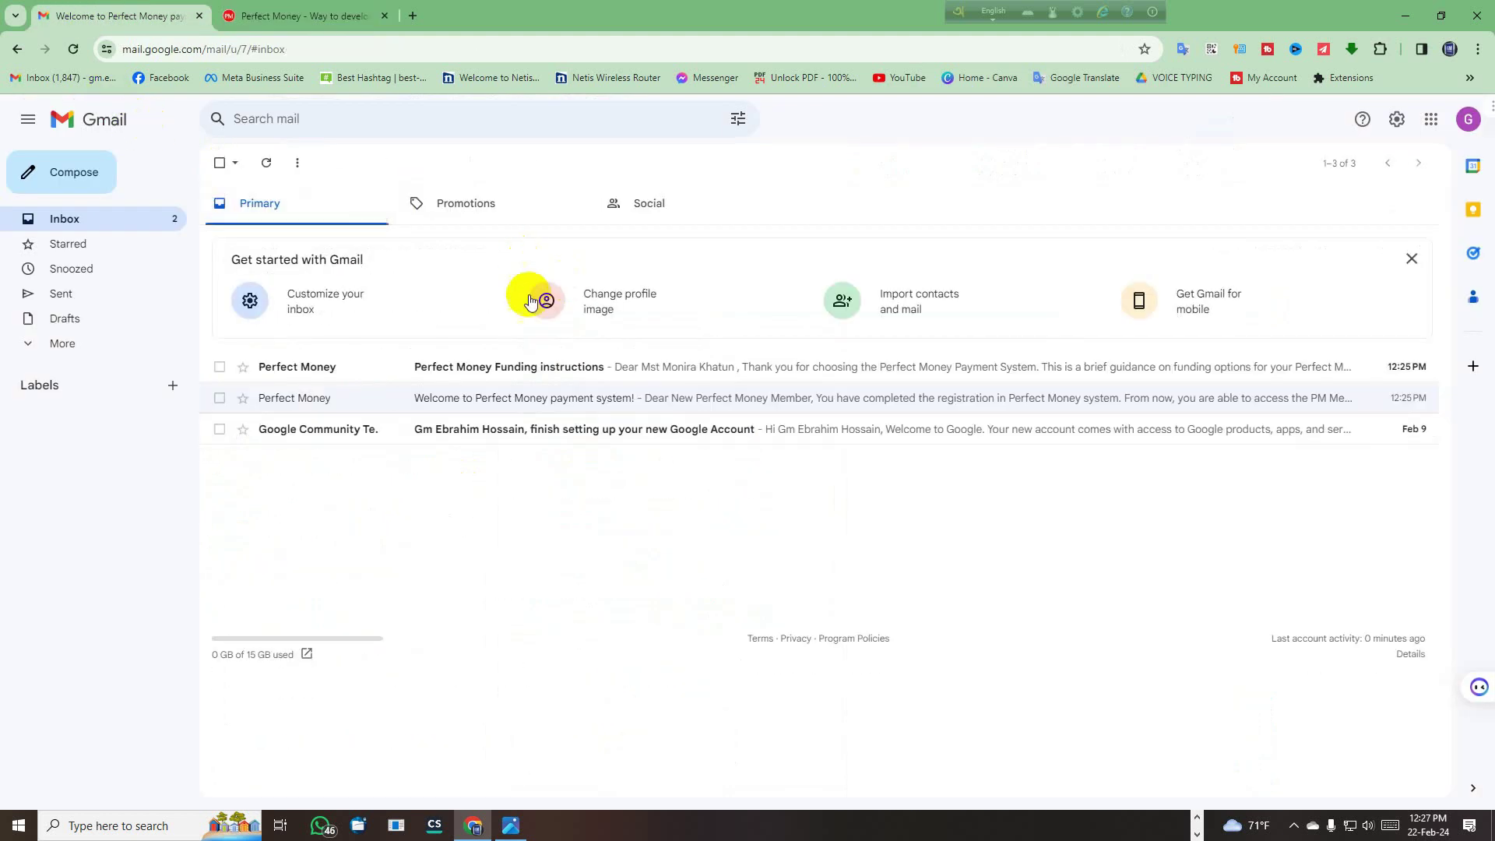
left_click(285, 10)
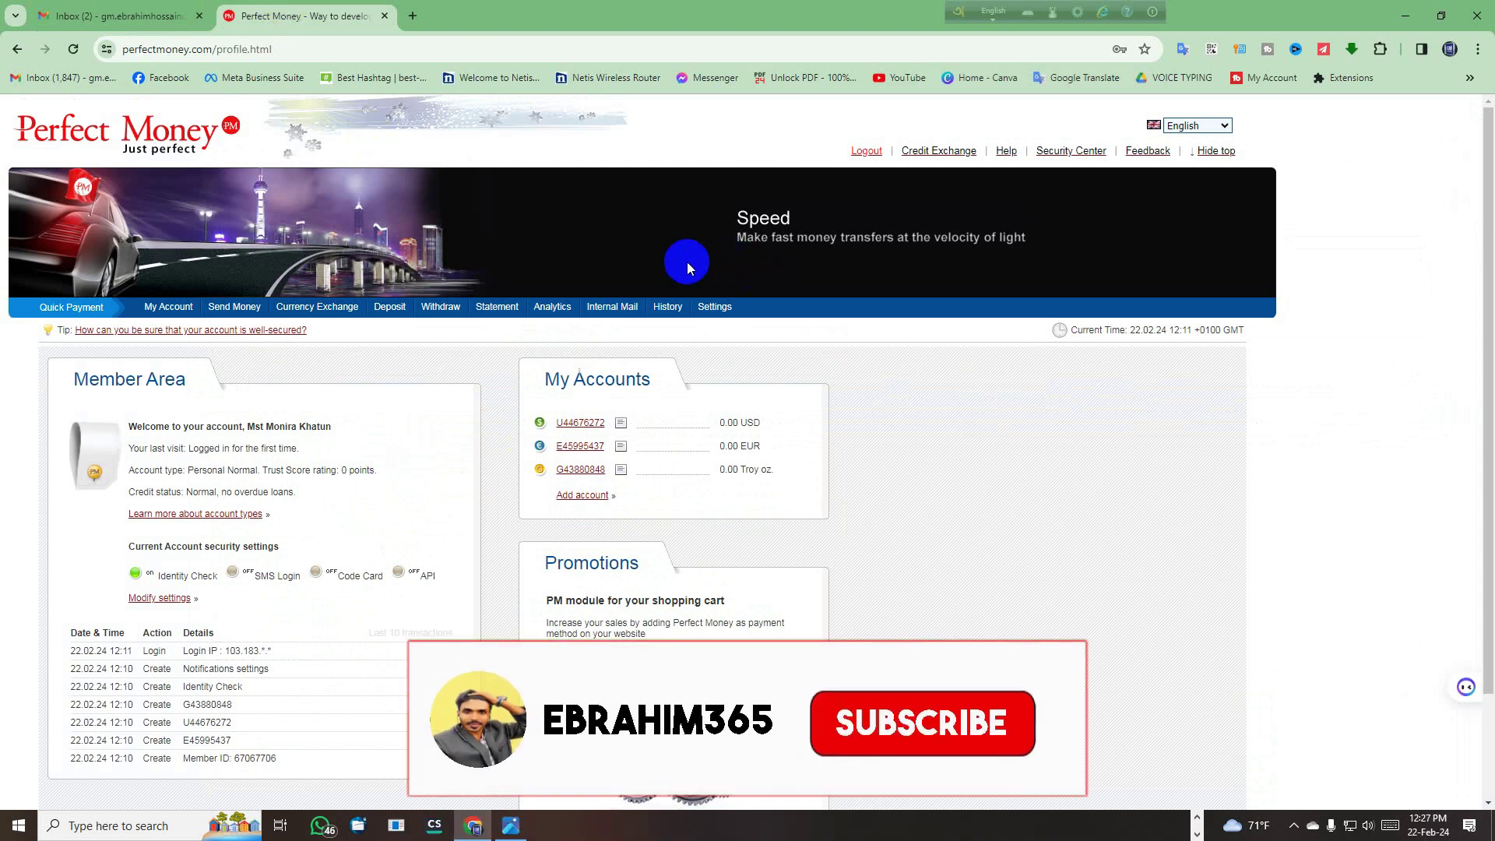
scroll(687, 263, "down", 3)
scroll(685, 271, "up", 2)
scroll(670, 291, "down", 2)
scroll(670, 291, "up", 2)
scroll(692, 273, "down", 1)
scroll(692, 273, "up", 1)
scroll(691, 273, "down", 1)
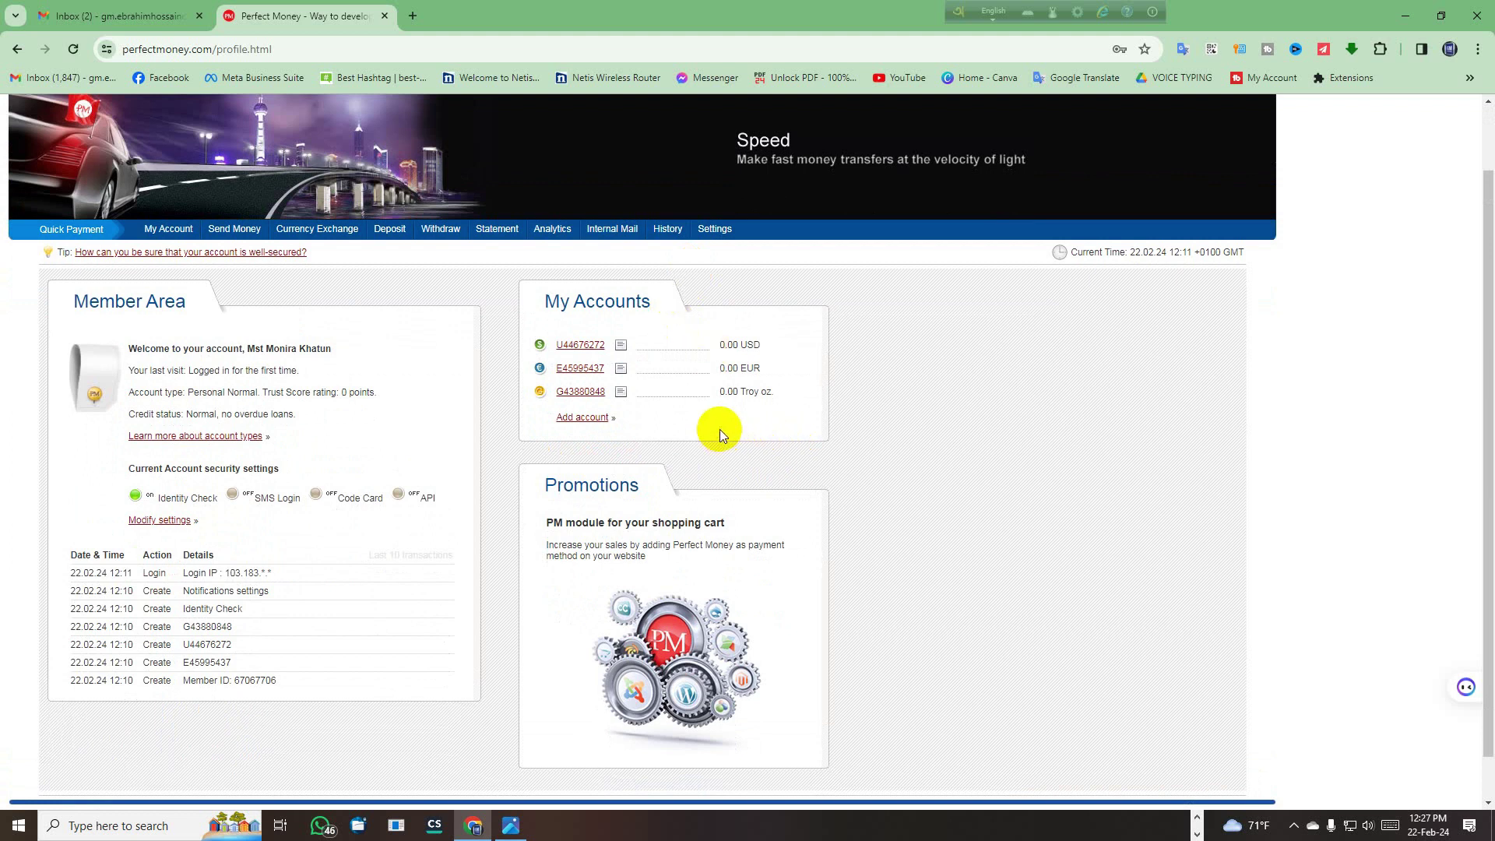
left_click(1294, 827)
left_click(1370, 673)
right_click(1096, 566)
left_click(1097, 554)
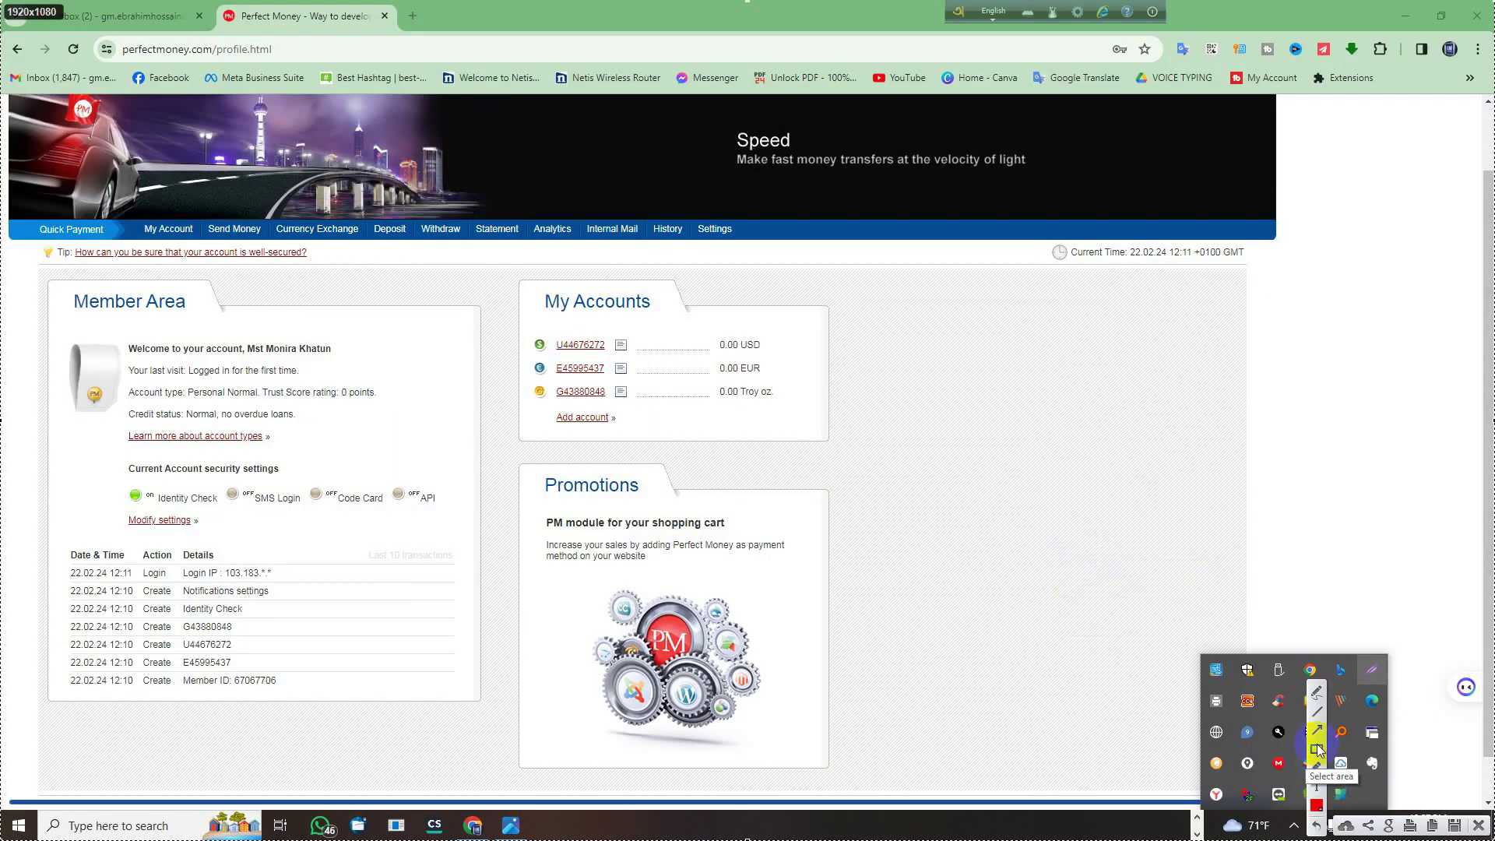
mouse_move(47, 460)
left_mouse_down()
mouse_move(261, 538)
mouse_move(360, 542)
left_mouse_up()
right_click(528, 472)
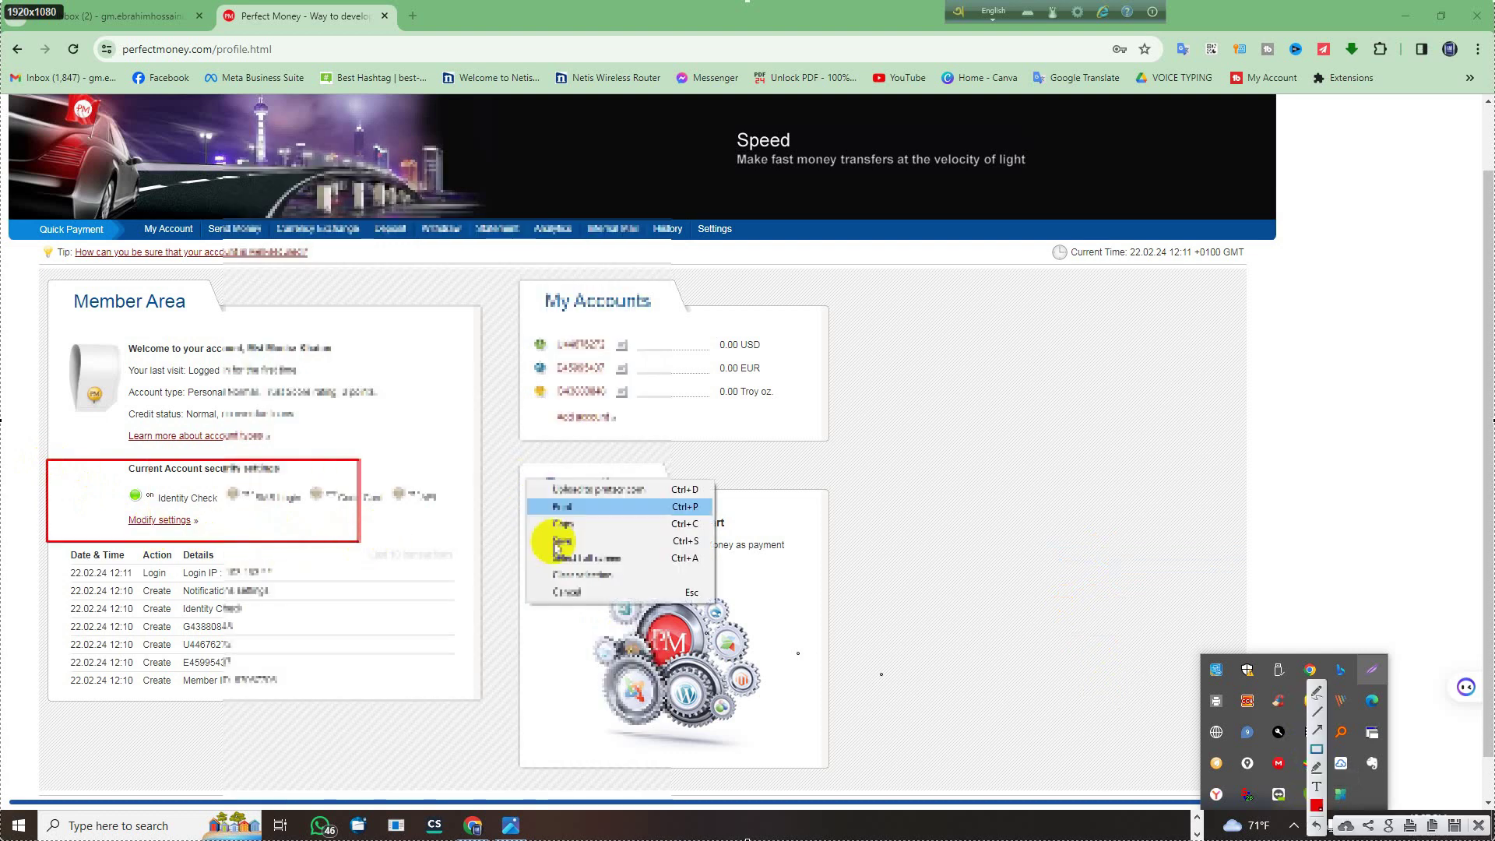
left_click(564, 594)
Step: Open Profile Edit via Modify settings and scroll to Account Verification showing Not verified
left_click(155, 523)
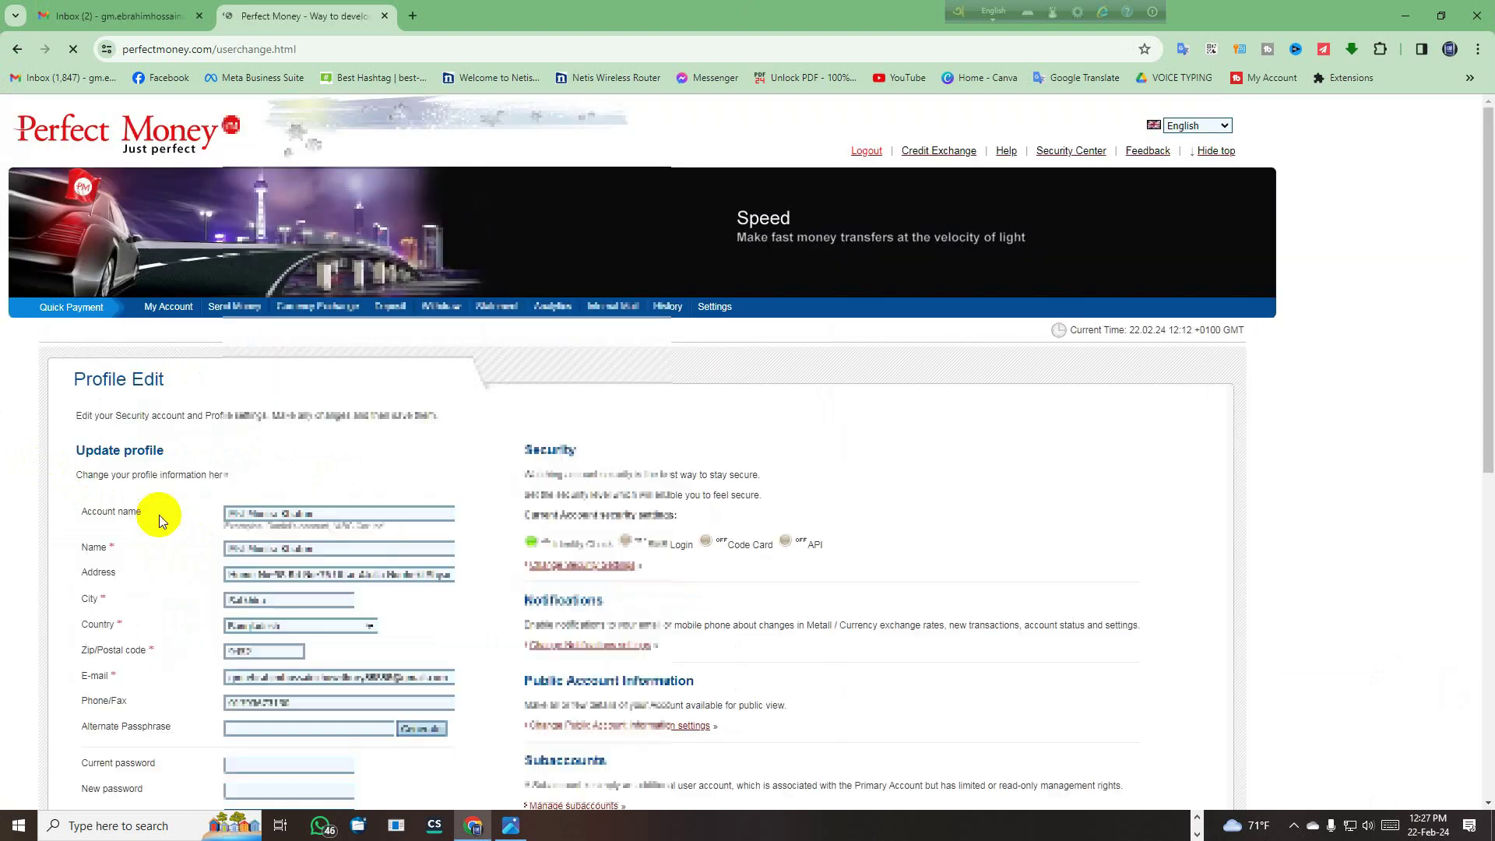
scroll(426, 528, "down", 1)
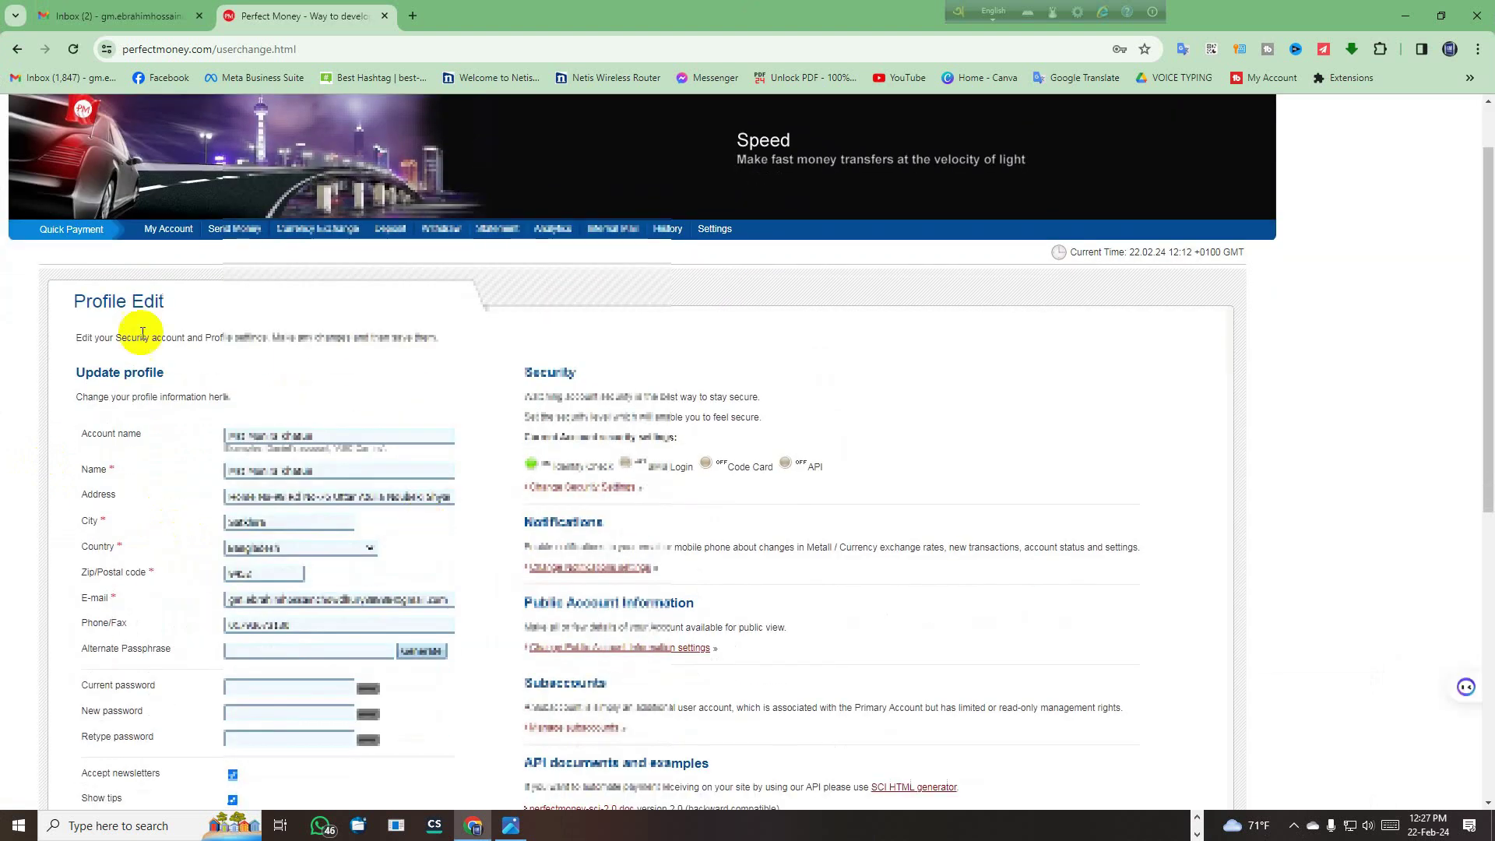
scroll(343, 474, "down", 1)
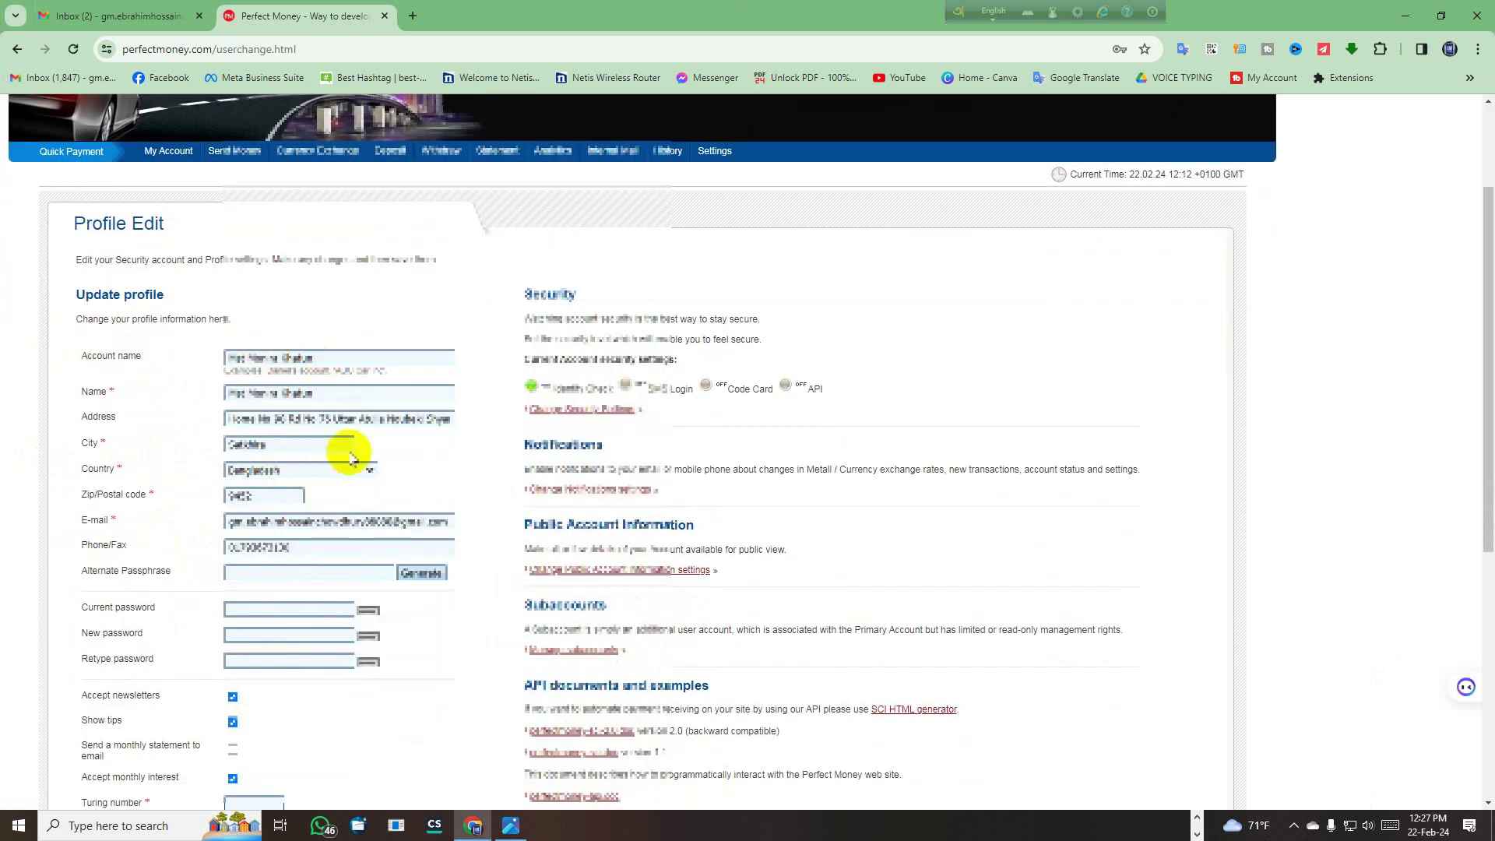
scroll(351, 449, "down", 1)
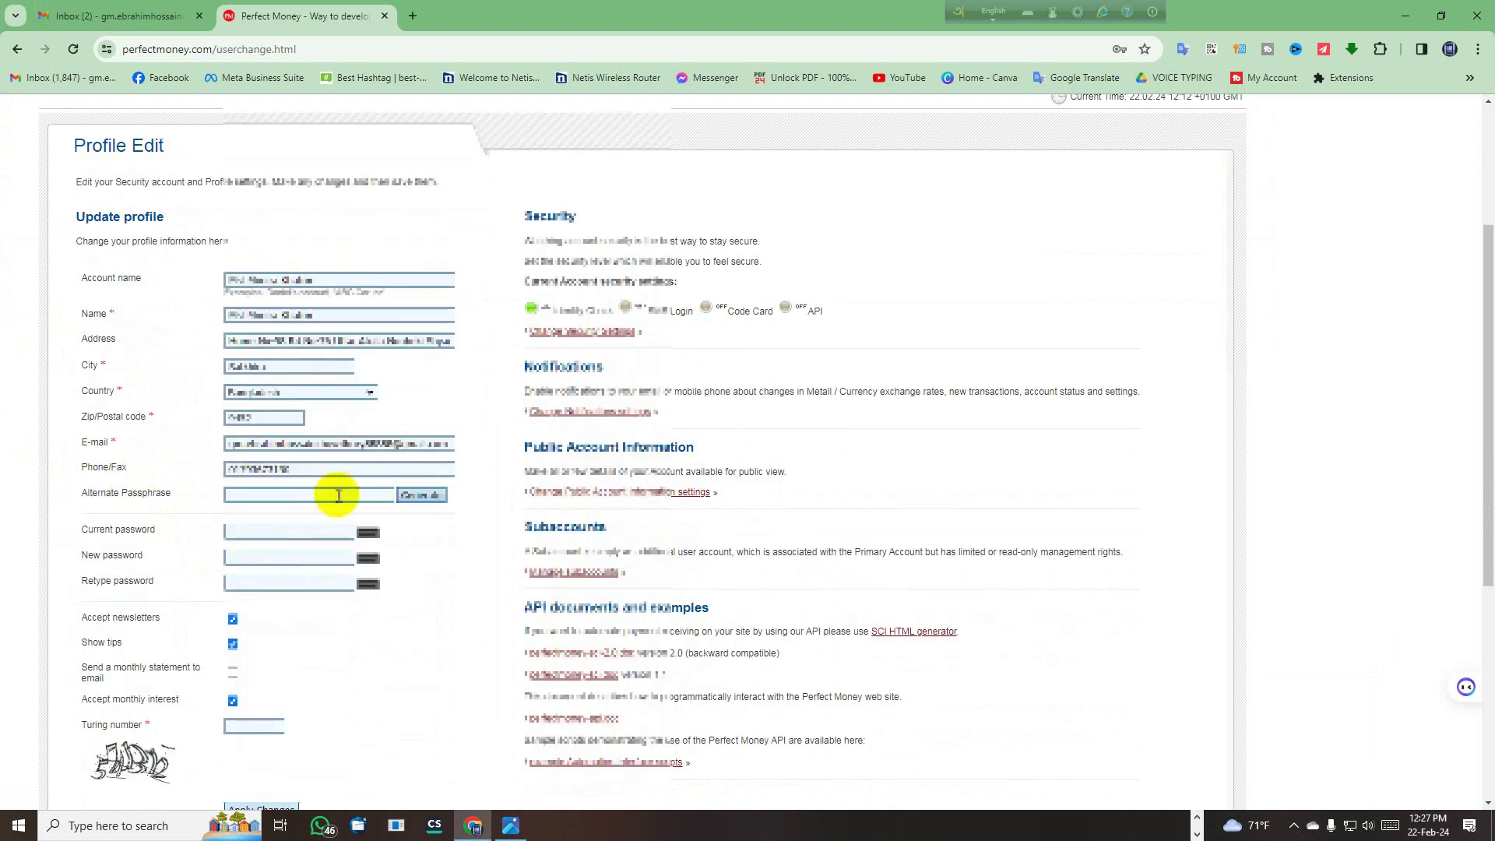
scroll(337, 494, "down", 1)
scroll(311, 444, "down", 3)
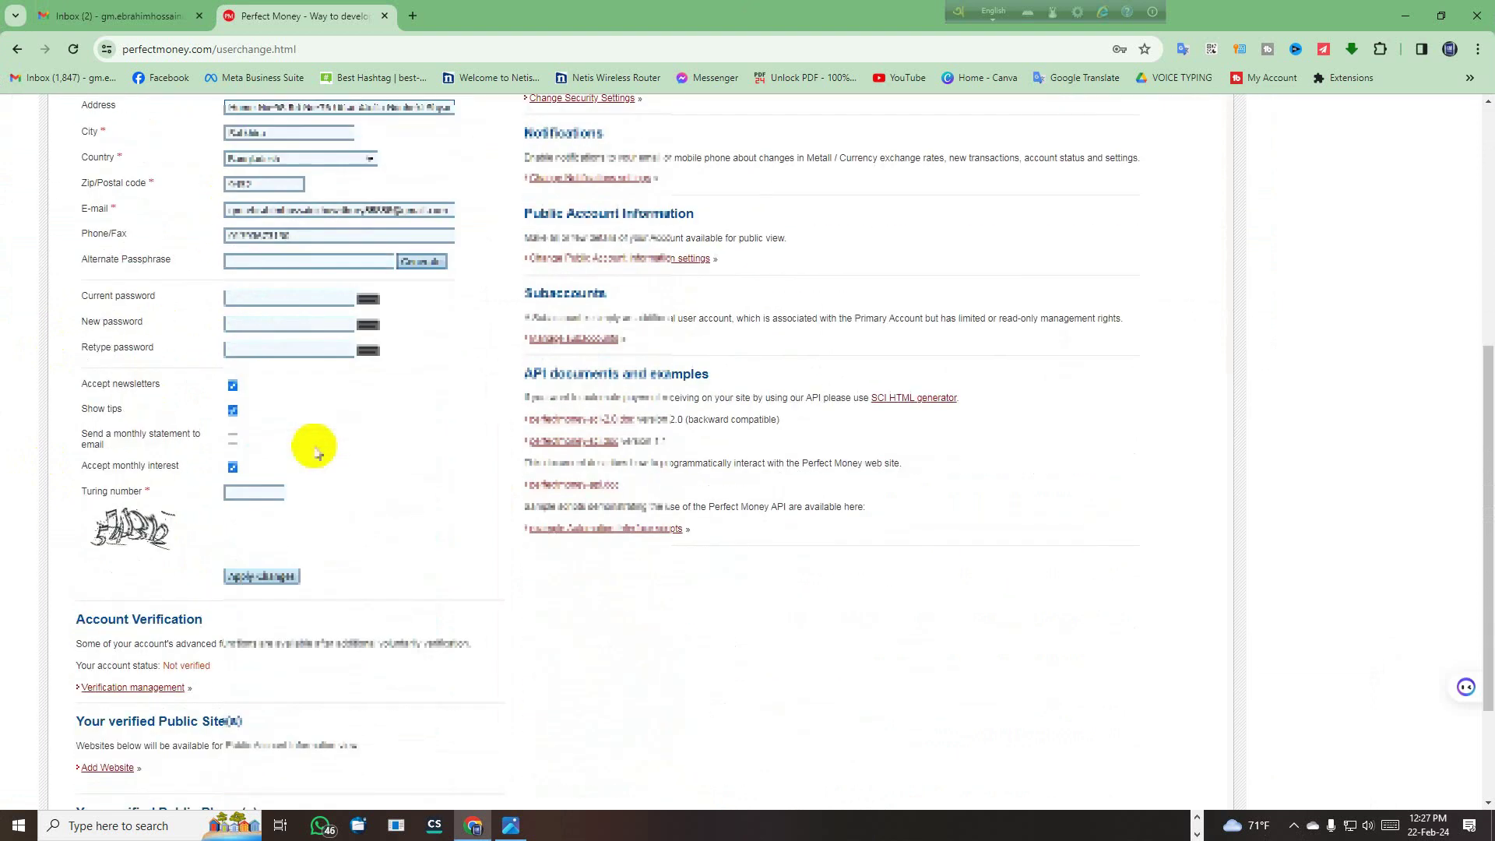
scroll(317, 452, "down", 1)
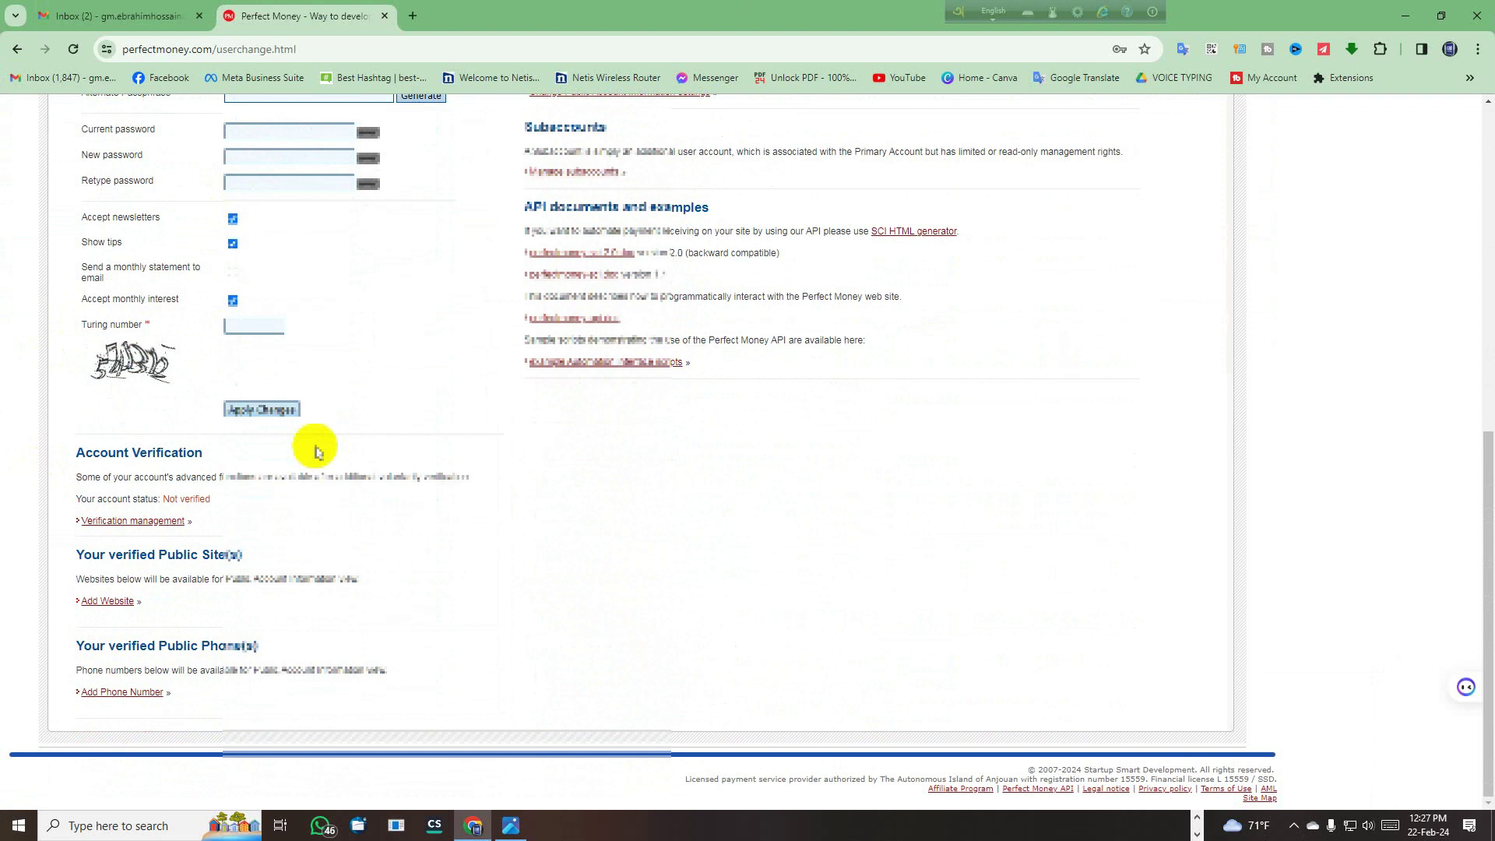
left_click(1295, 827)
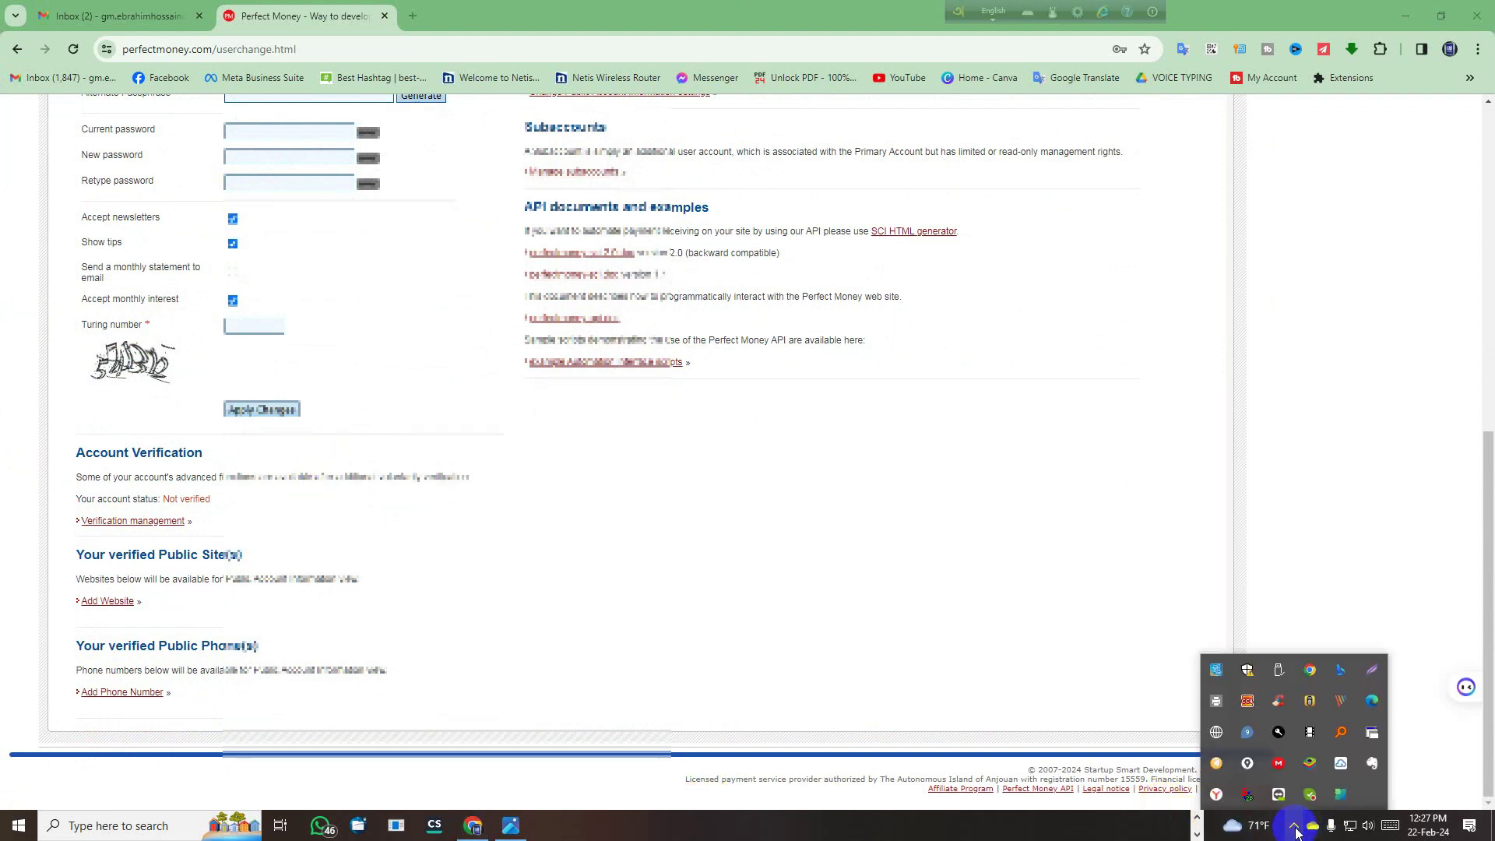
left_click(1371, 668)
right_click(1080, 611)
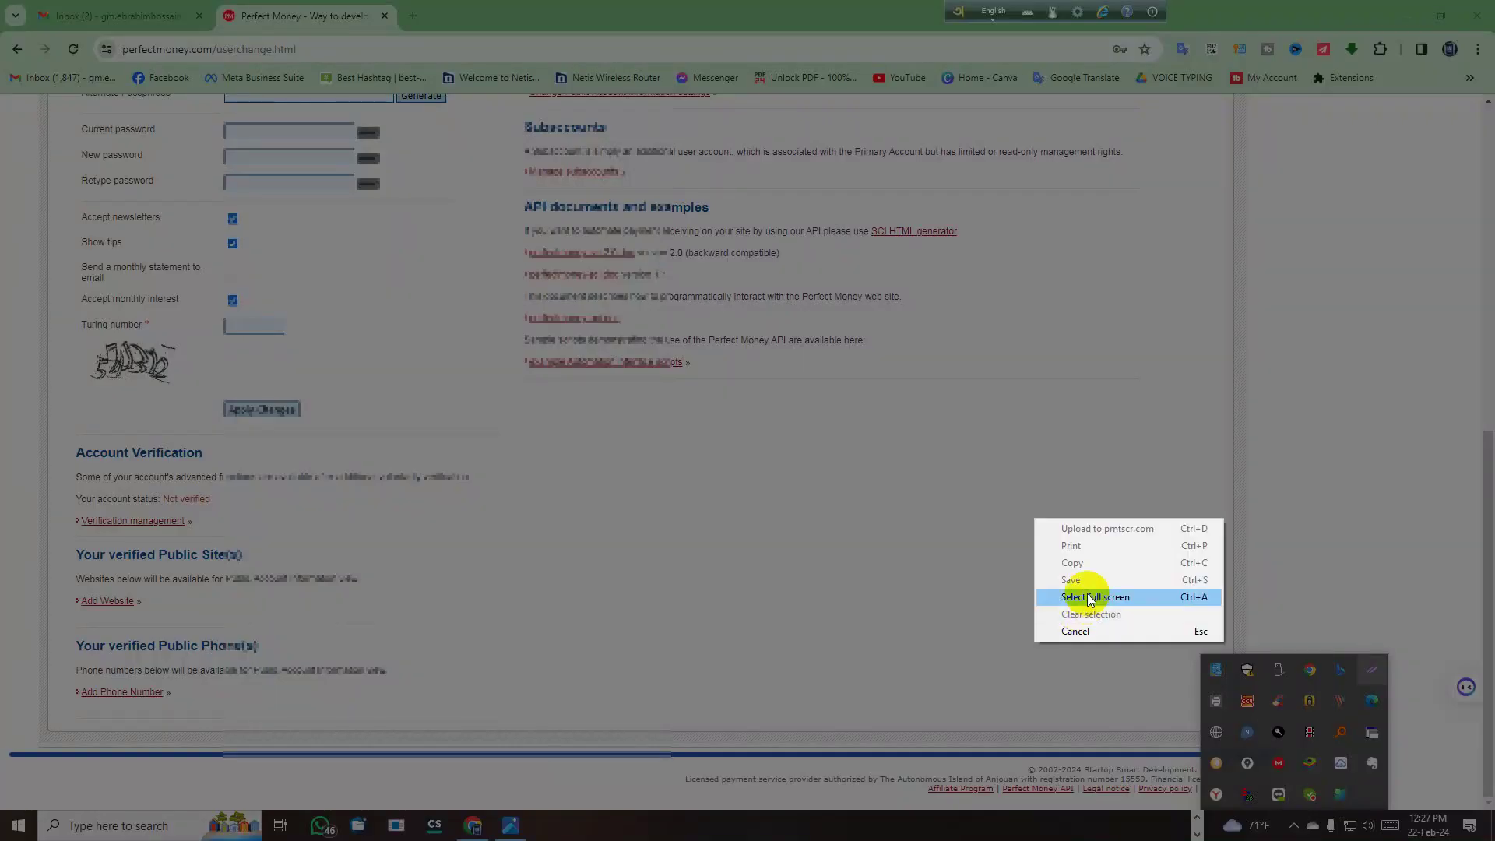
left_click(1090, 597)
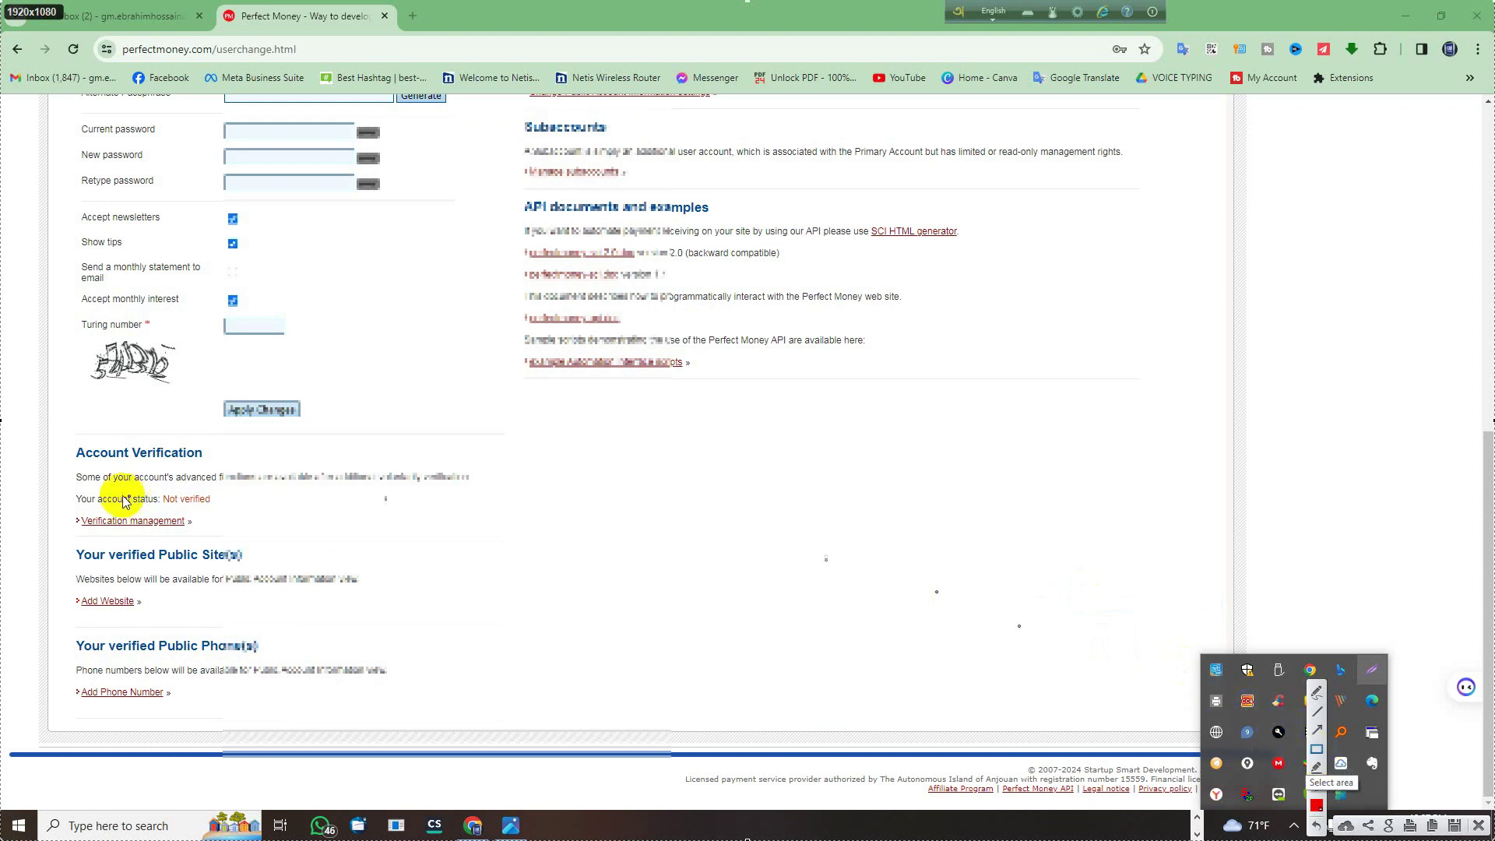
left_click_drag(56, 433, 449, 709)
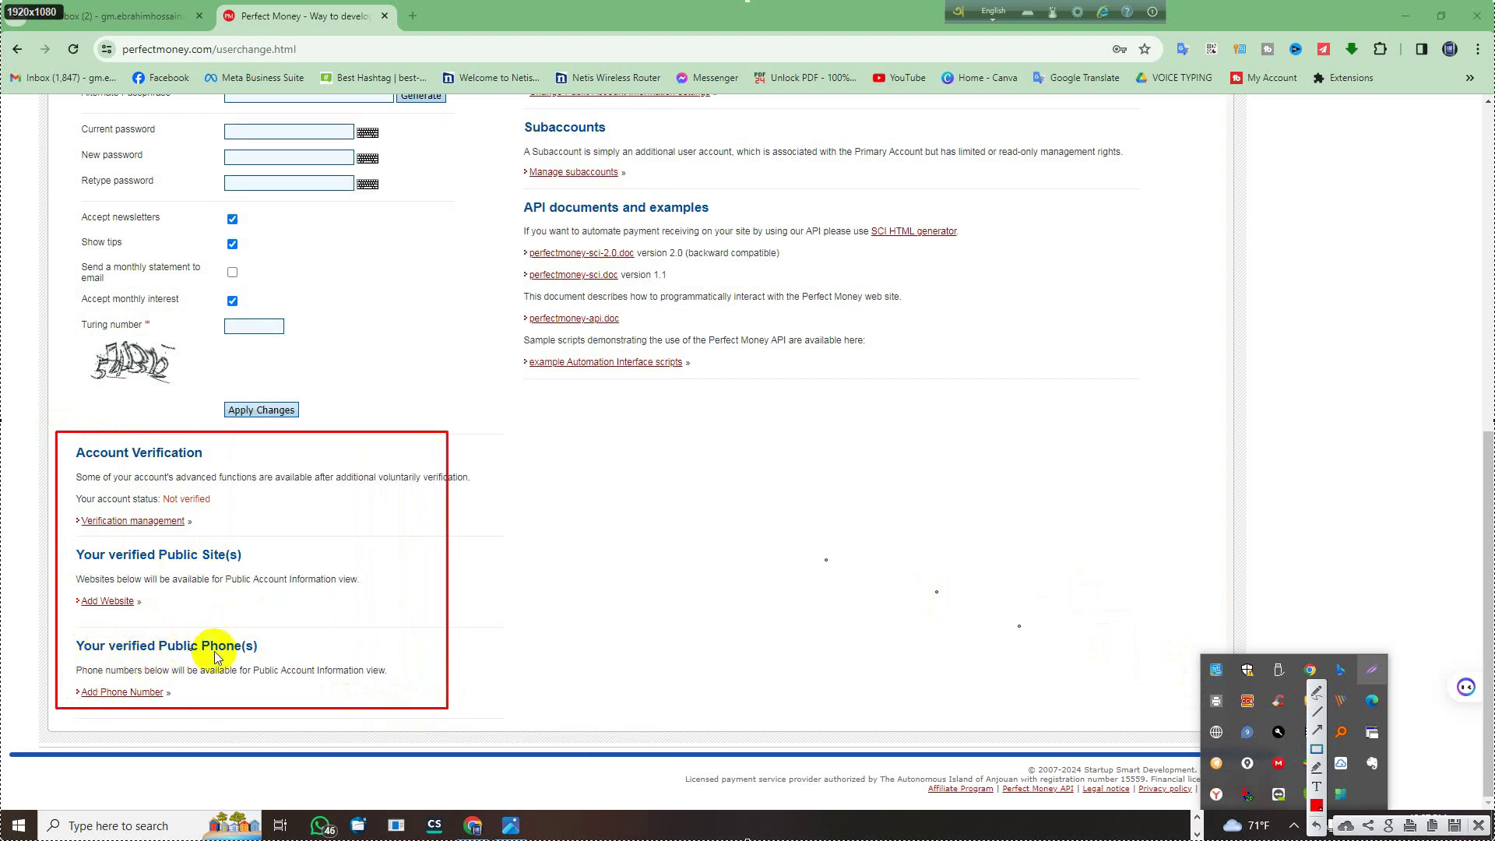
right_click(504, 510)
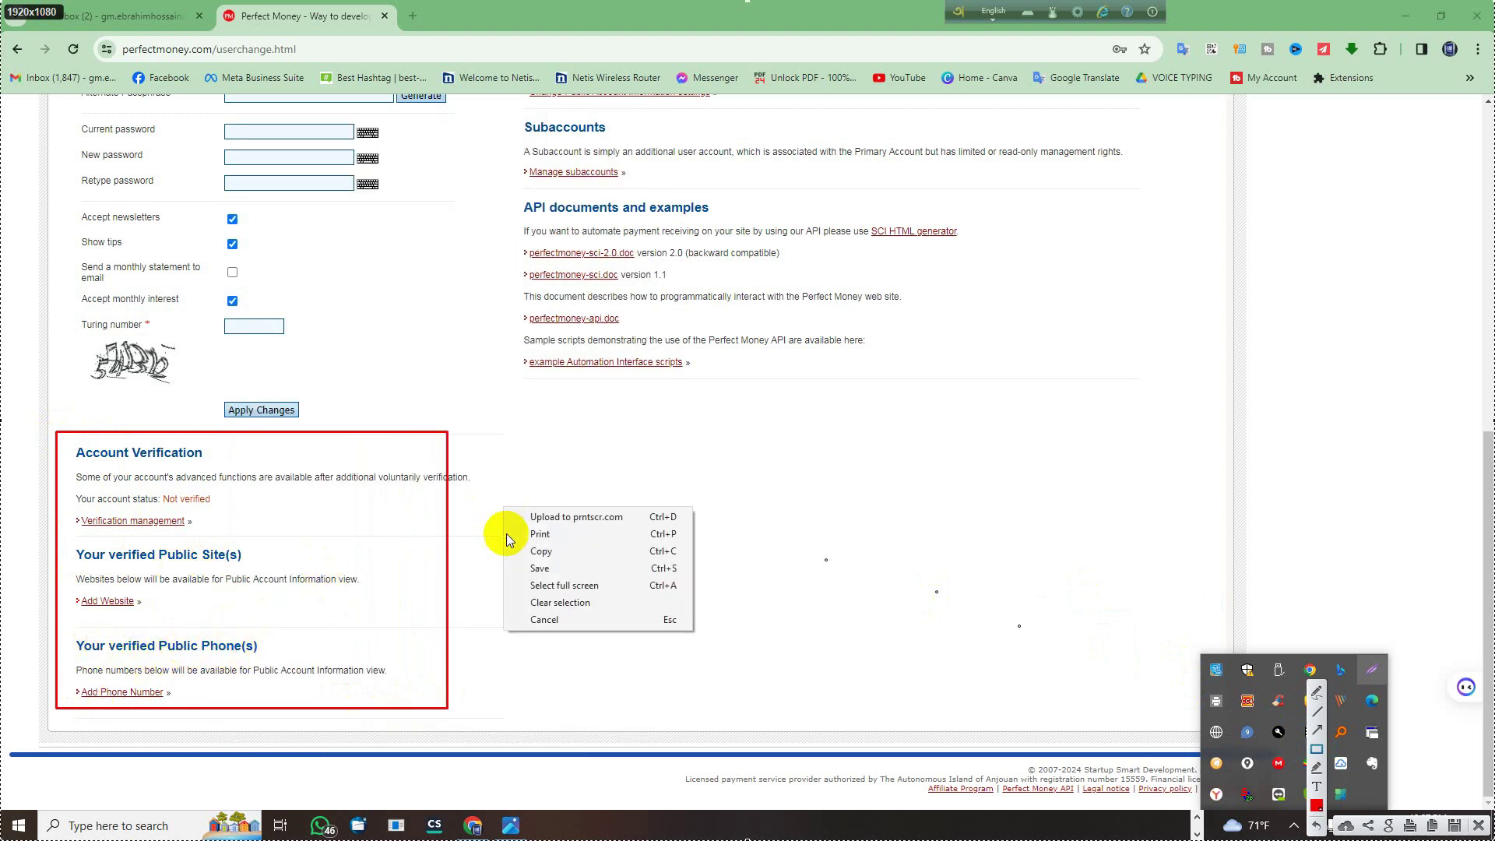
left_click(536, 622)
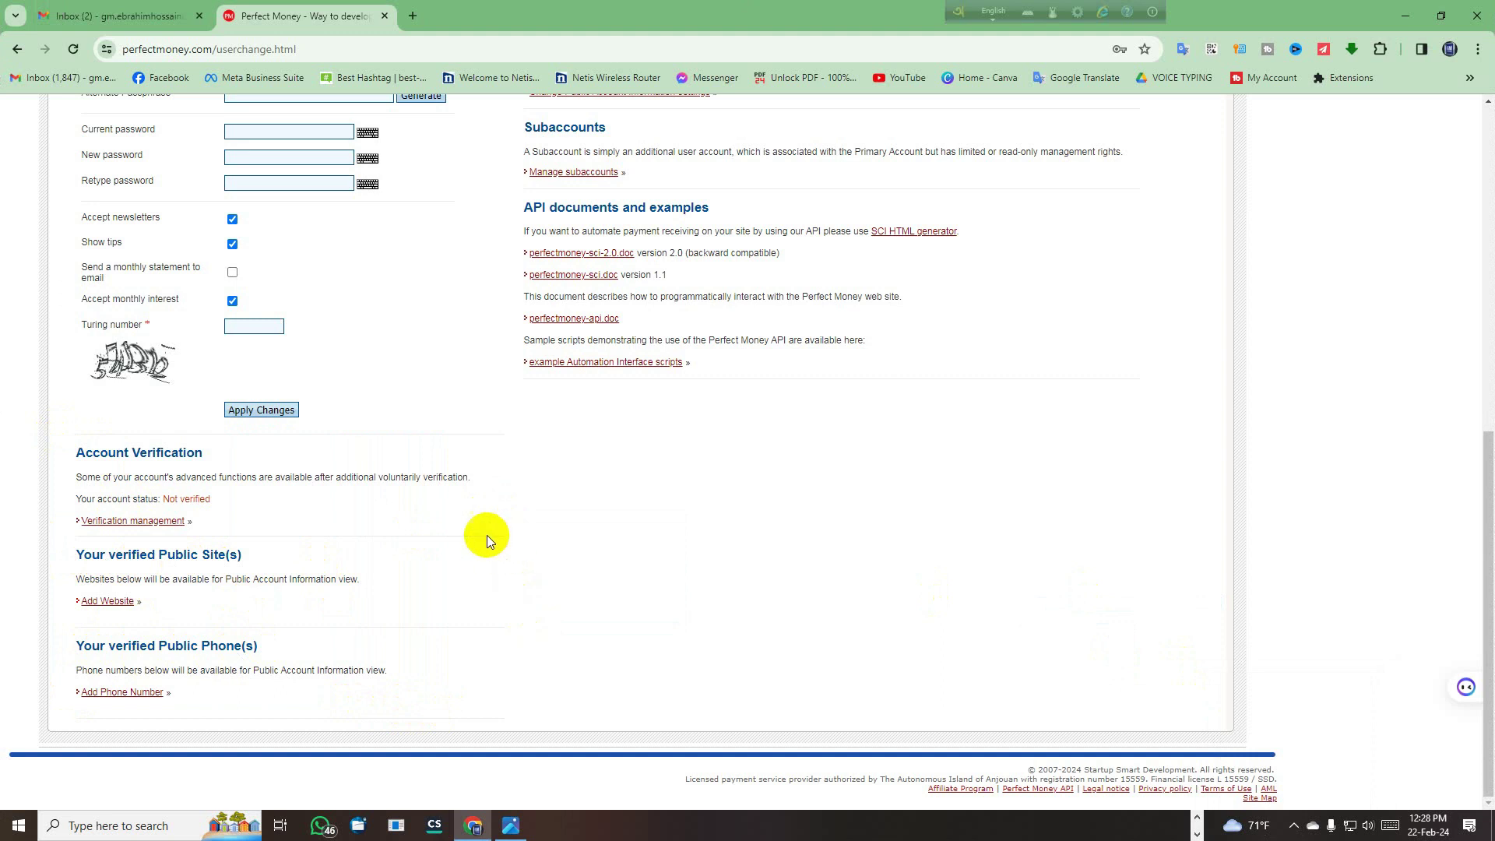
Step: Open the Account Verification page and review the Name Validation requirements
left_click(137, 521)
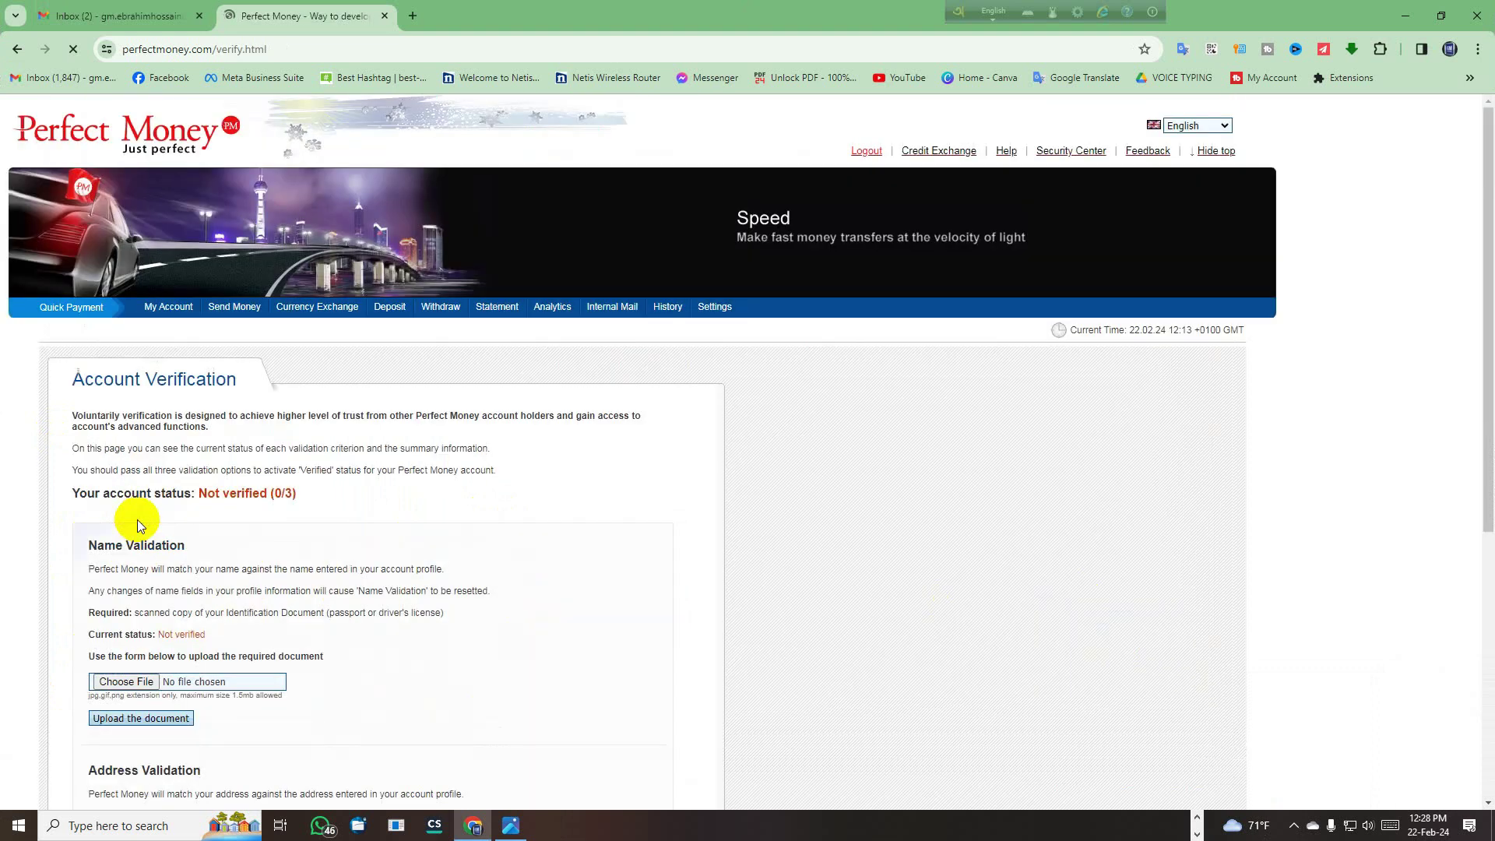
scroll(145, 525, "down", 2)
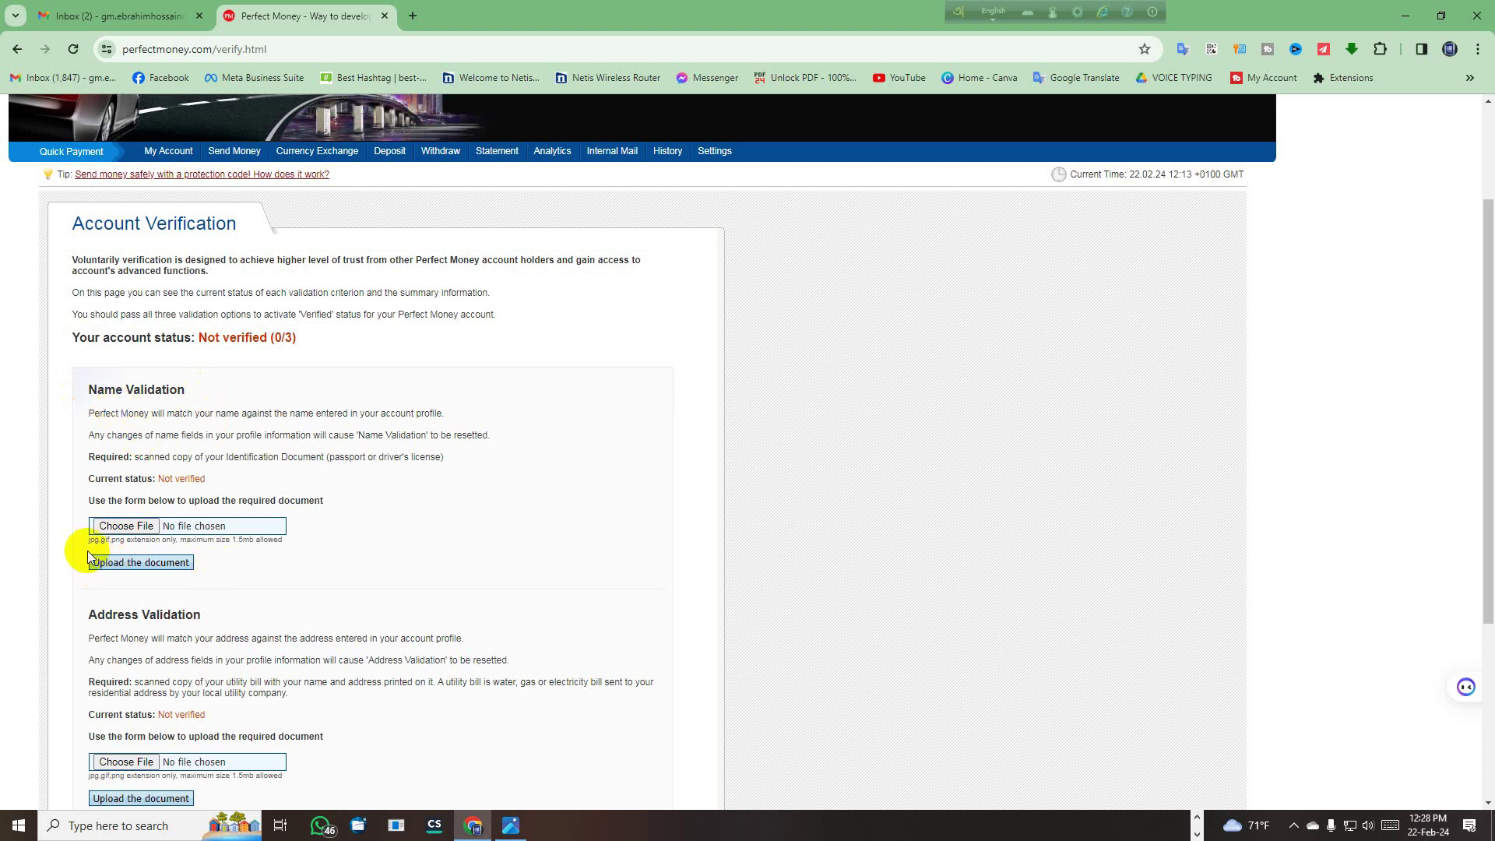
left_click_drag(83, 384, 384, 489)
left_click(442, 480)
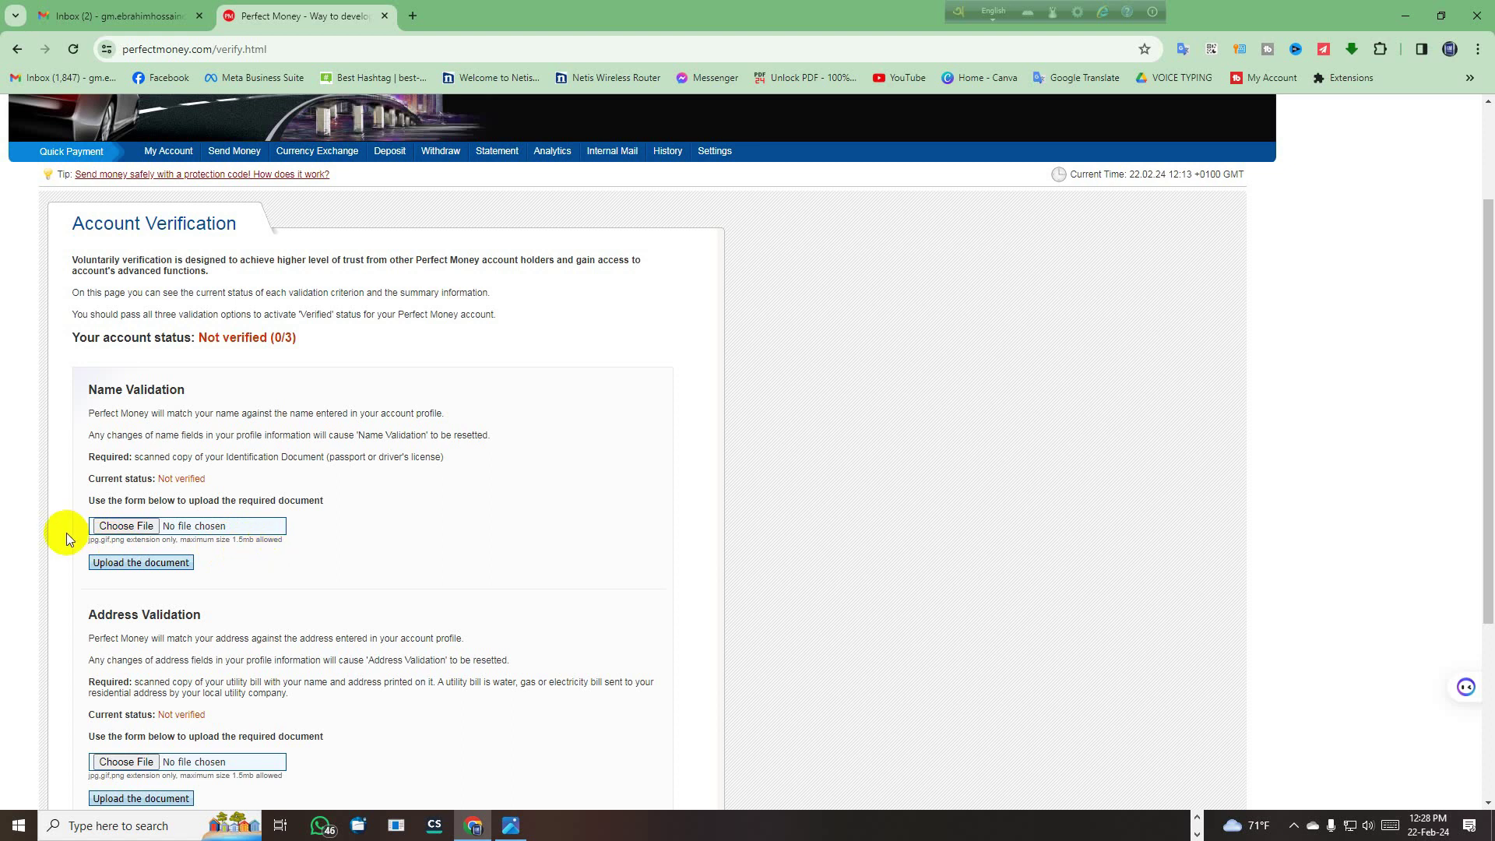
Step: Attach photo_2024…1-54-52.jpg from Downloads to Name Validation
left_click(117, 528)
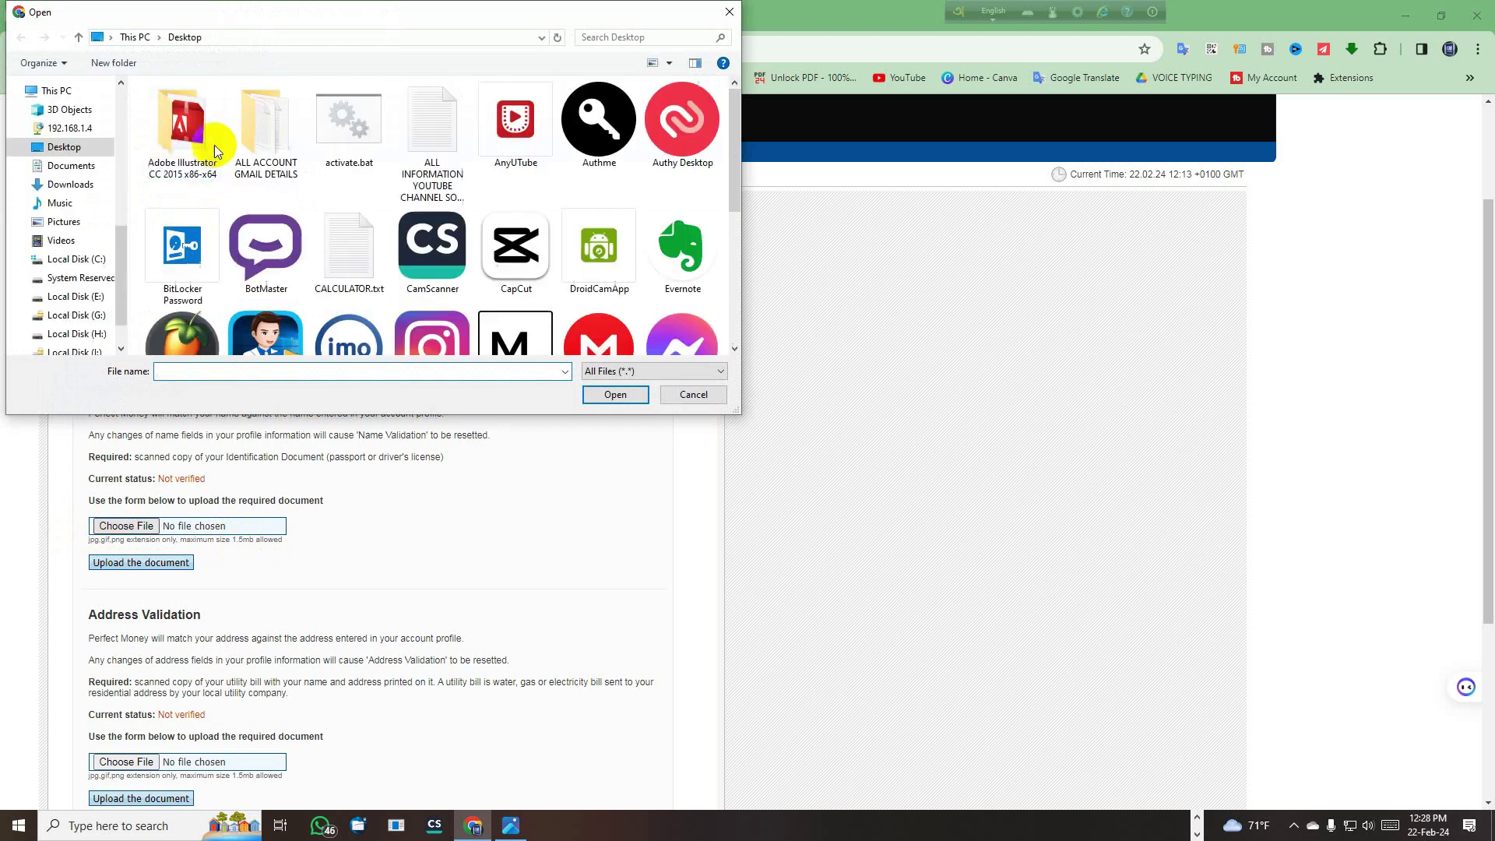
left_click(90, 187)
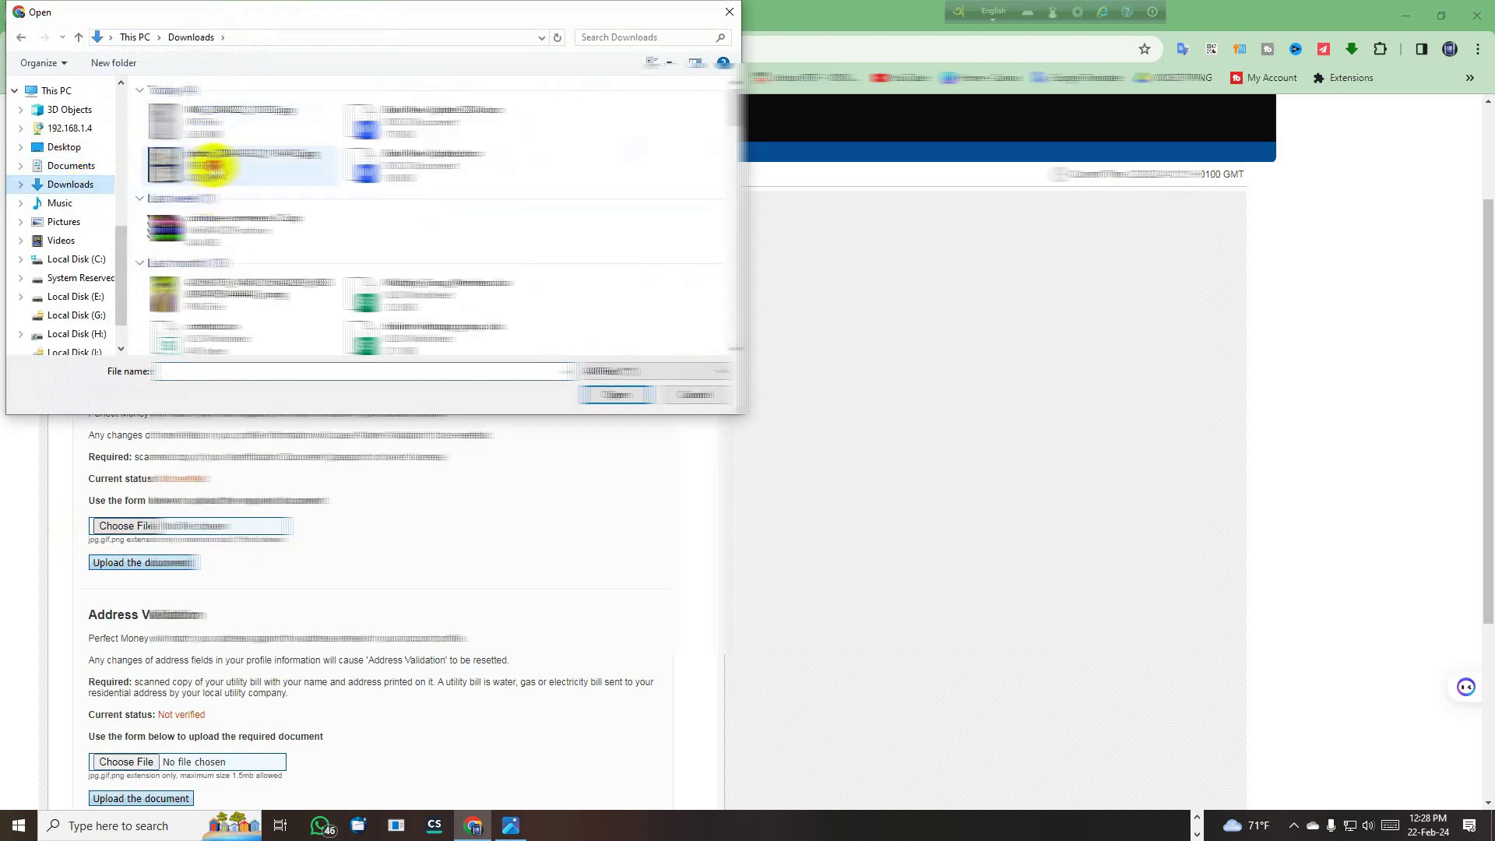
left_click(209, 162)
left_click(614, 395)
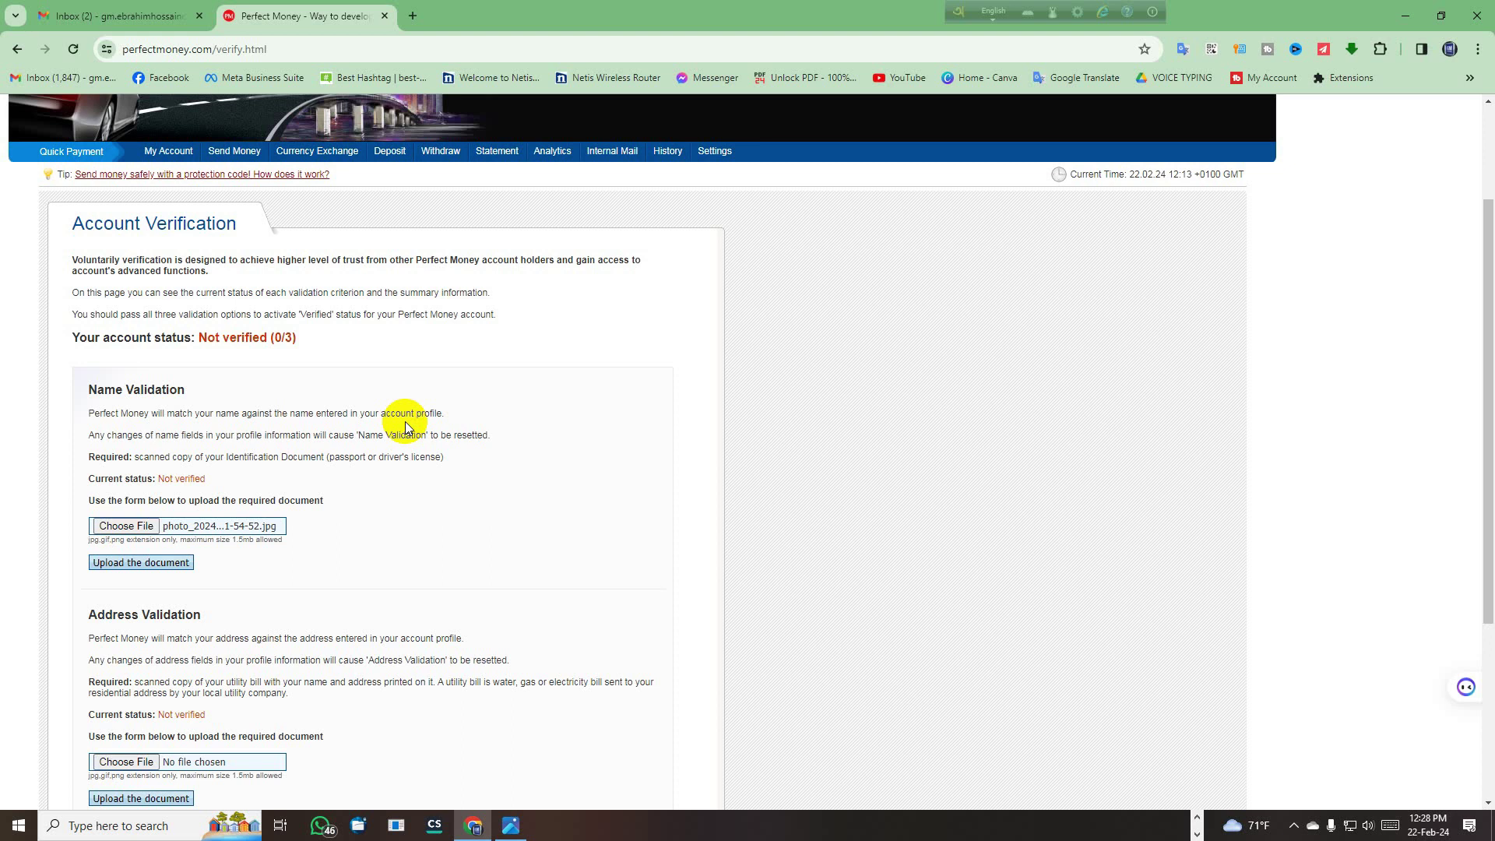
Step: Review the Address Validation requirements text and reveal the hidden tray icons
scroll(405, 422, "down", 4)
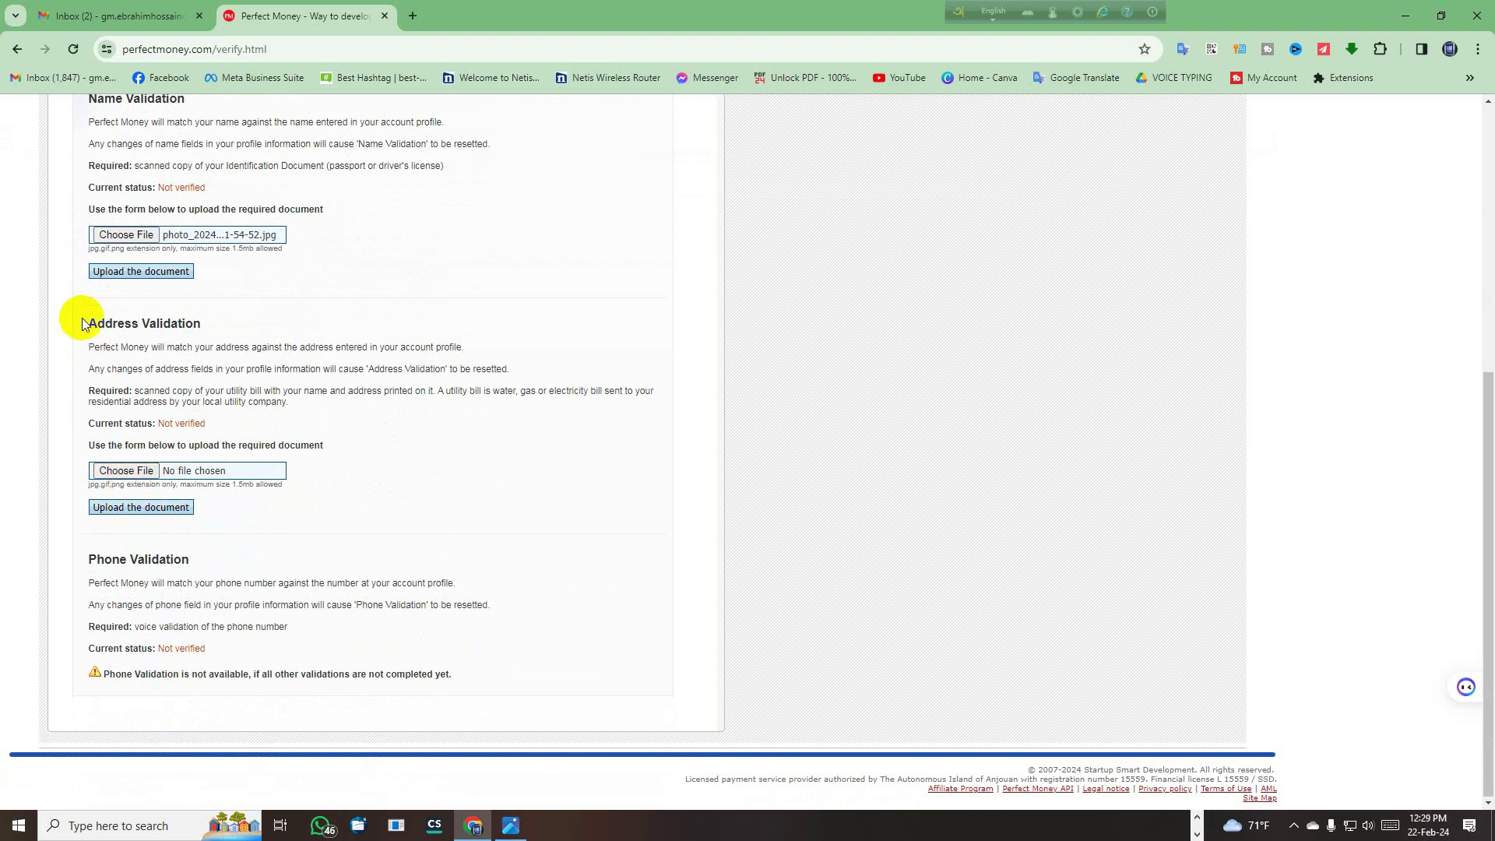
left_click_drag(84, 323, 420, 452)
left_click(399, 446)
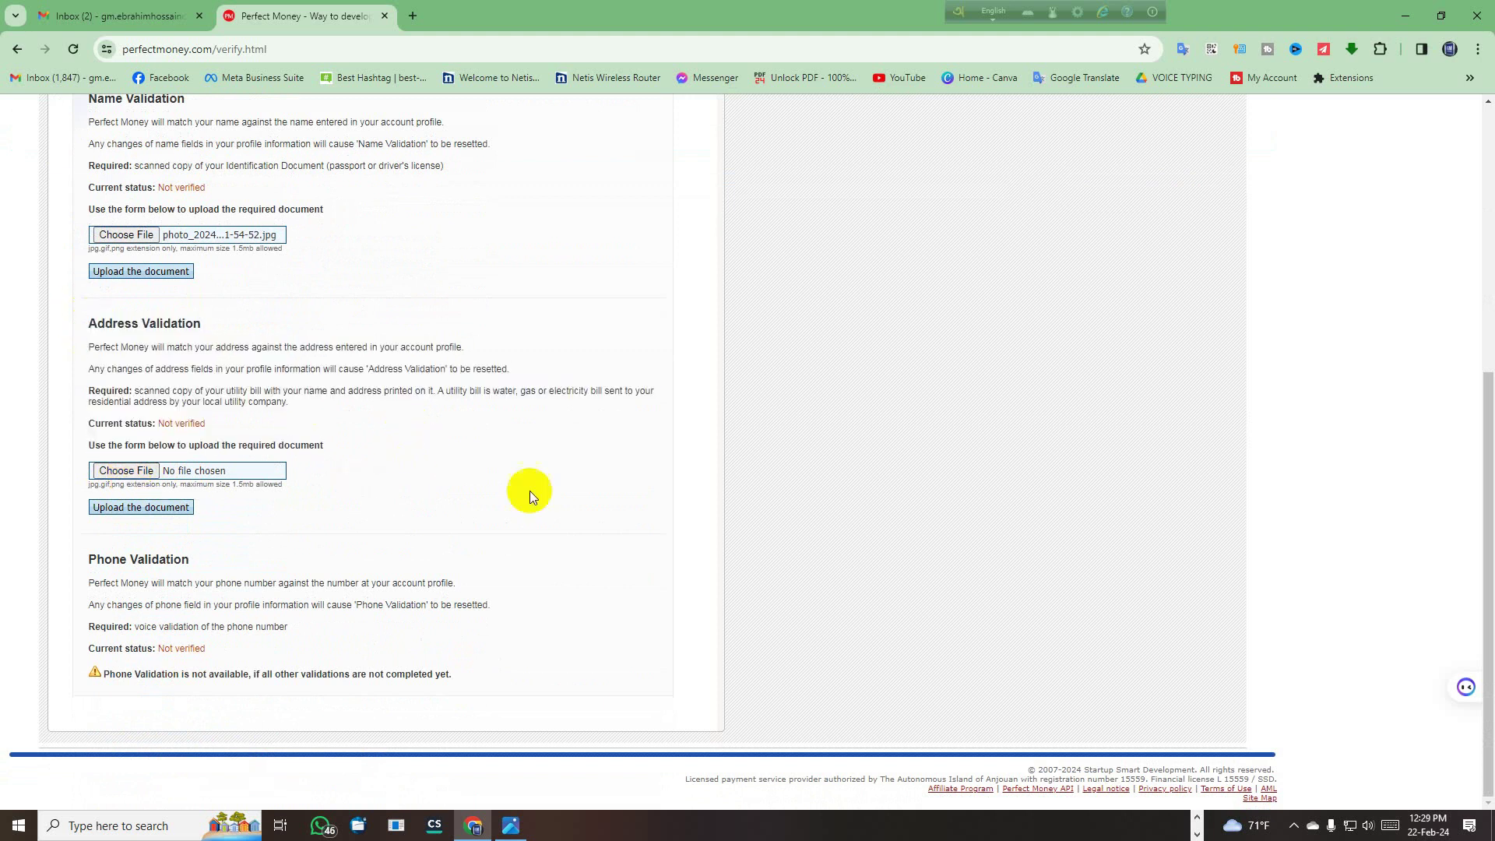
left_click(1294, 824)
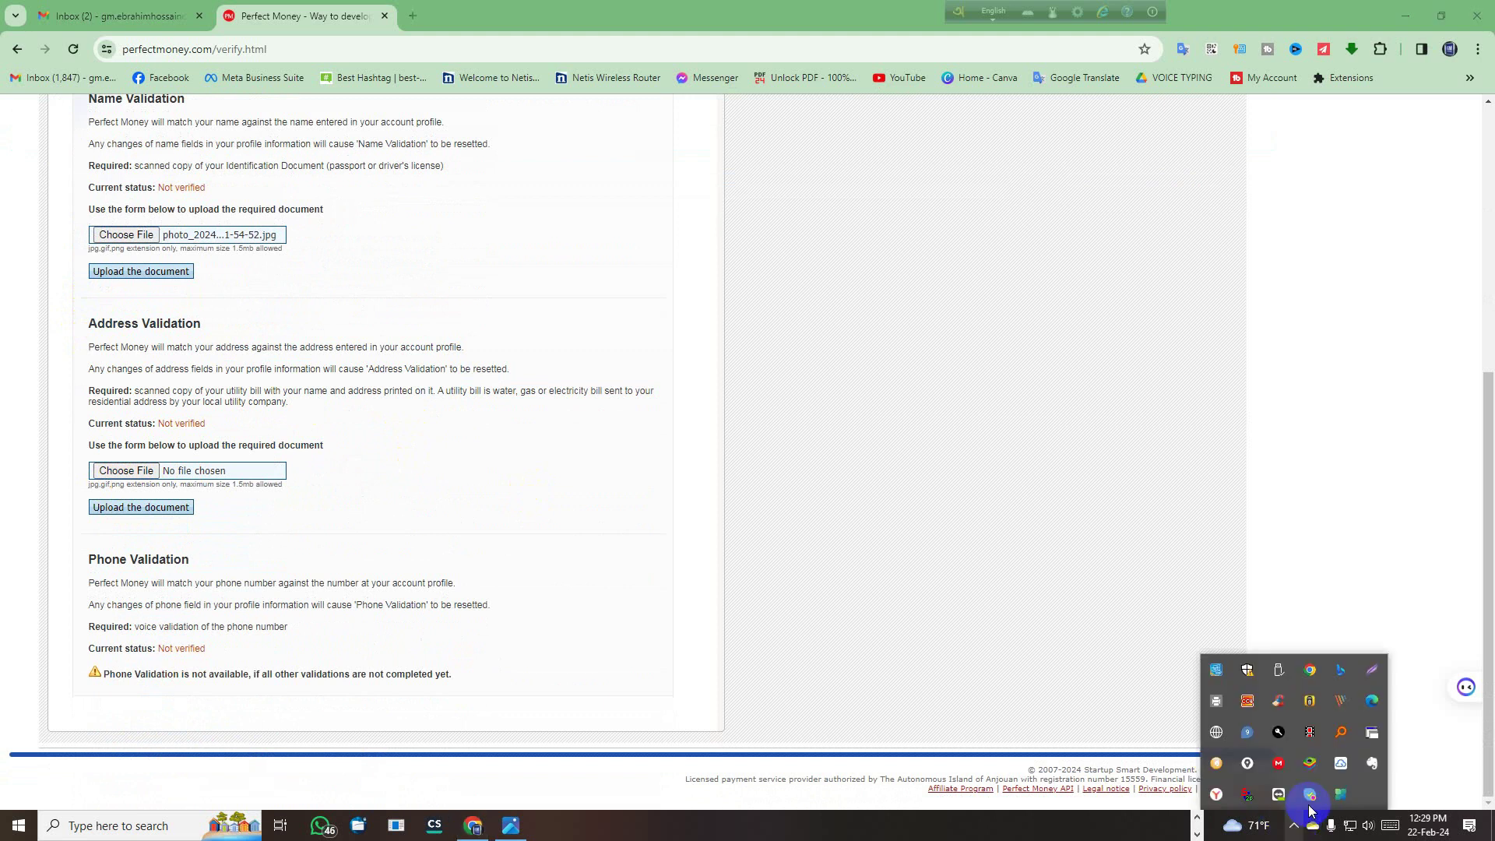
left_click(1363, 682)
right_click(1242, 507)
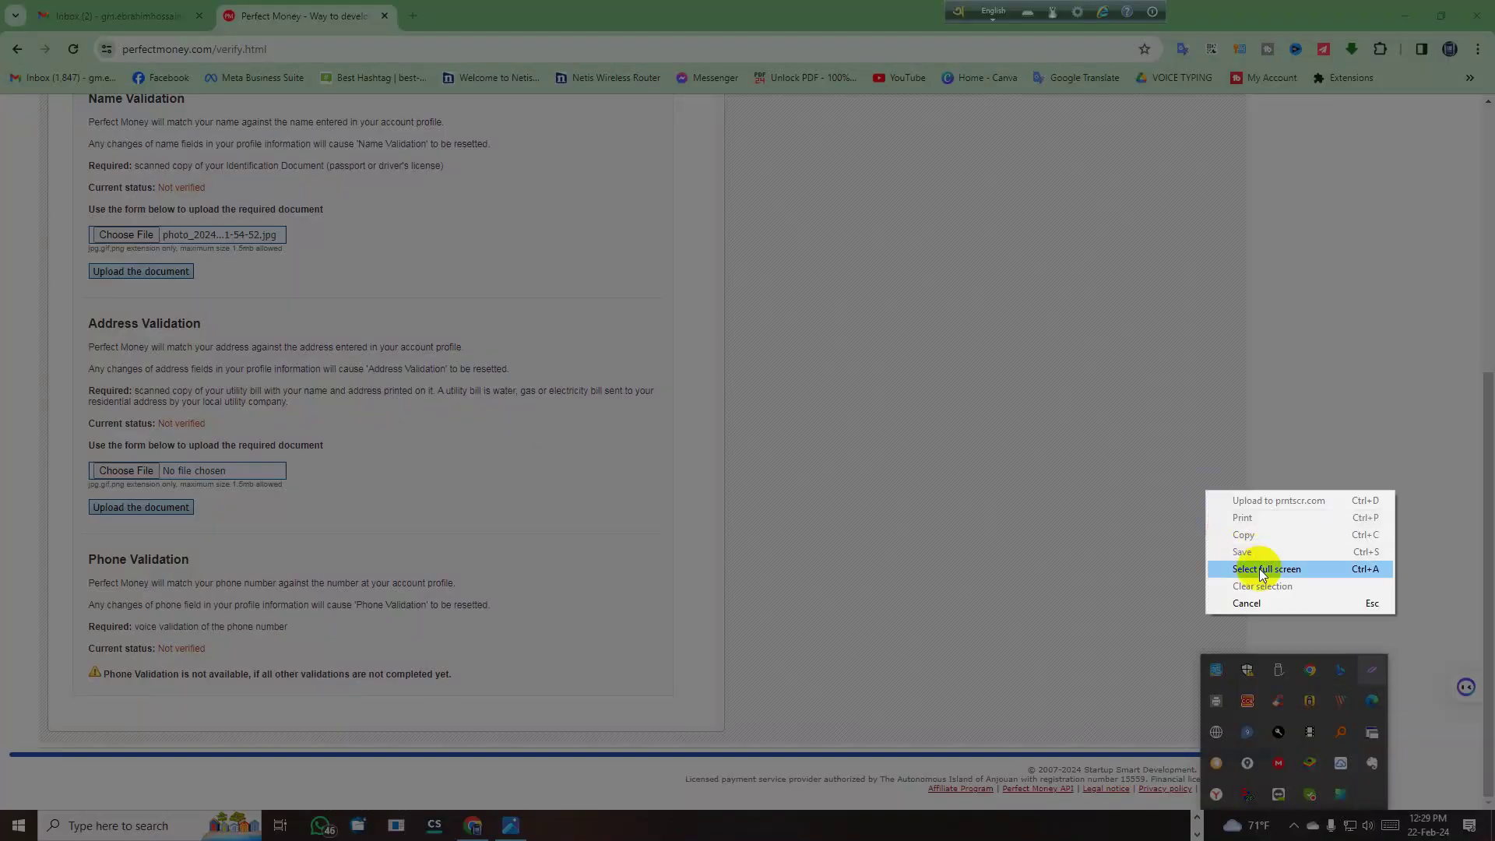
left_click(1270, 567)
left_click(1321, 750)
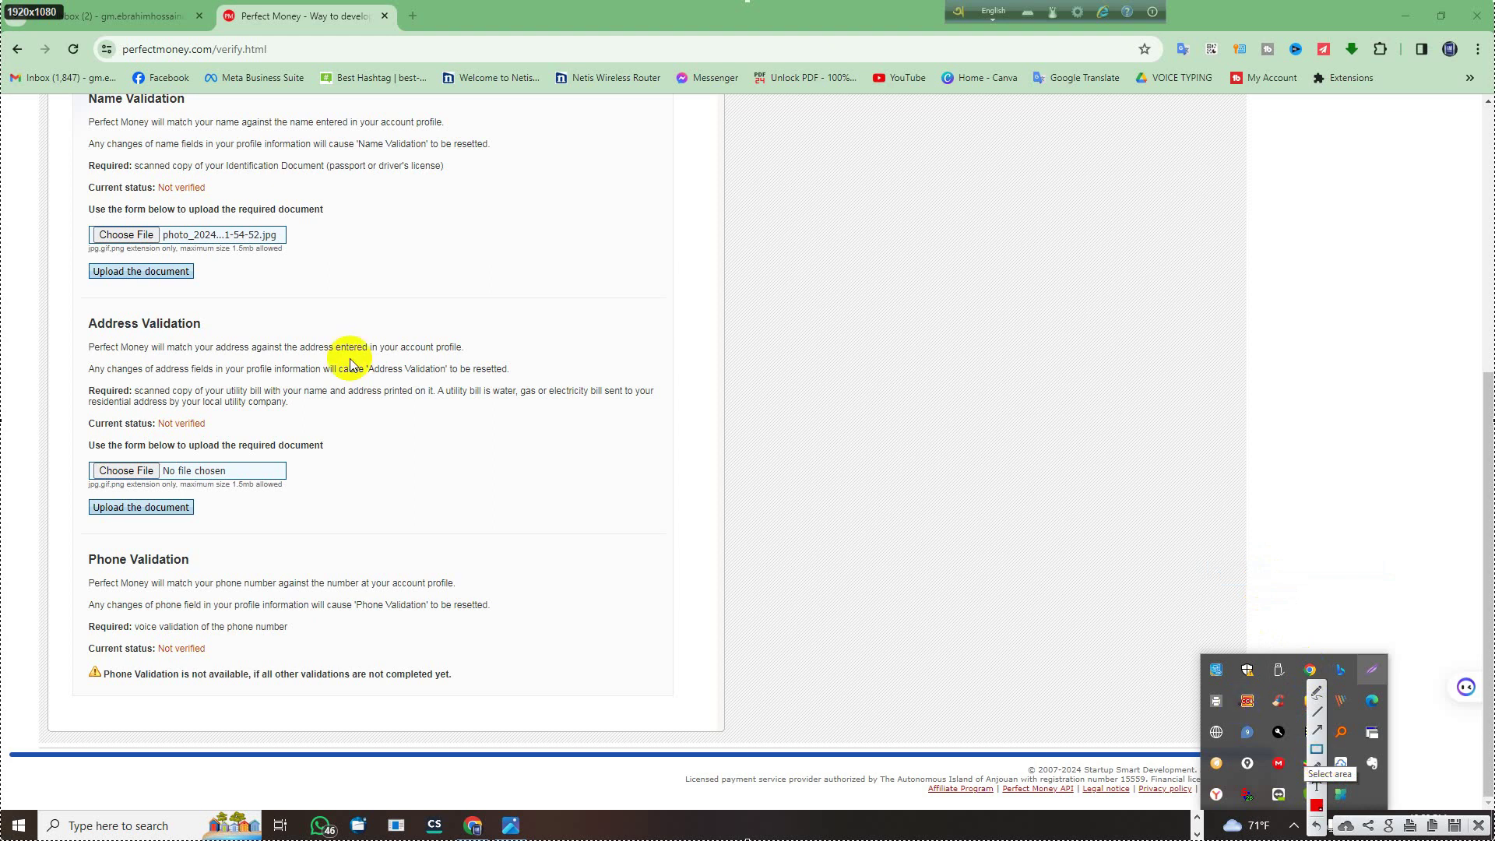
mouse_move(76, 306)
left_mouse_down()
mouse_move(73, 330)
mouse_move(459, 530)
mouse_move(668, 520)
left_mouse_up()
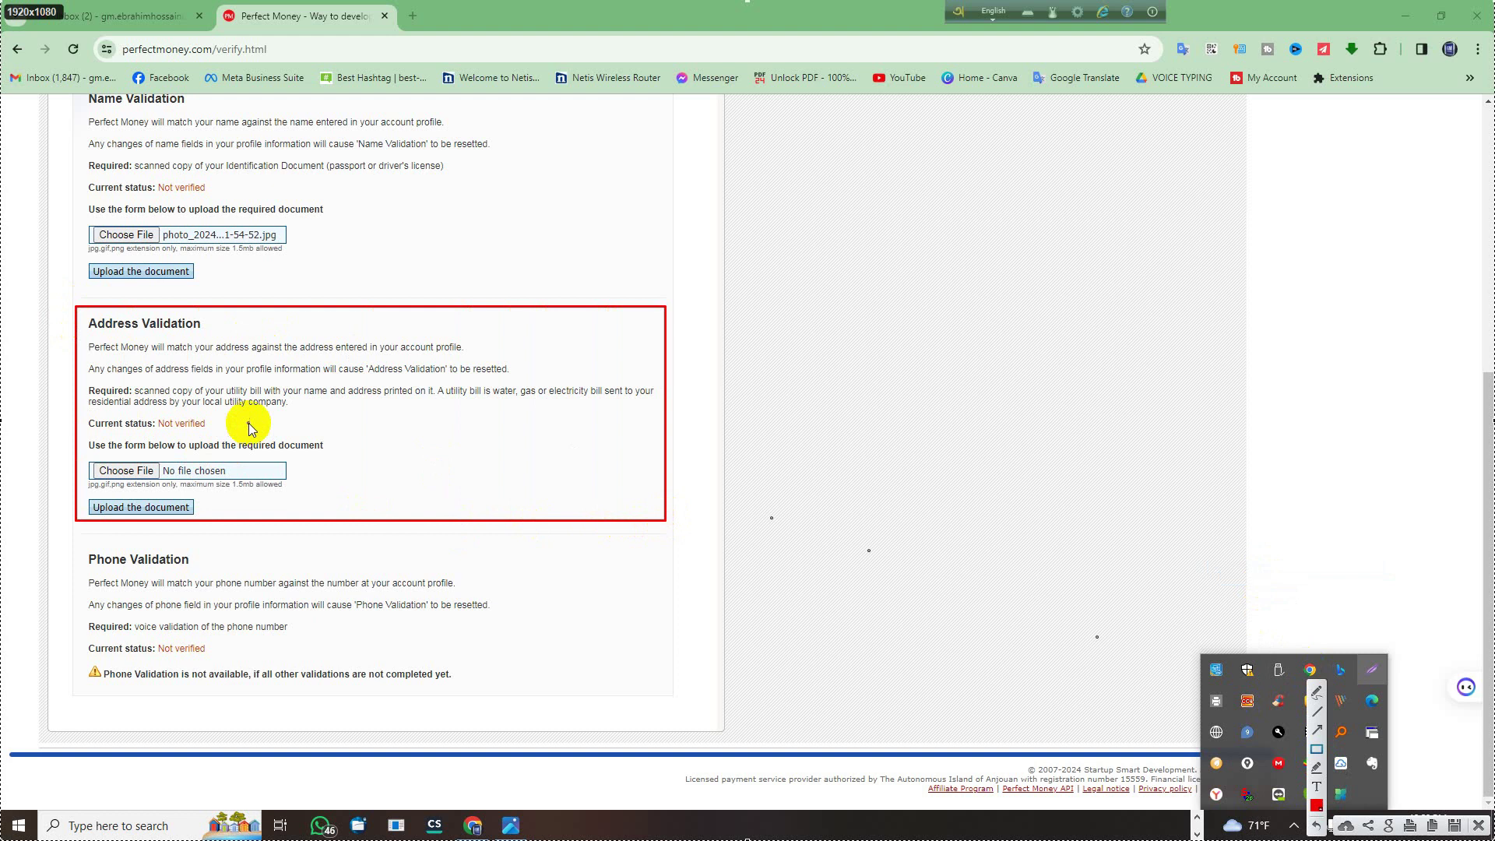
right_click(282, 400)
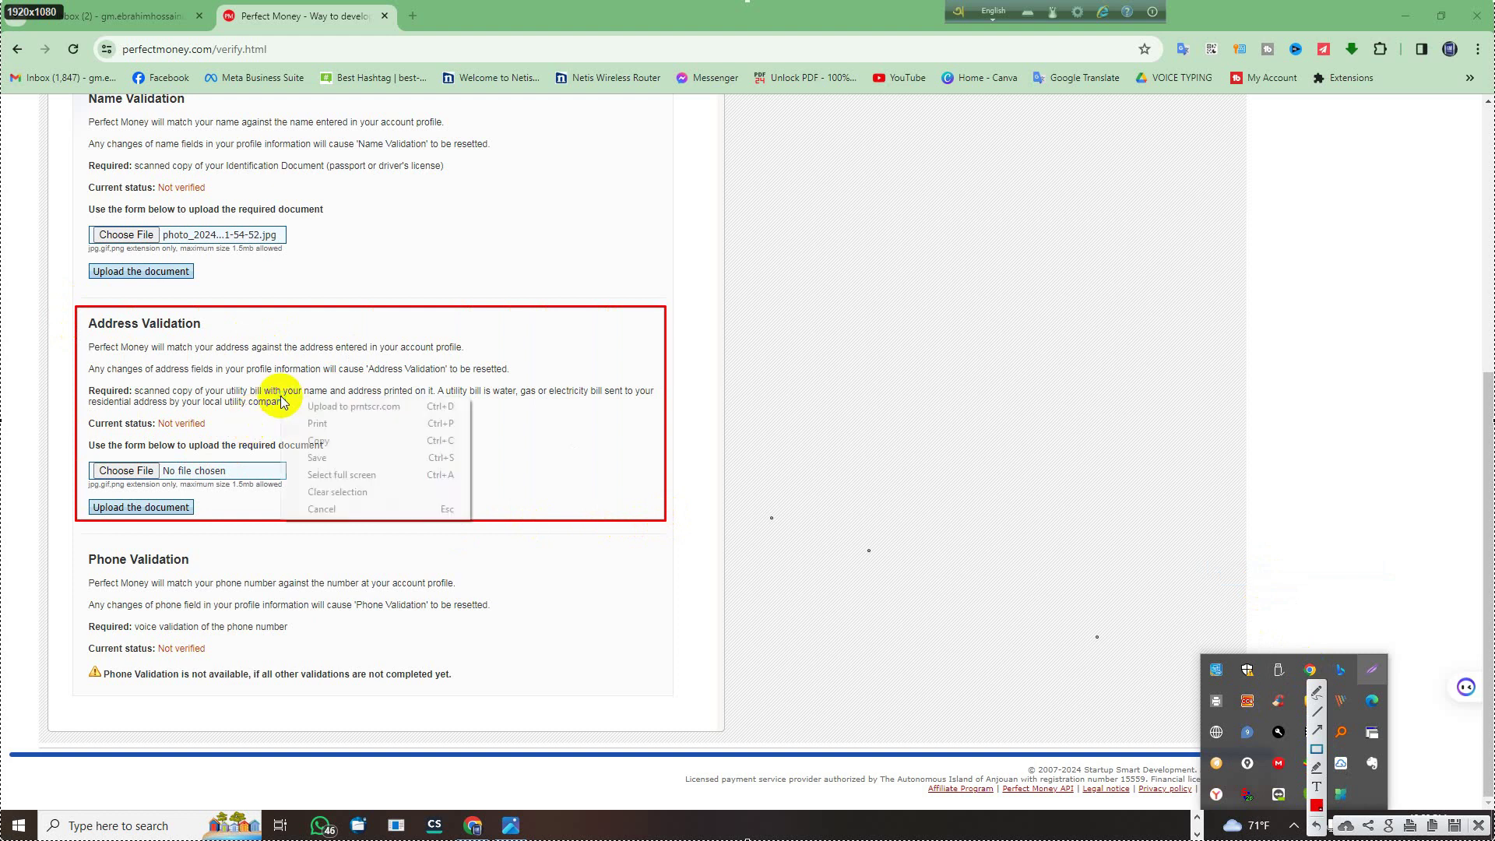
left_click(334, 509)
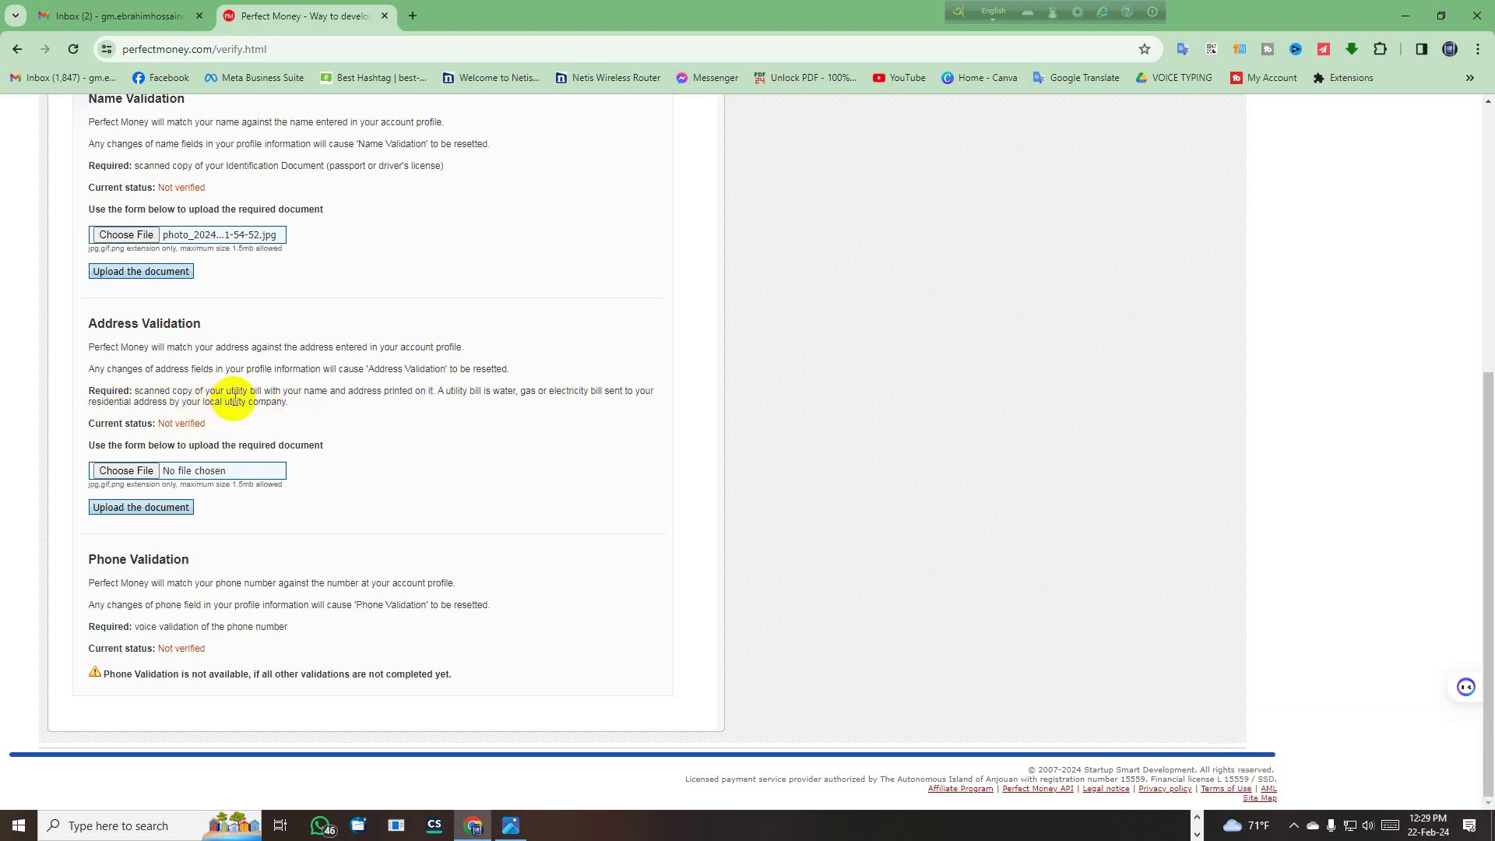
Step: Attach IMG_20240…_121323.jpg from Downloads to Address Validation and look over the page
left_click(126, 471)
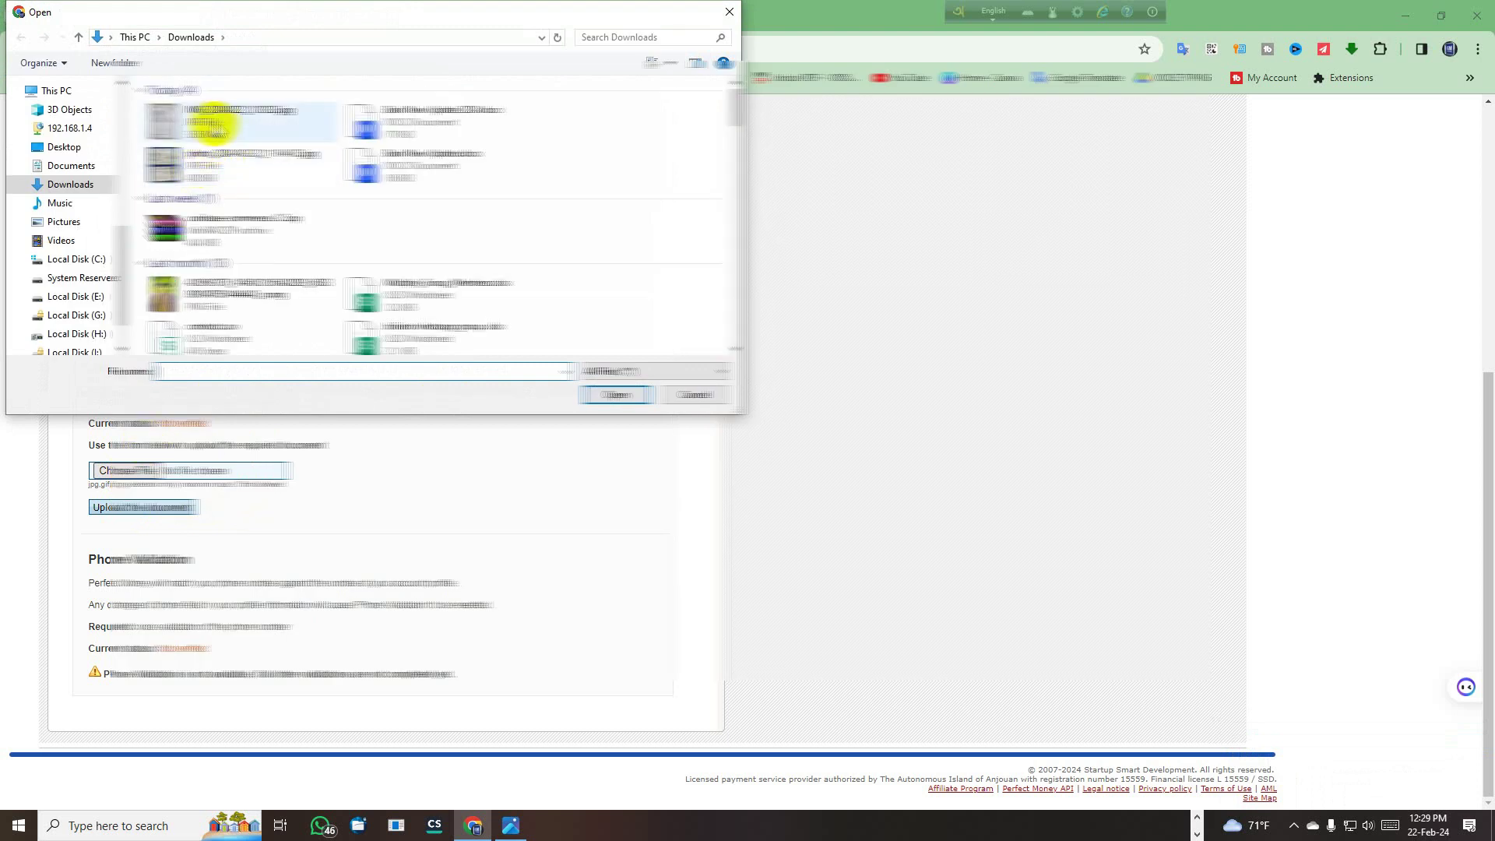
left_click(214, 120)
left_click(611, 395)
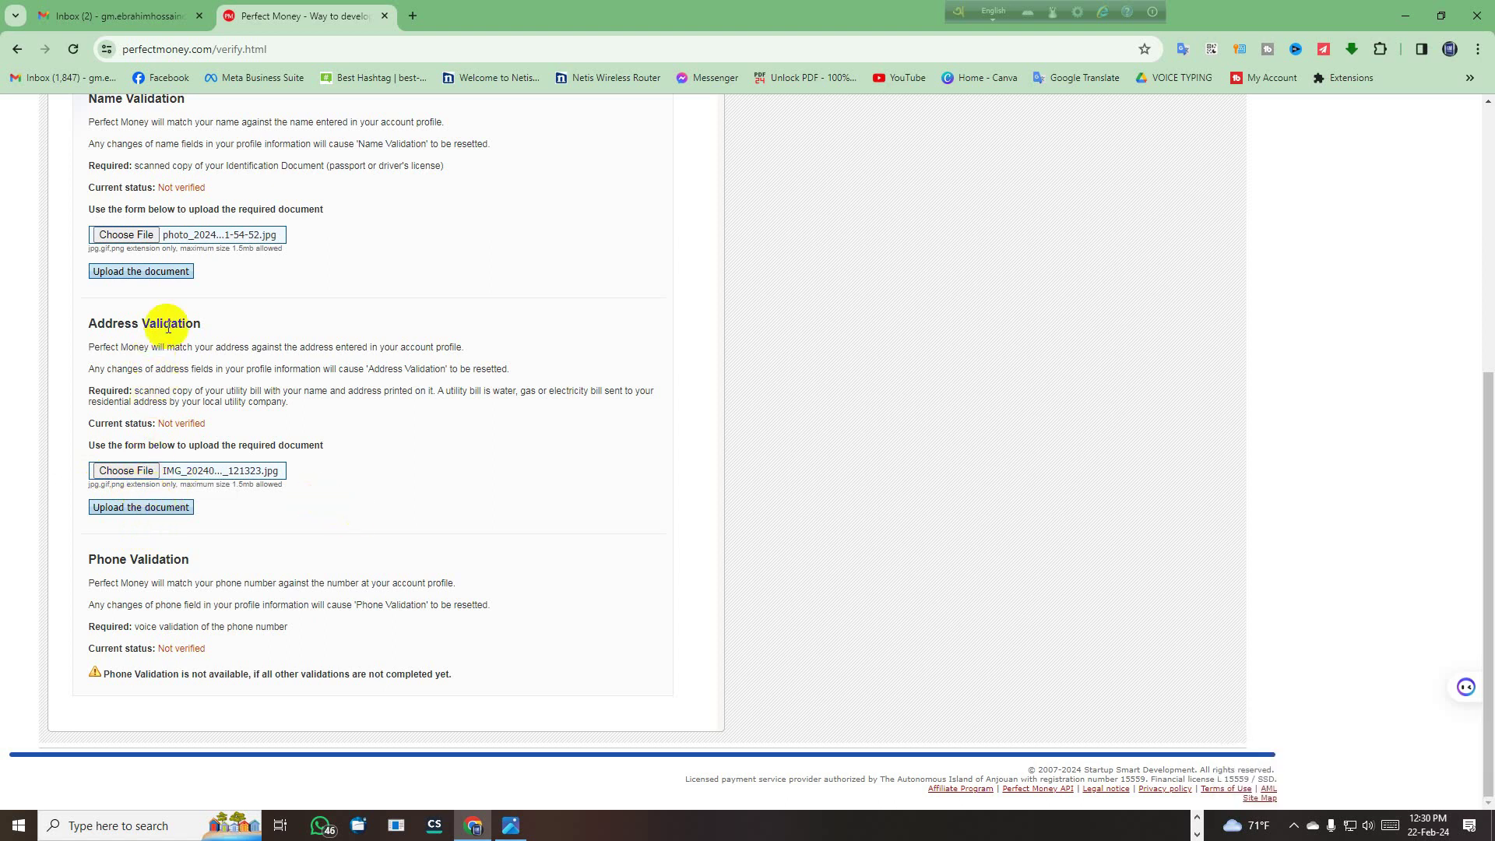
scroll(128, 290, "up", 1)
scroll(128, 290, "up", 5)
scroll(127, 287, "down", 3)
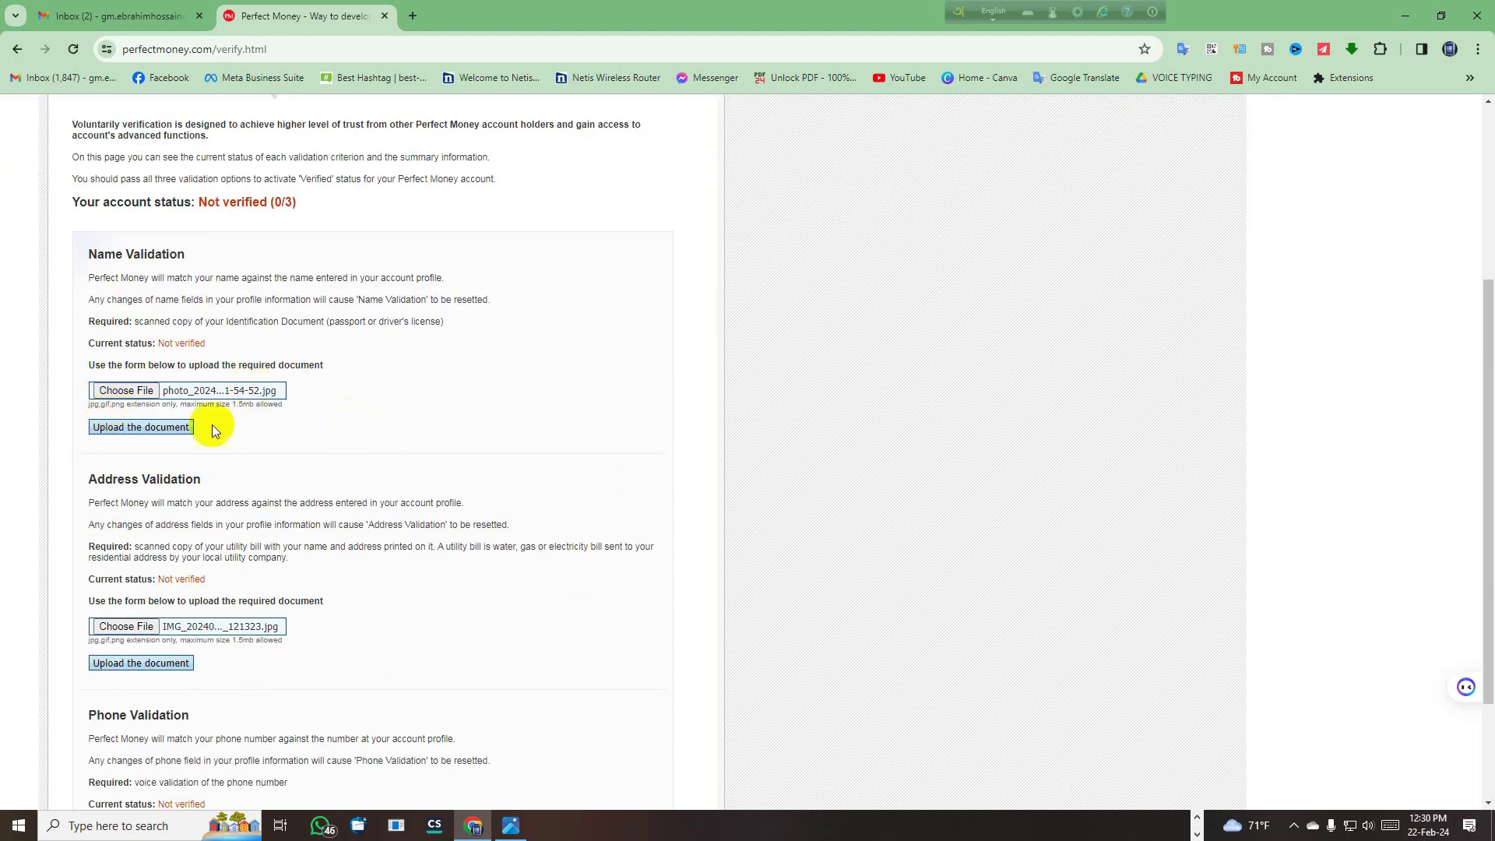
scroll(217, 595, "down", 1)
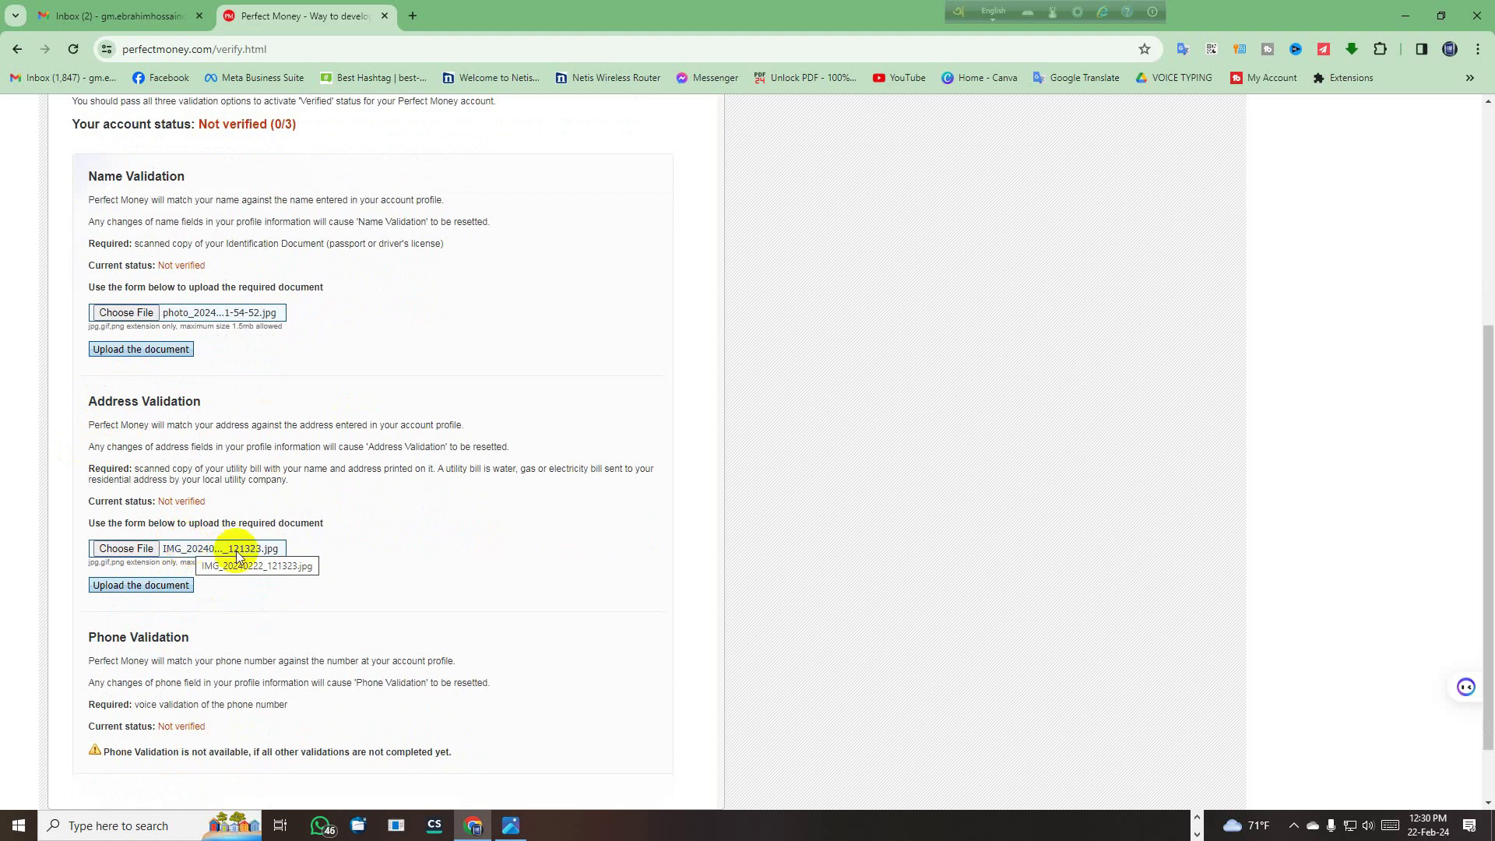
scroll(232, 518, "down", 1)
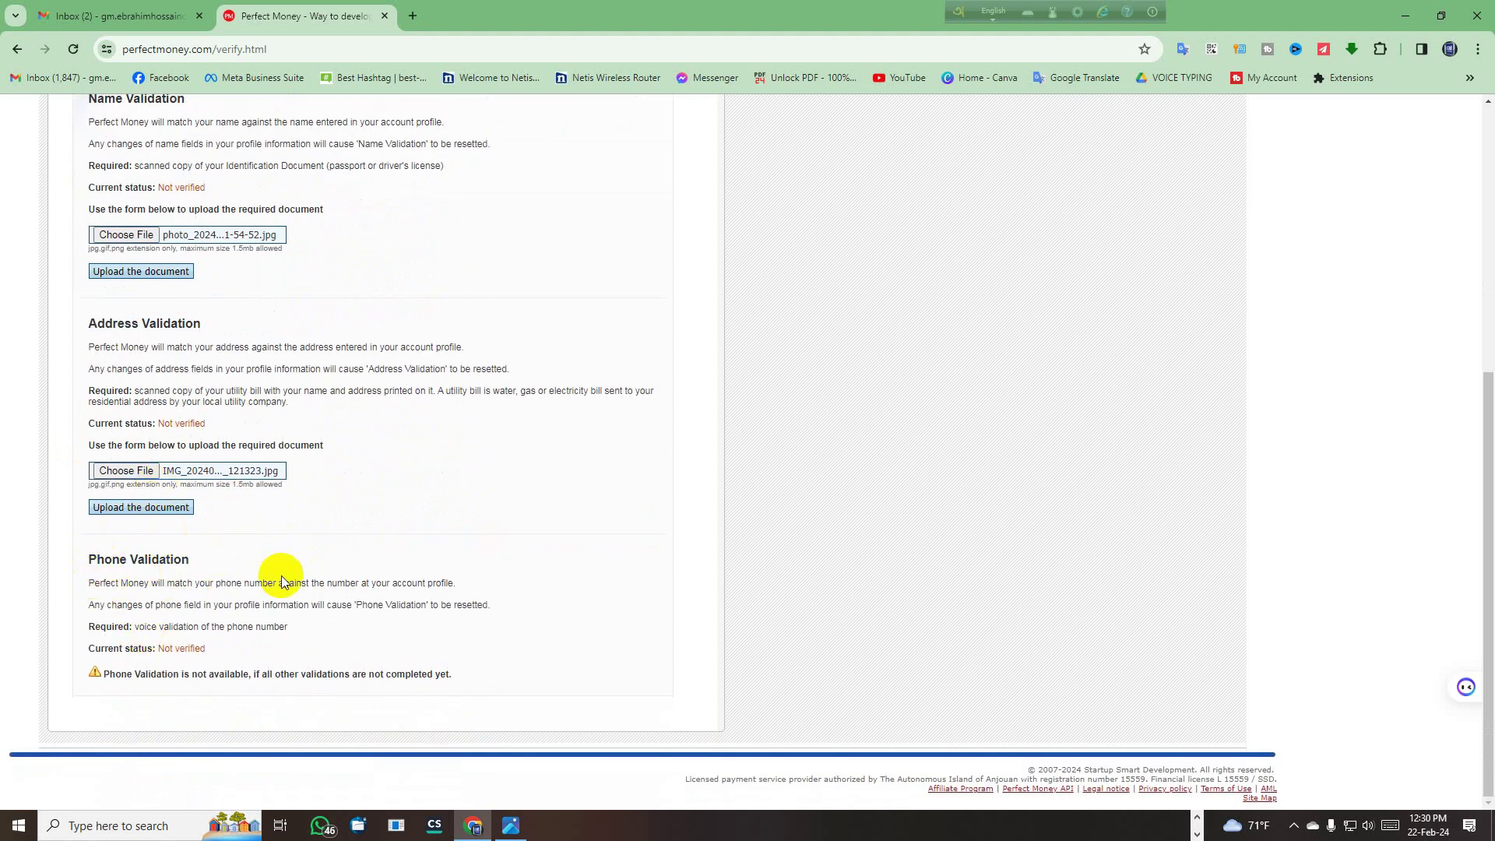
scroll(342, 630, "up", 5)
scroll(344, 627, "down", 3)
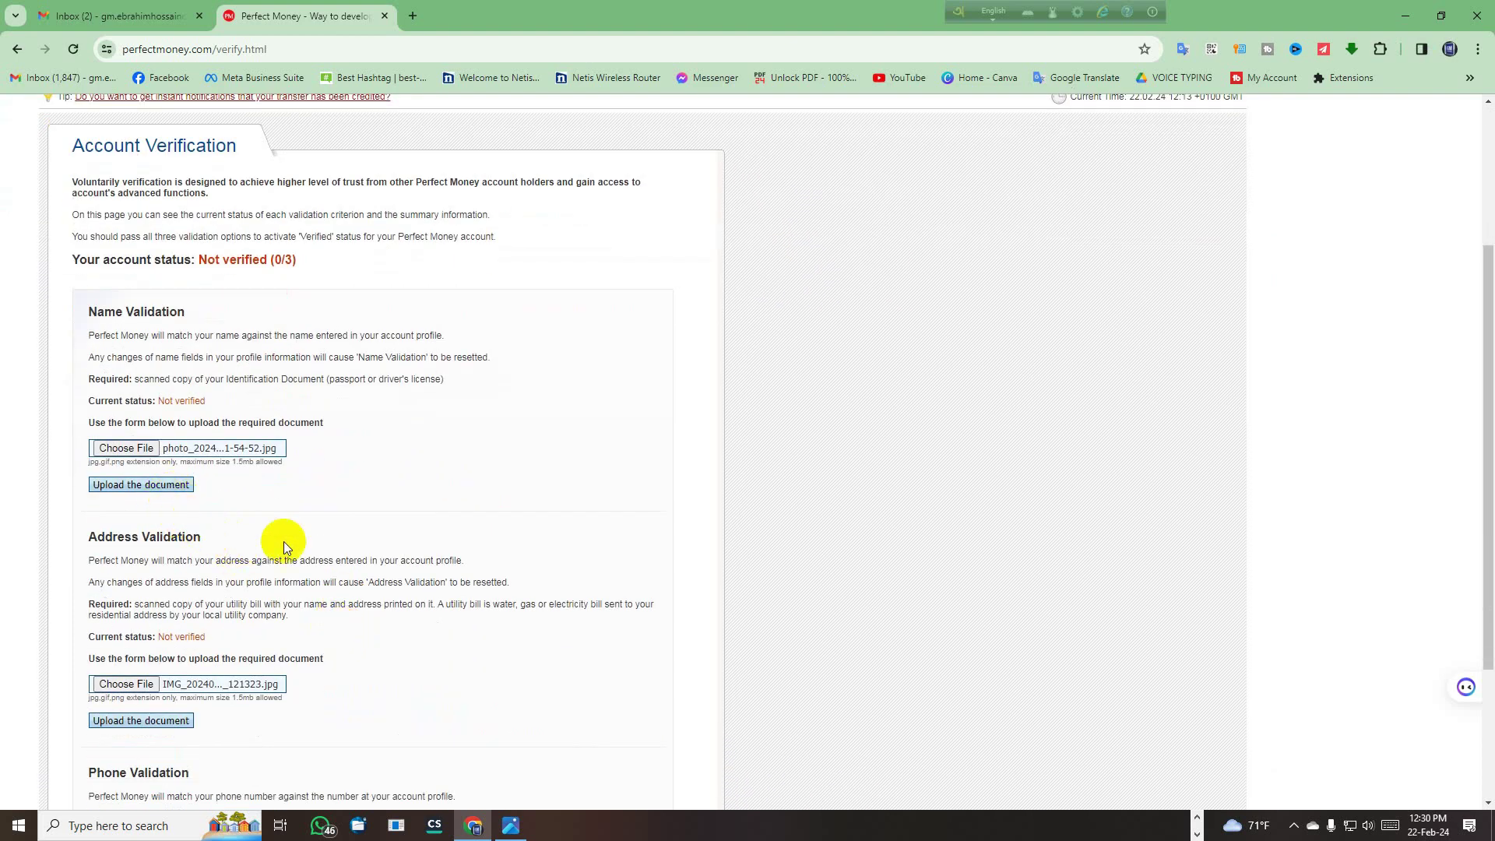
scroll(408, 563, "down", 3)
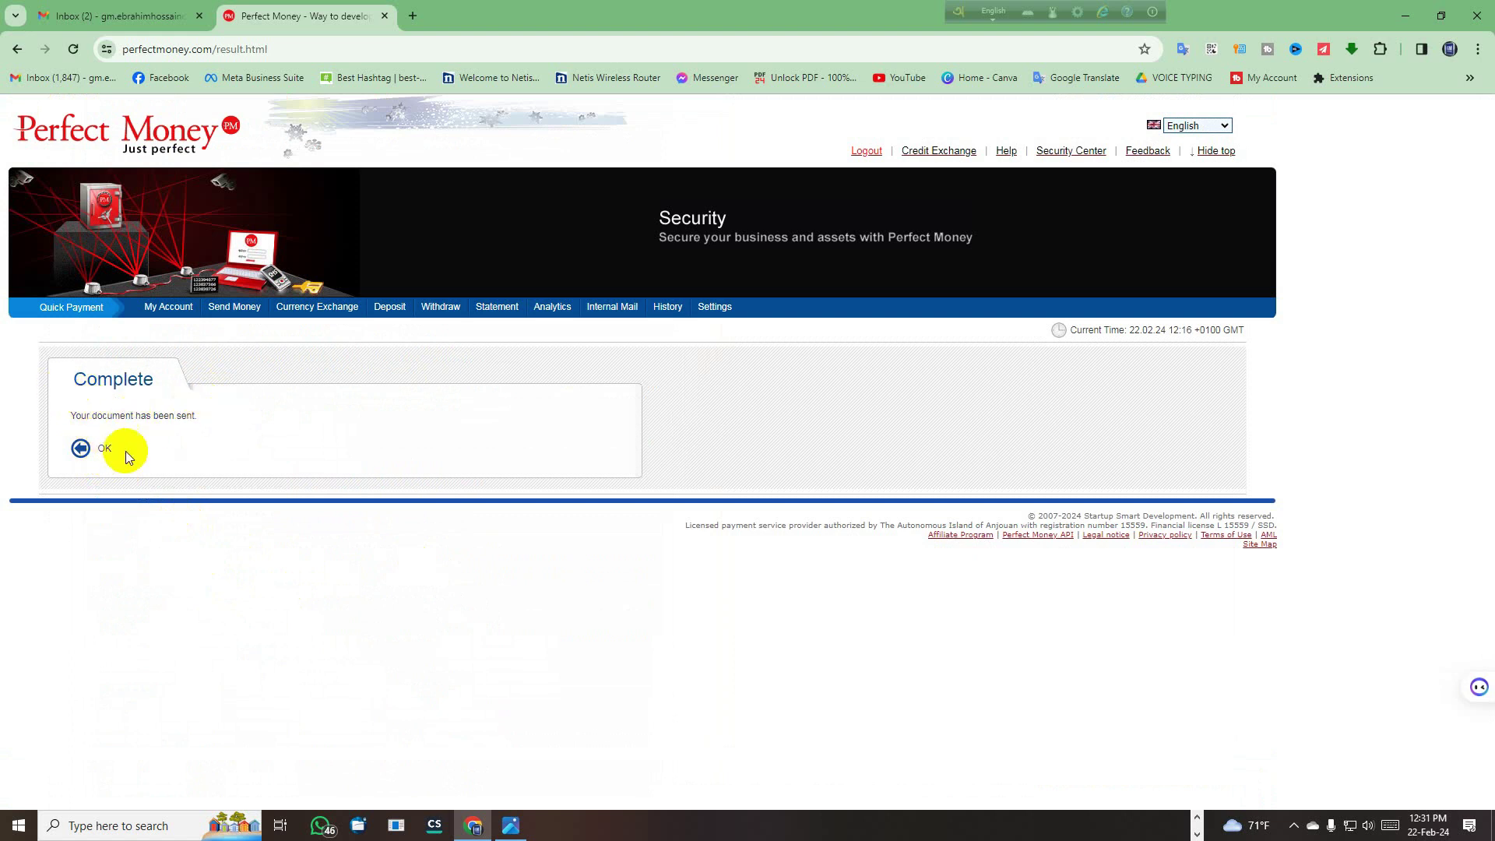
Step: Return via My Account and Modify settings to Verification management, where Address Validation shows Pending Verification
left_click(81, 450)
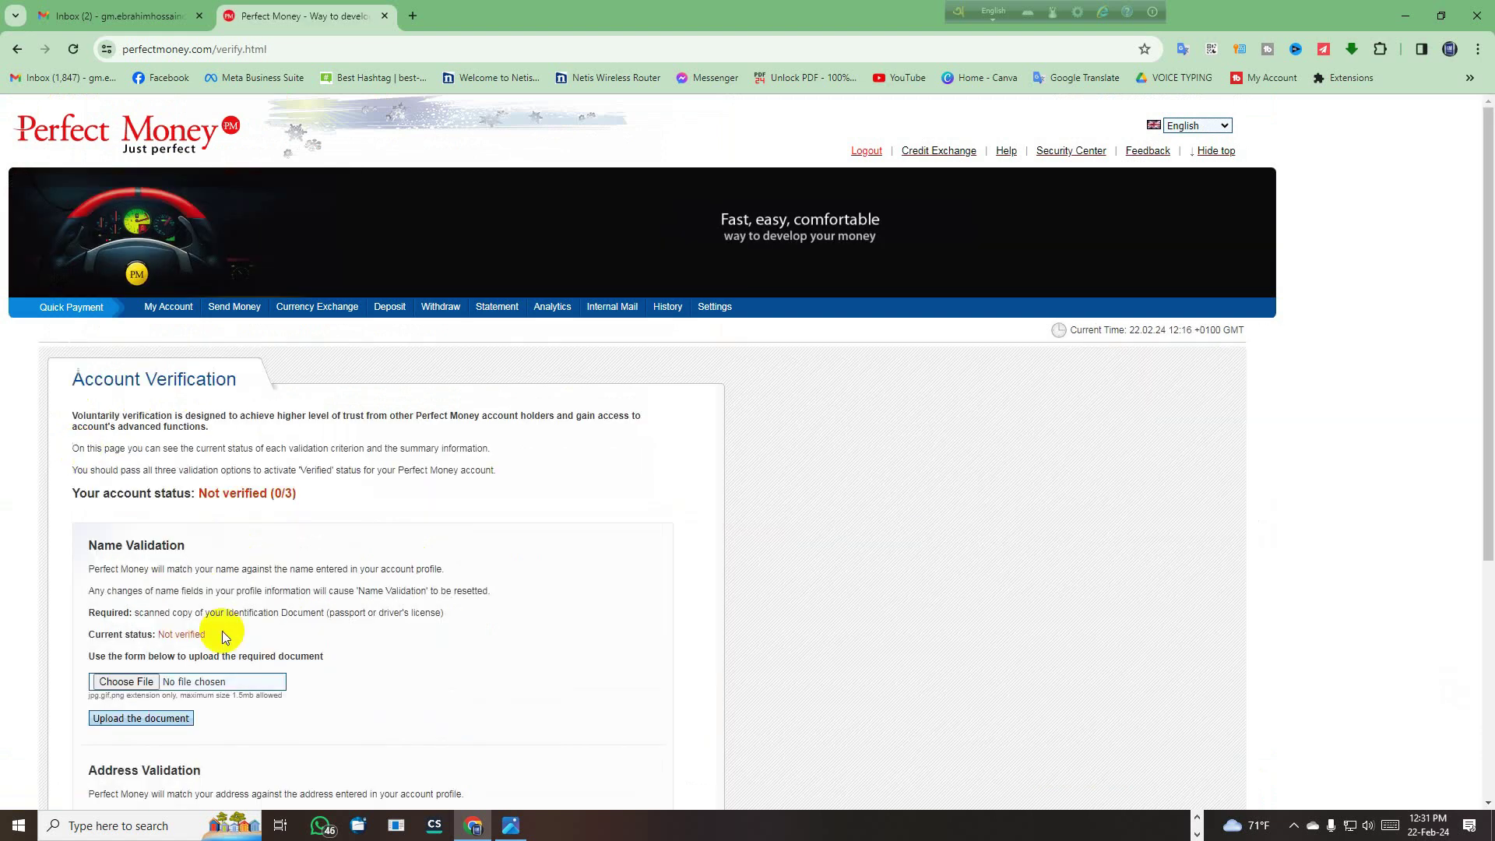
scroll(315, 634, "down", 1)
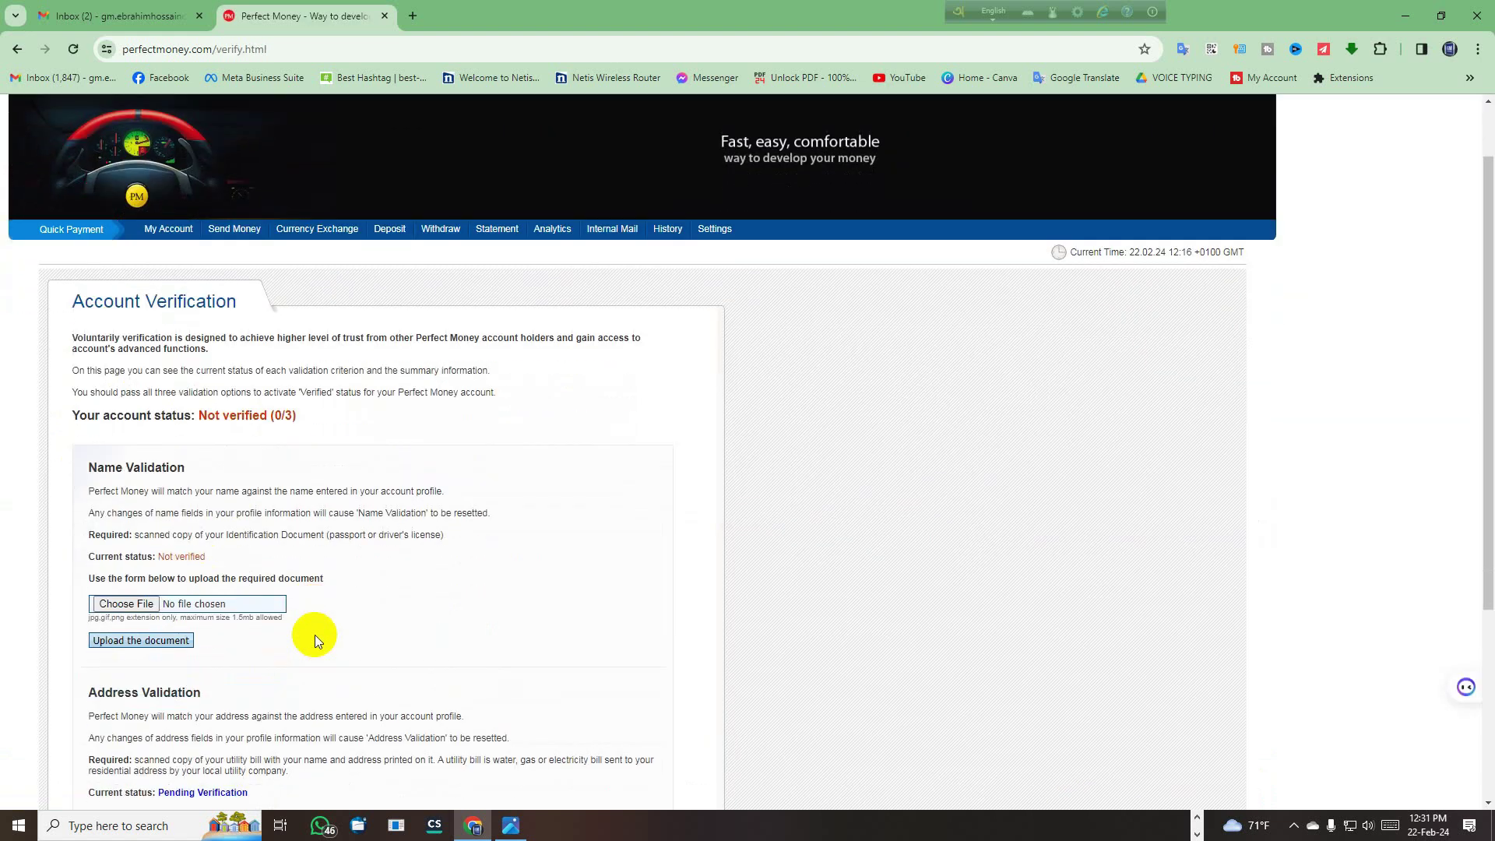
left_click(159, 232)
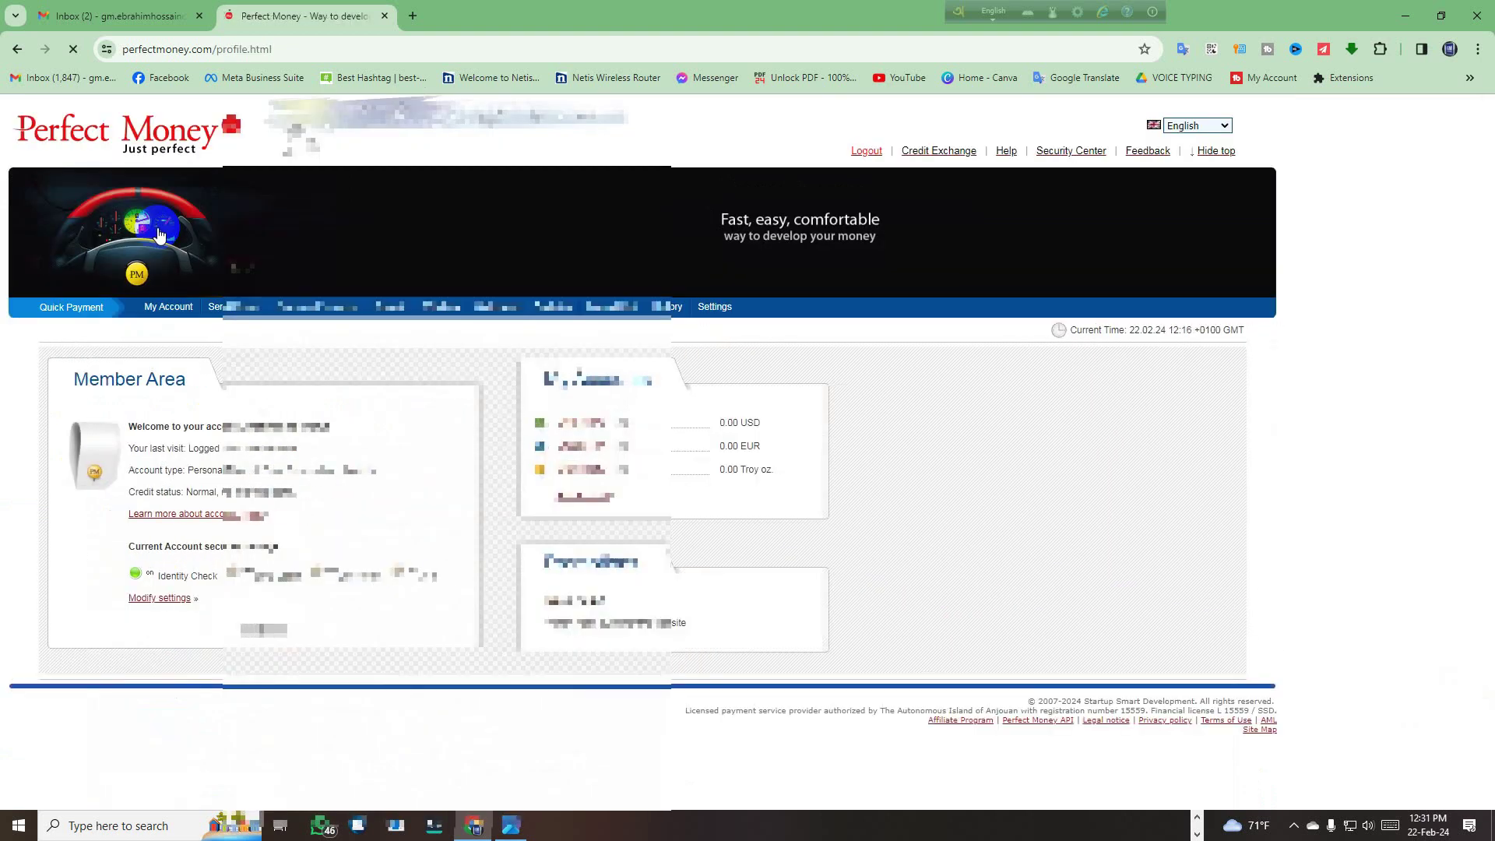
scroll(427, 427, "down", 2)
left_click(160, 458)
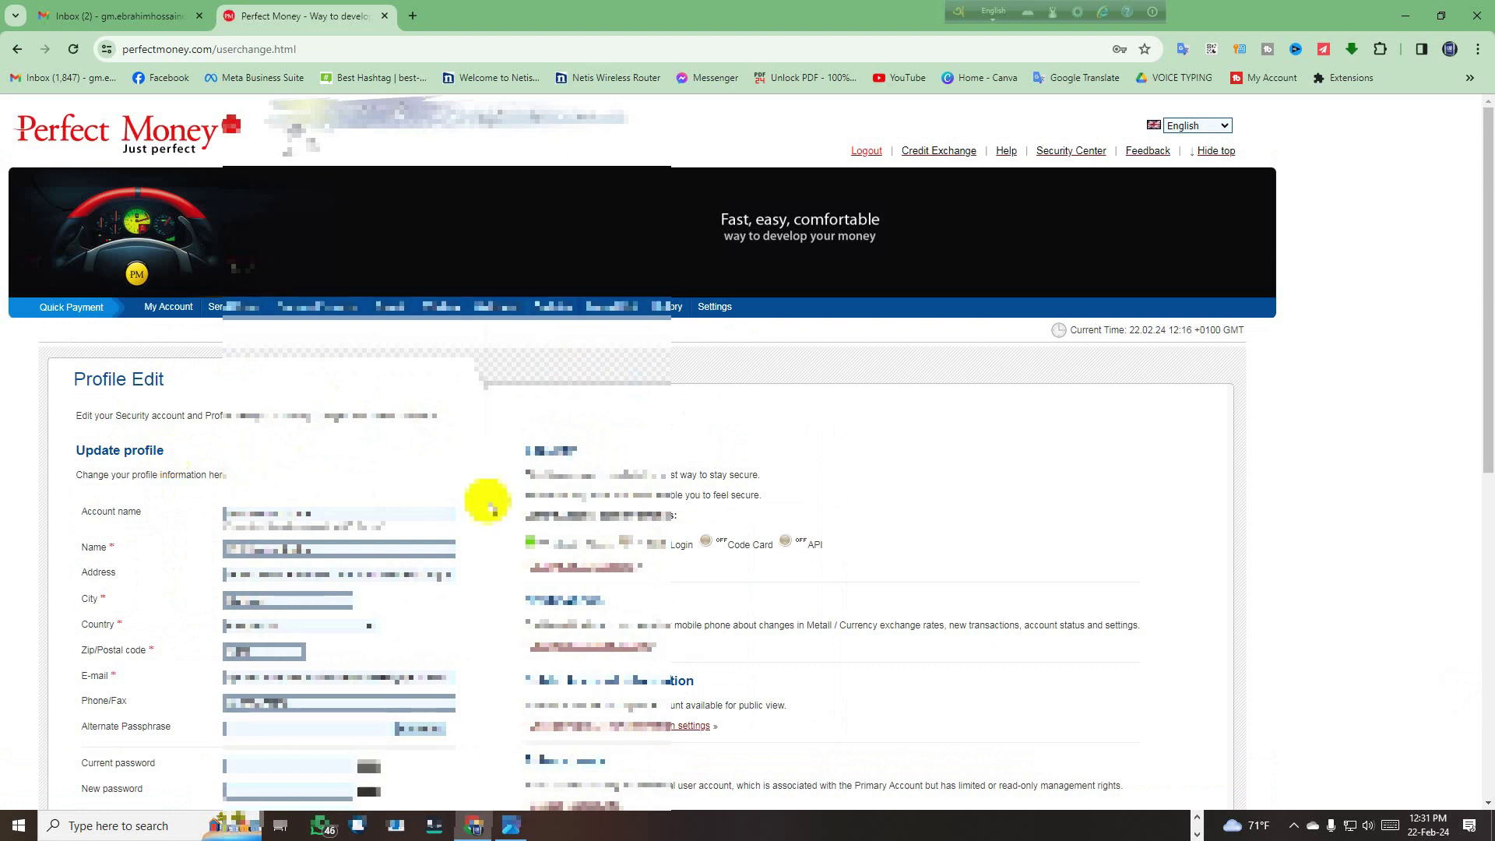
scroll(602, 510, "down", 7)
scroll(602, 510, "down", 3)
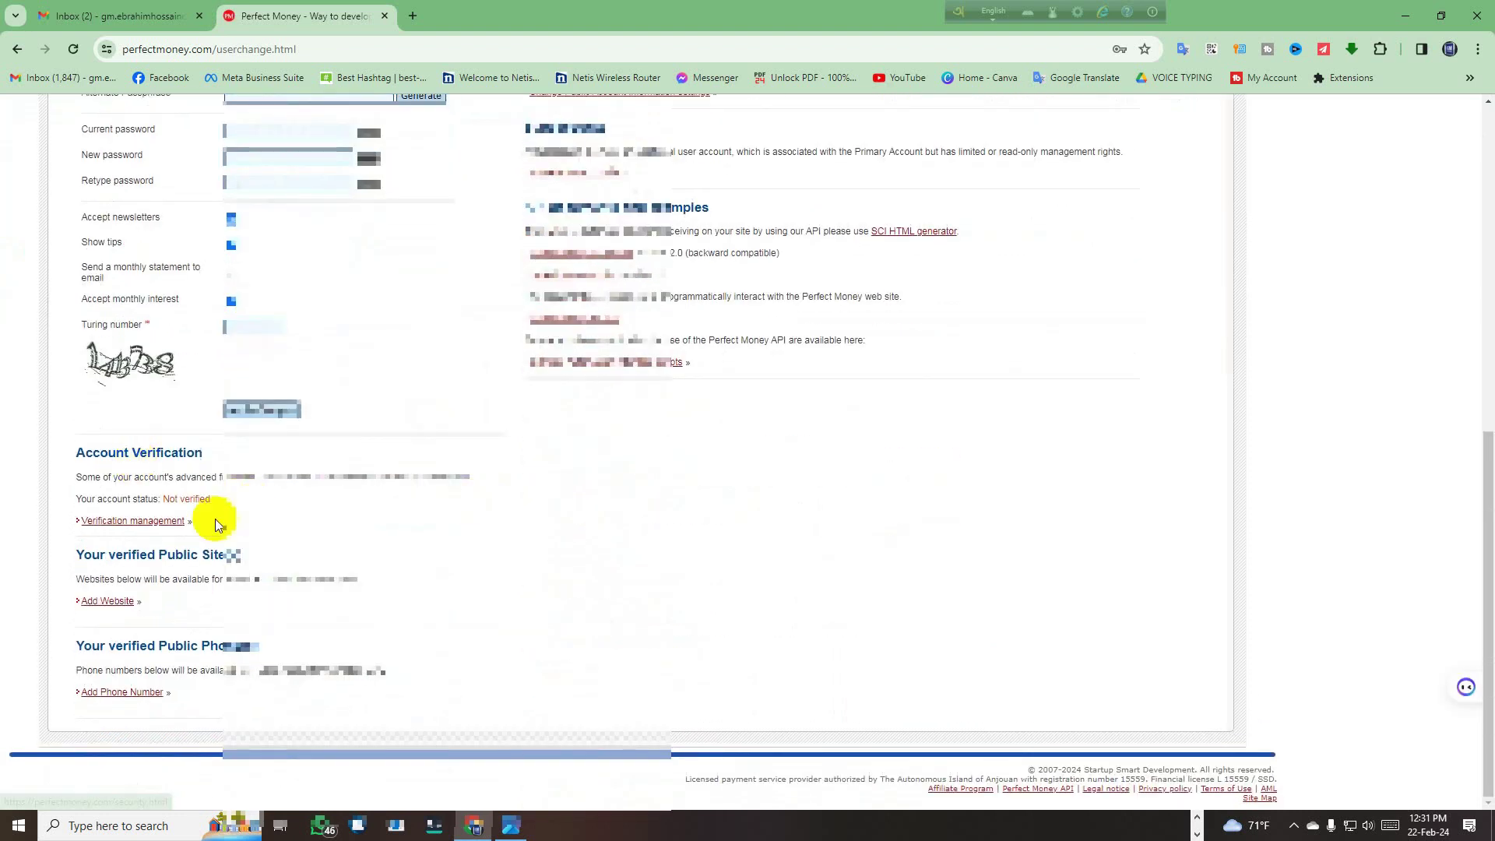
left_click(139, 525)
scroll(266, 519, "down", 3)
scroll(250, 578, "down", 1)
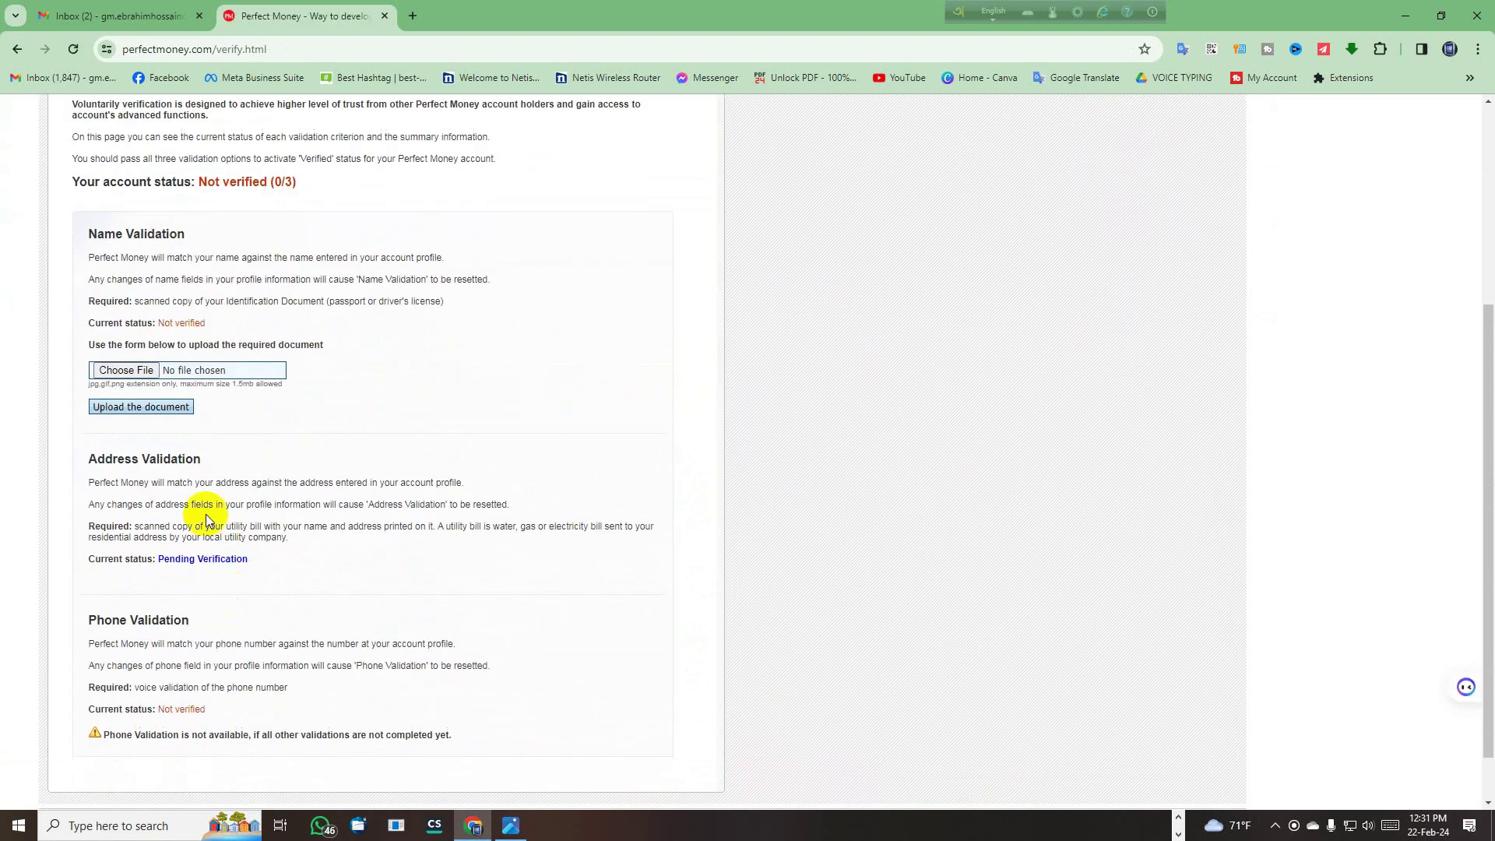
Step: Attach the identity document image to Name Validation and return to the verification page
left_click(140, 379)
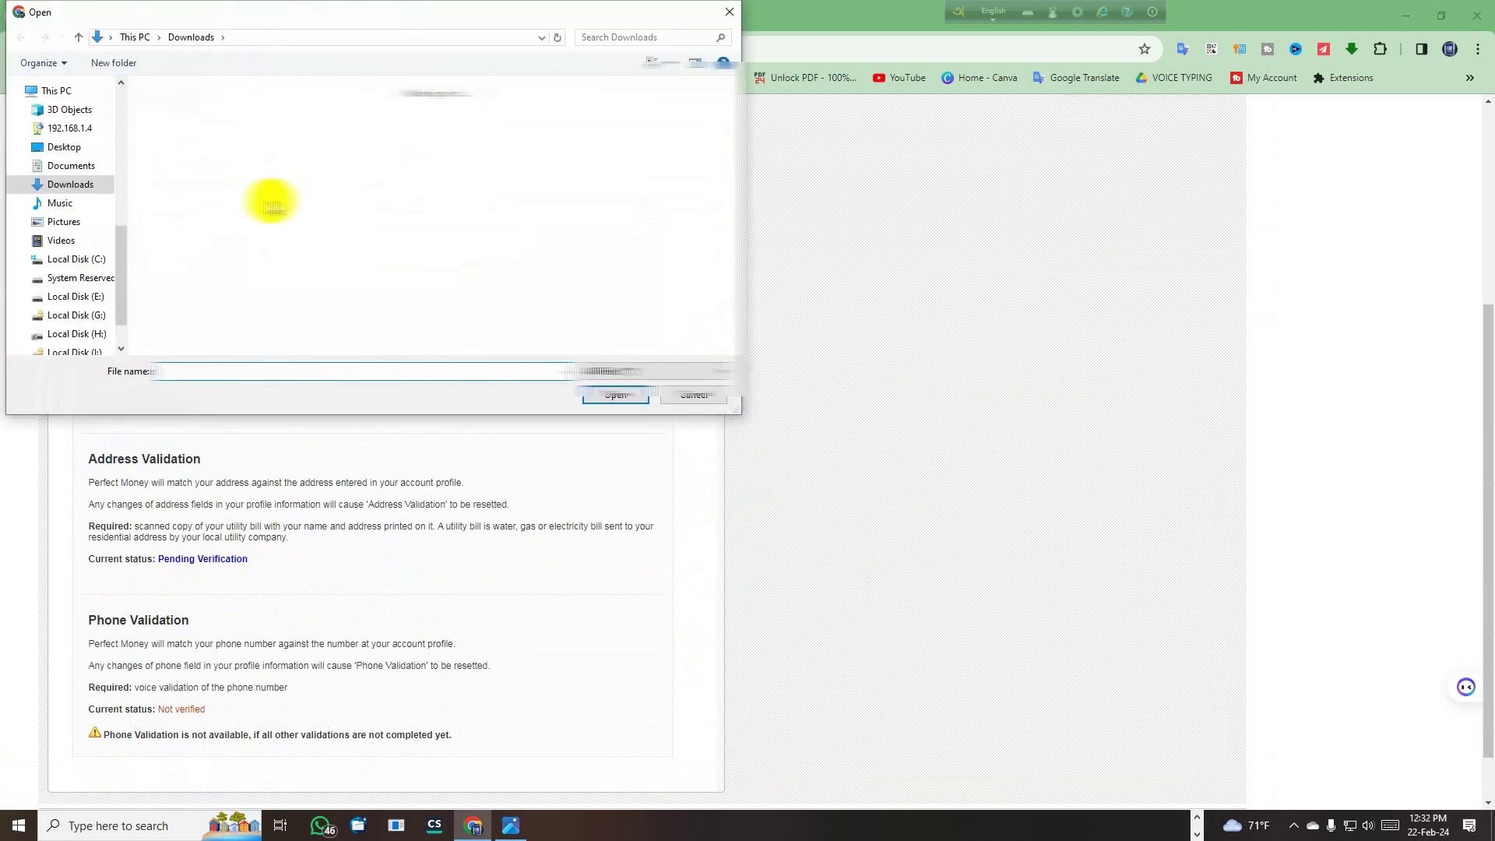
left_click(226, 156)
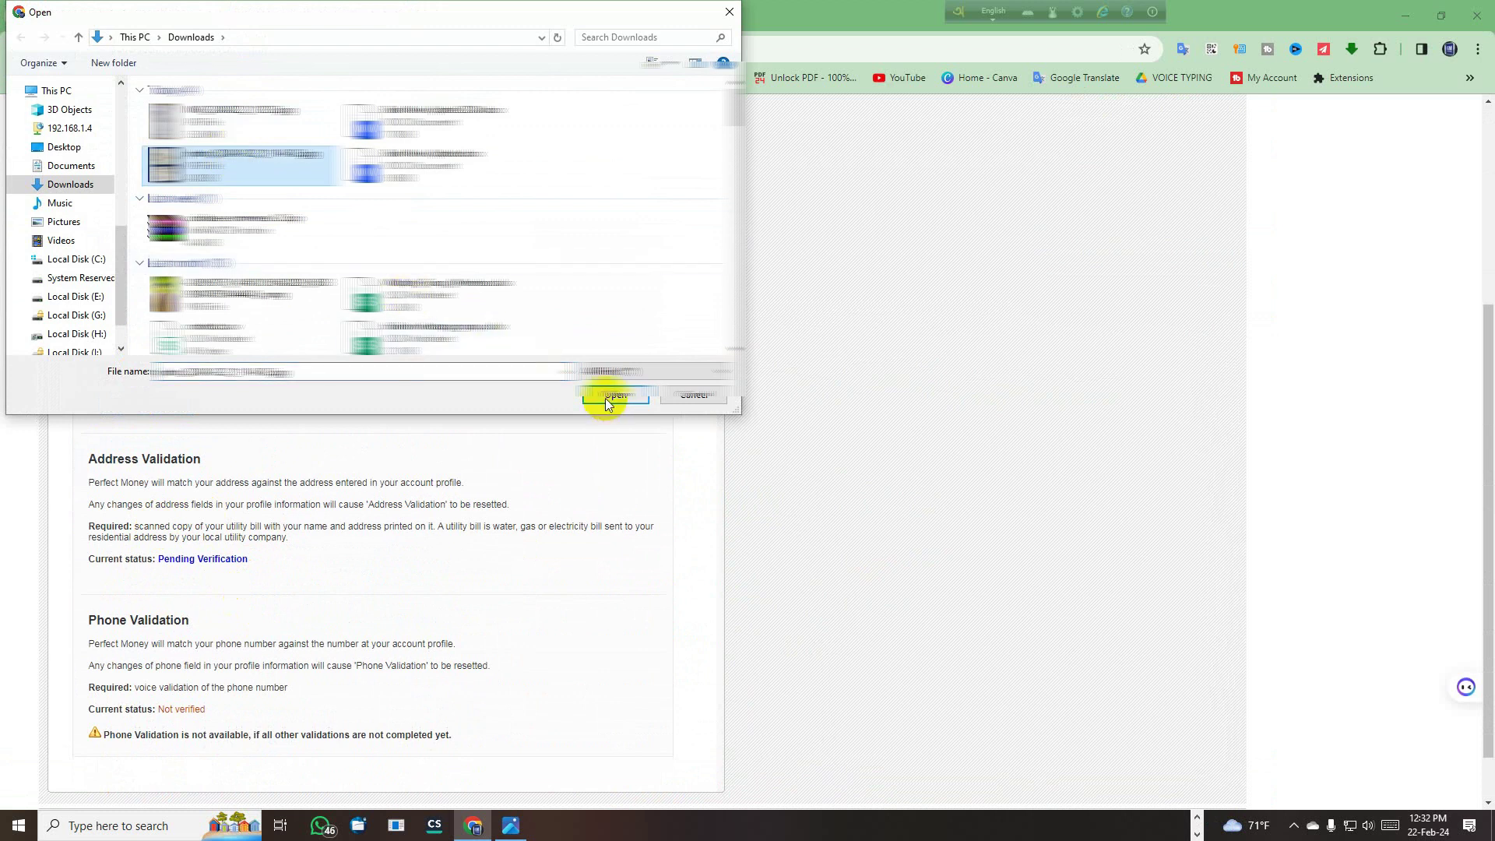
left_click(609, 397)
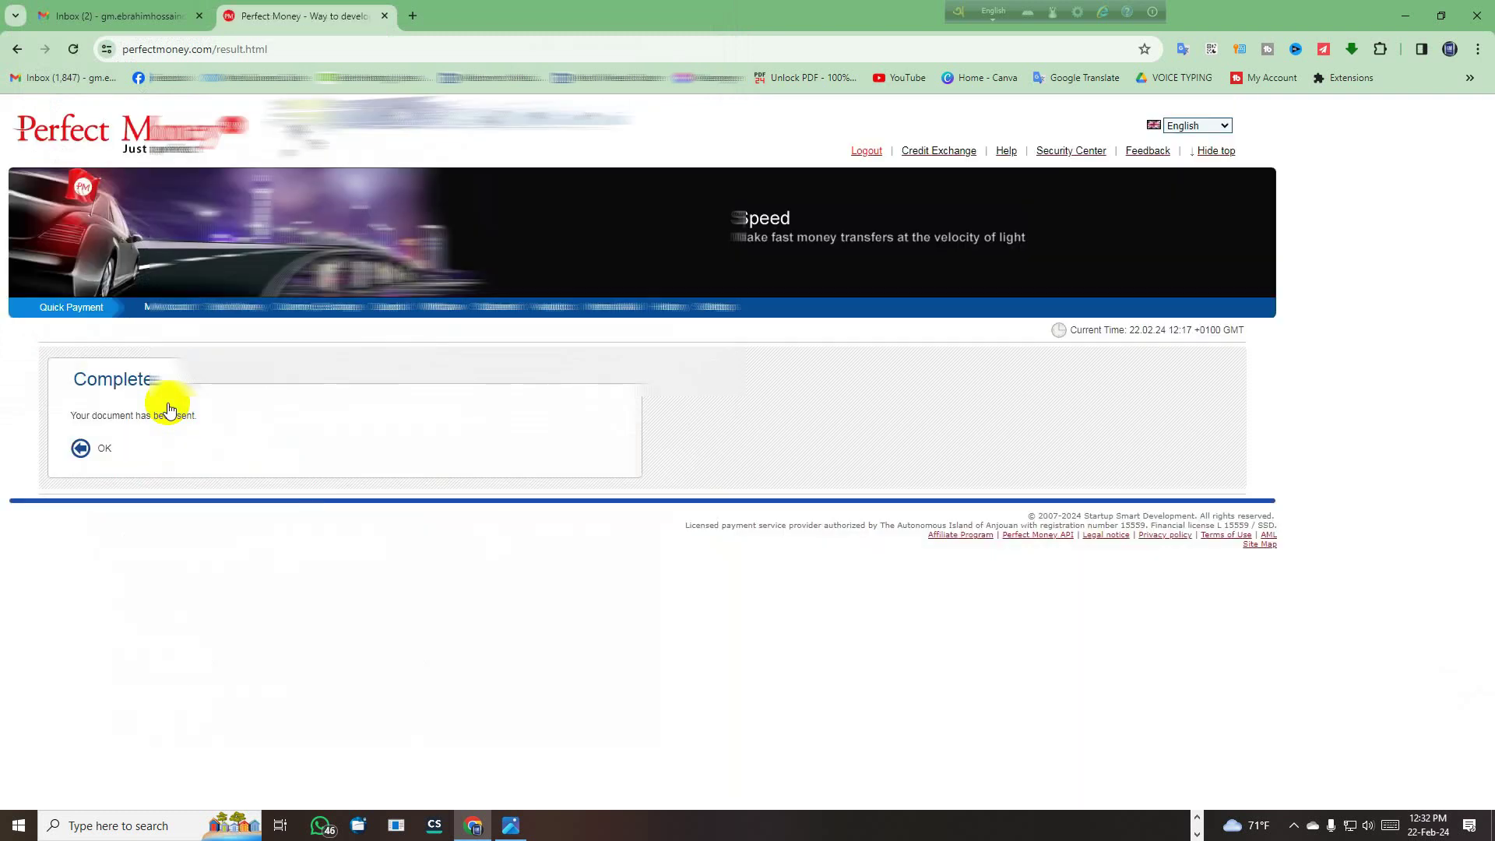
left_click(82, 451)
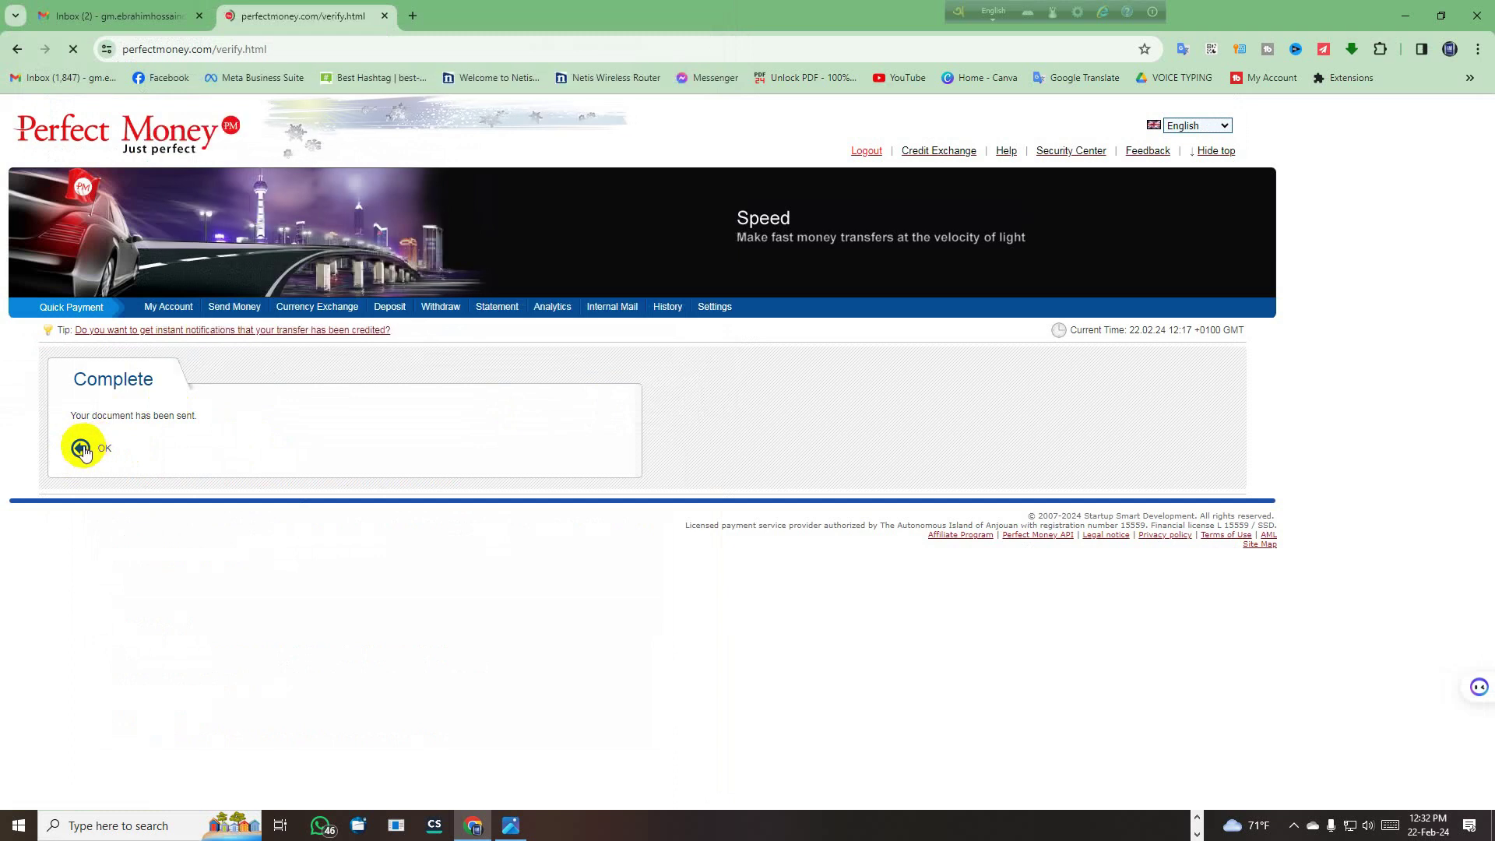
scroll(399, 511, "down", 3)
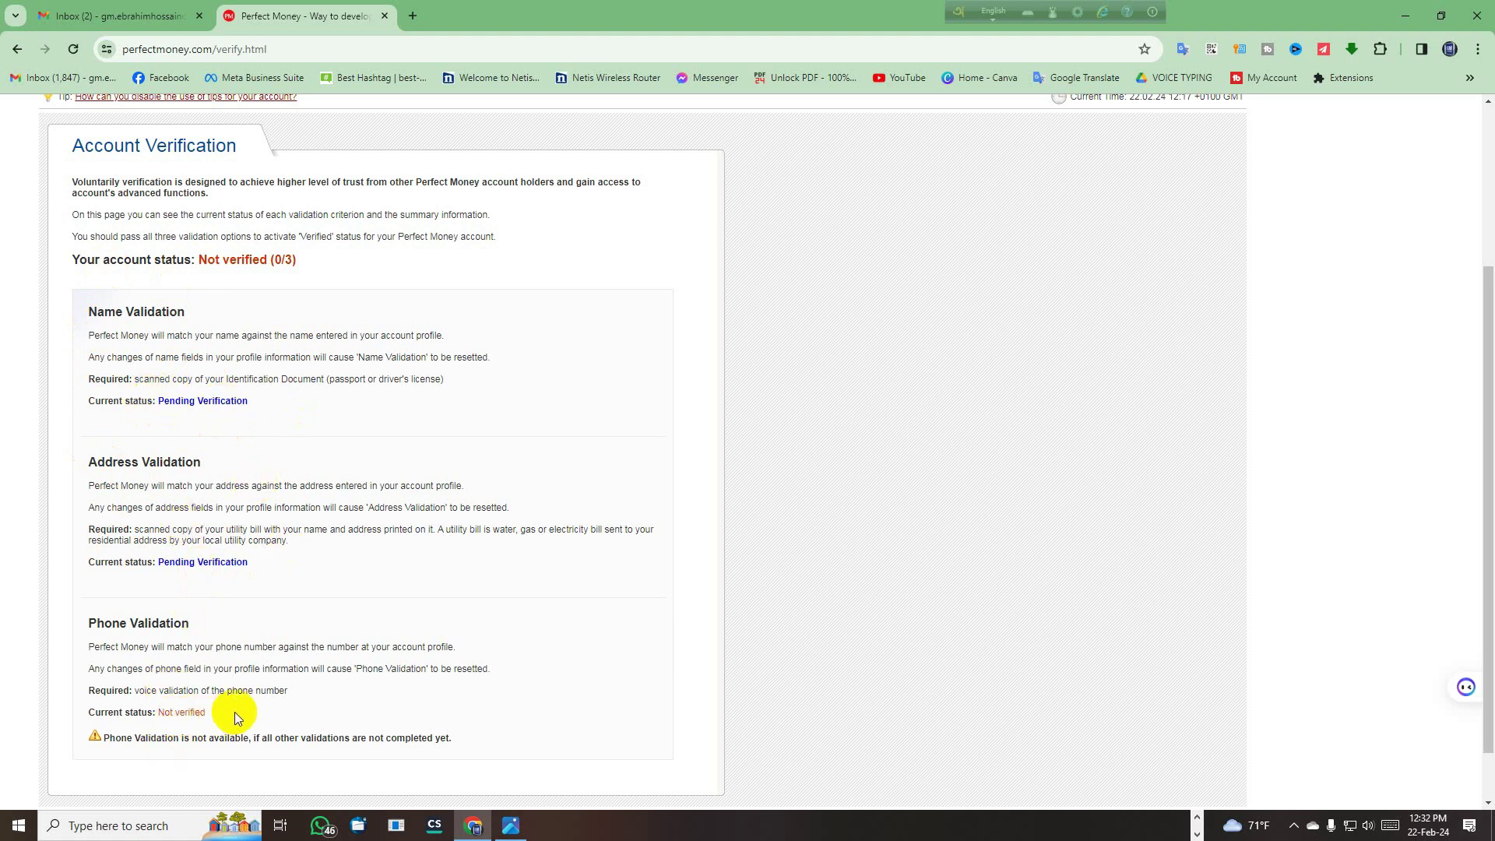
scroll(227, 709, "up", 1)
Step: Capture the full screen with Lightshot, outlining the Not verified (0/3) status in red
left_click(1294, 825)
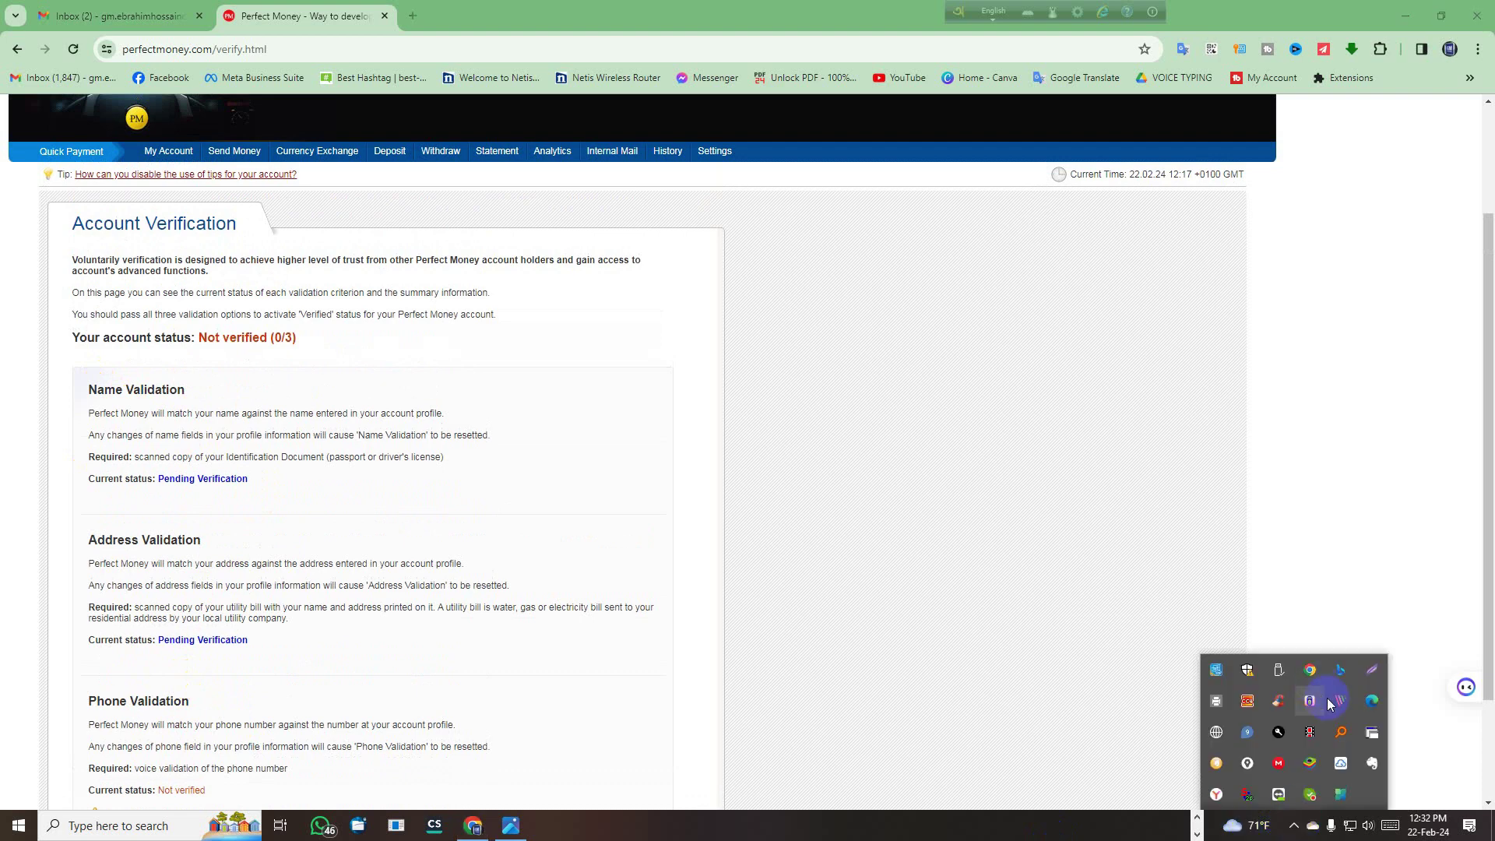
left_click(1365, 672)
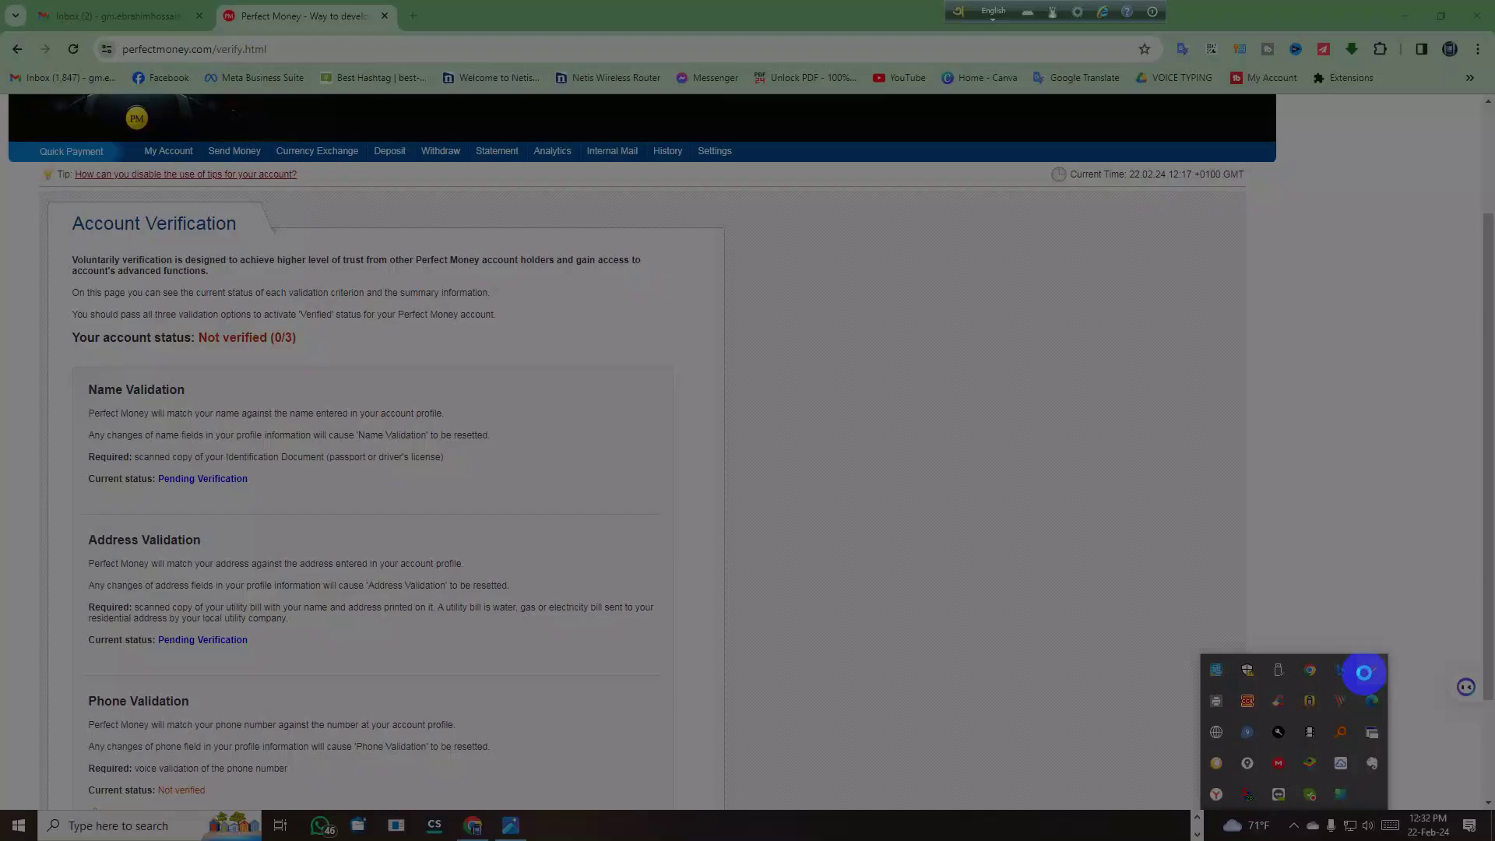
right_click(1153, 573)
left_click(1194, 644)
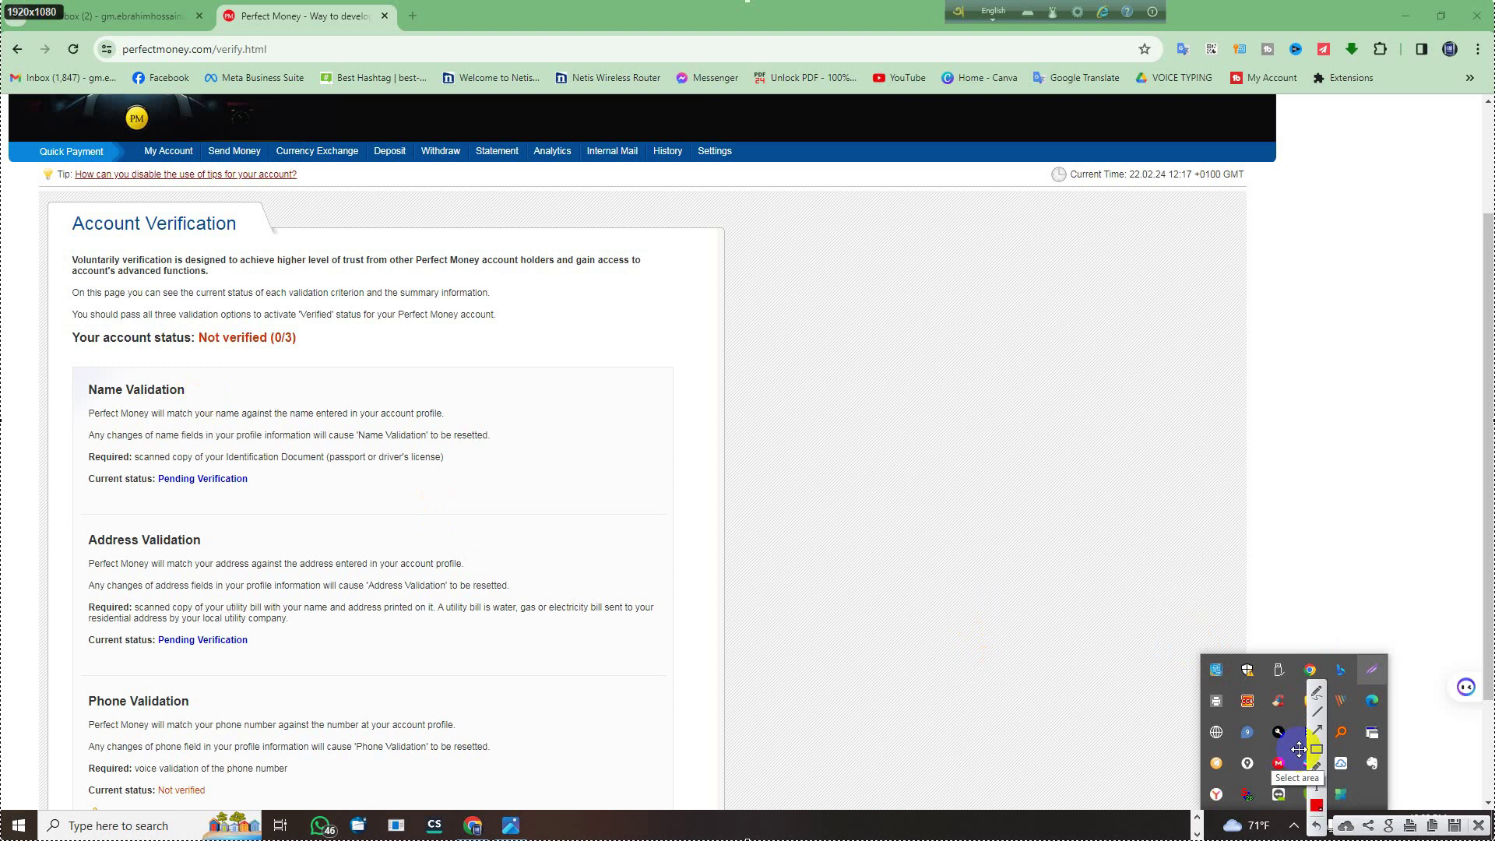
mouse_move(59, 319)
left_mouse_down()
mouse_move(265, 369)
mouse_move(331, 362)
left_mouse_up()
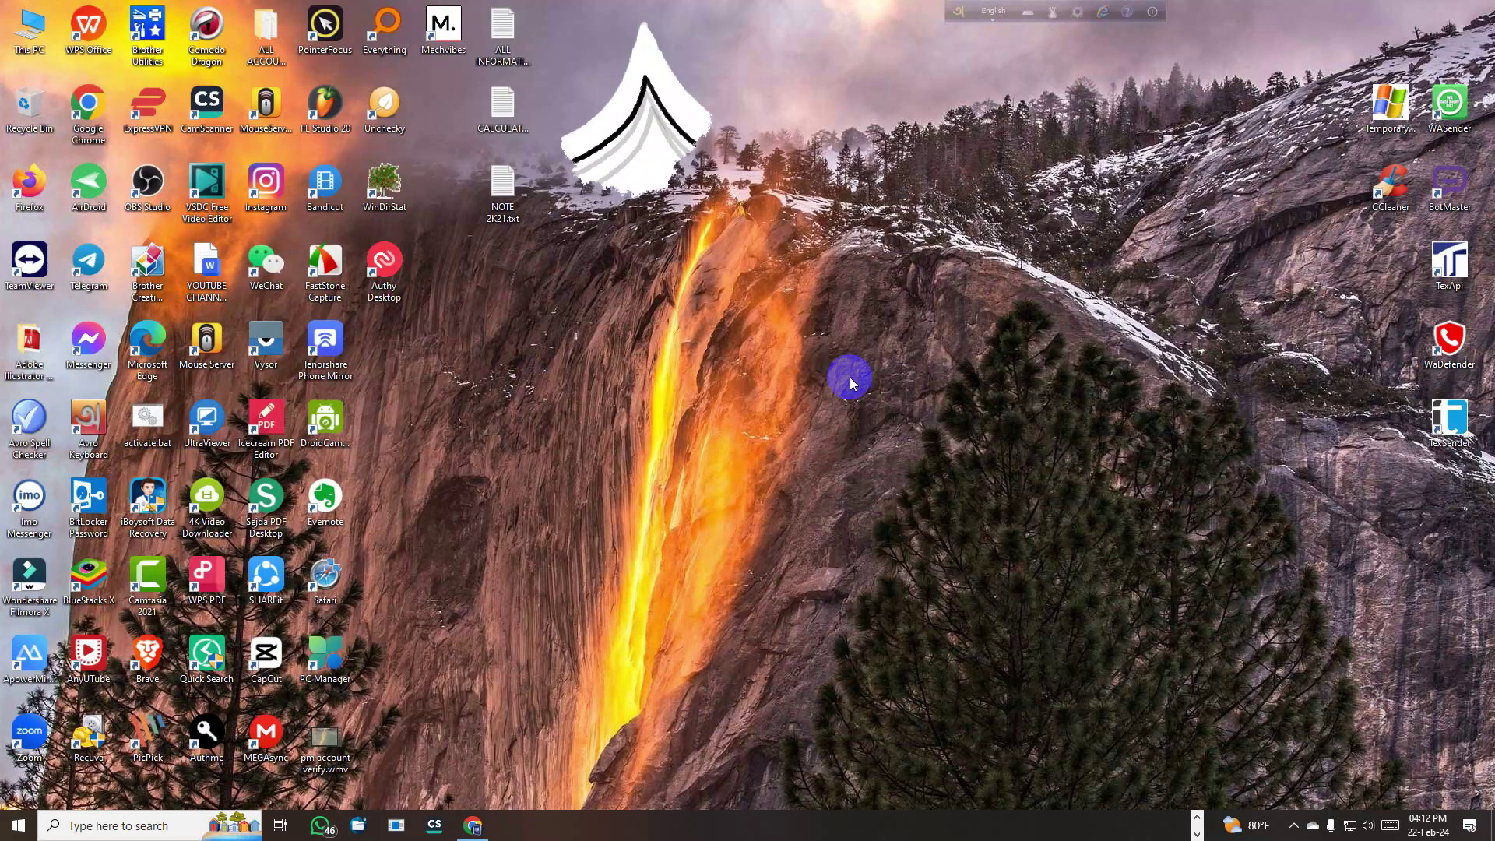
Step: Restore the Chrome window showing the Gmail inbox from the taskbar
left_click(477, 824)
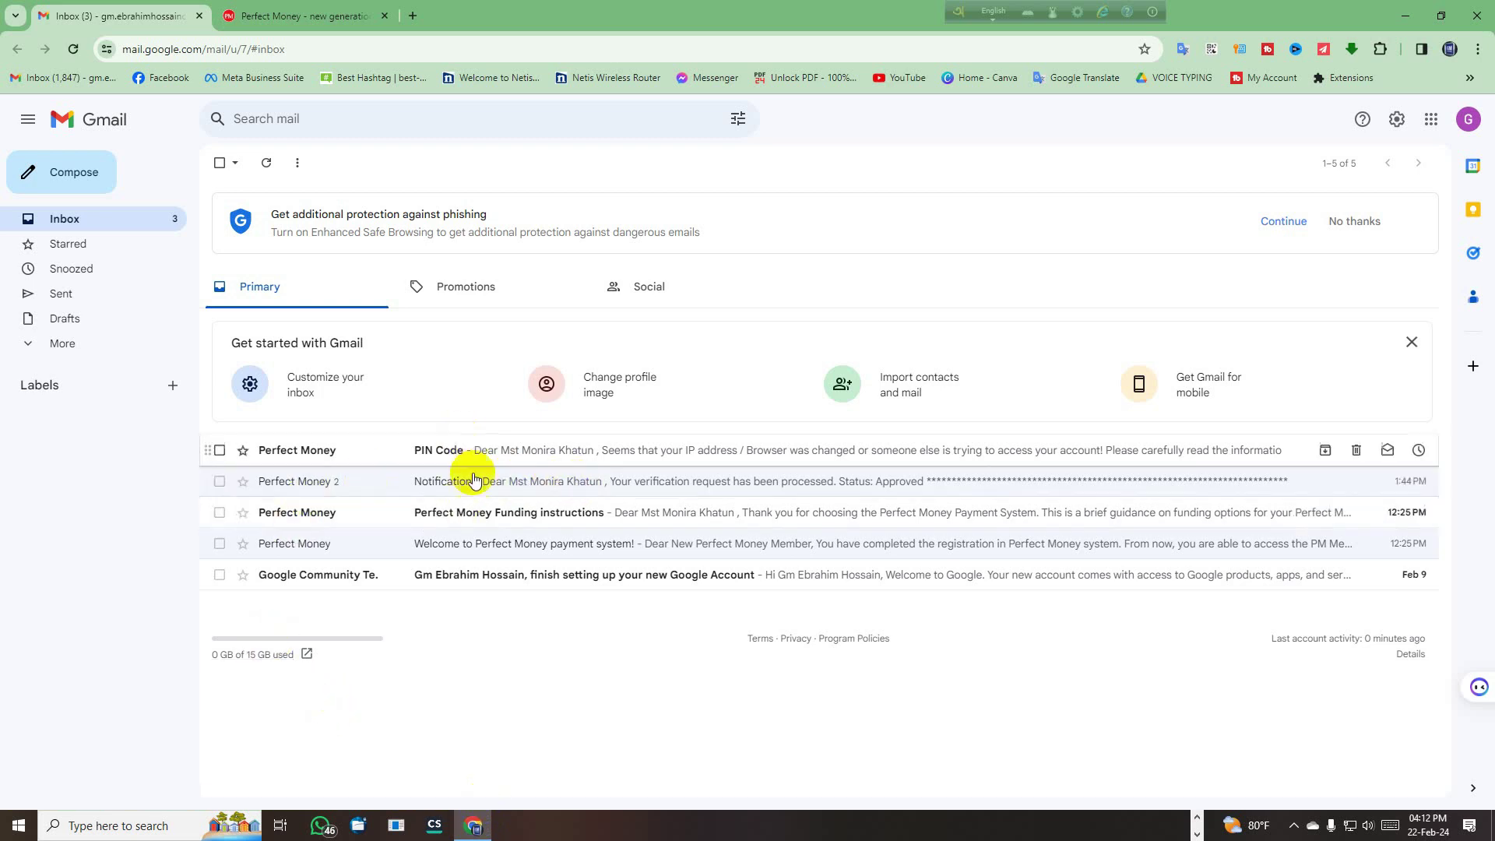
Step: Read the Perfect Money Notification (Status: Approved), delete one thread message, and return to Perfect Money
left_click(579, 484)
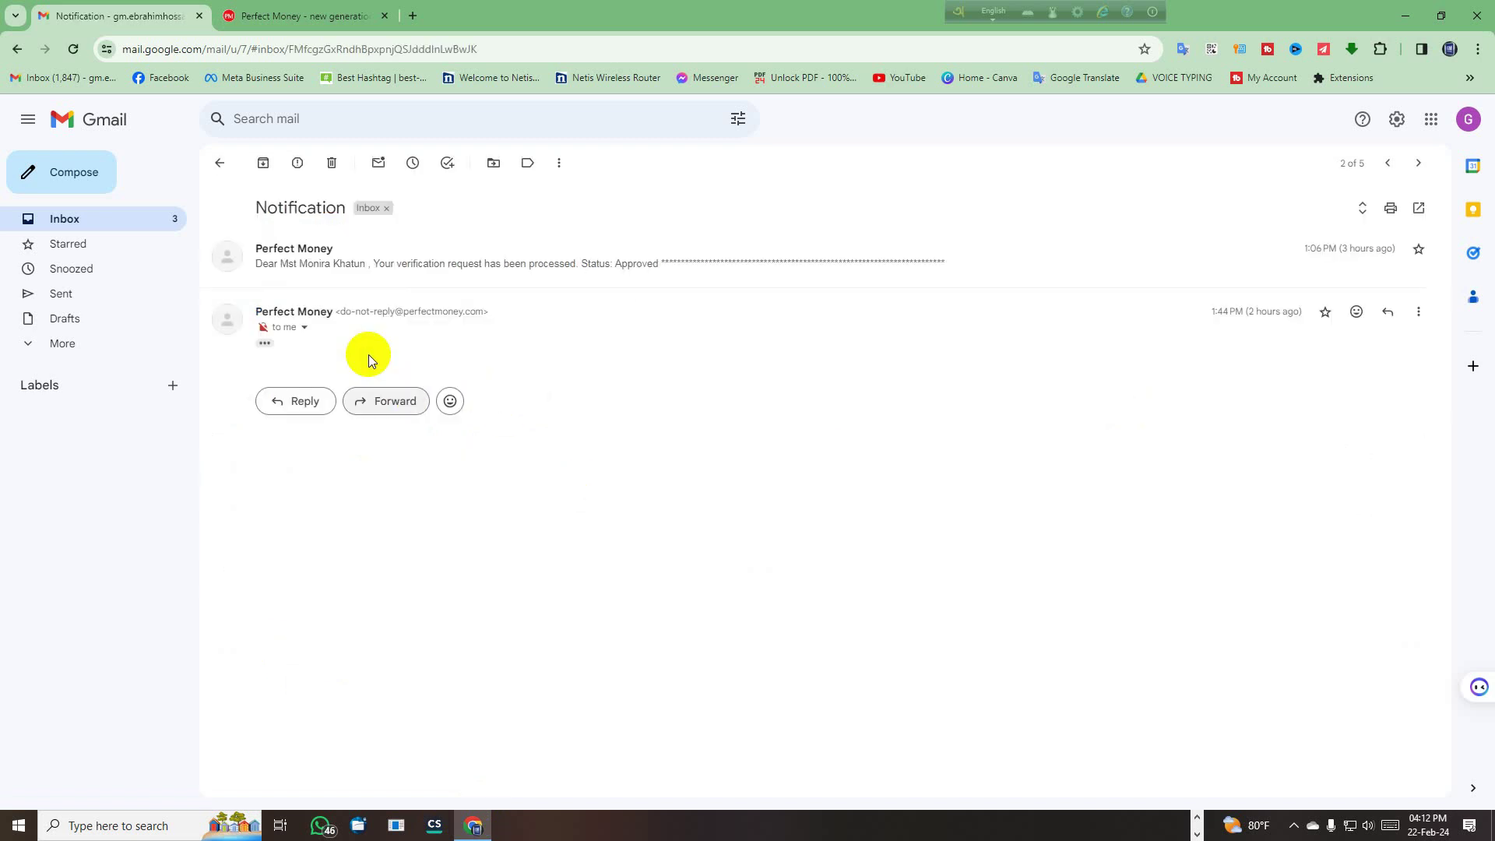
left_click(310, 264)
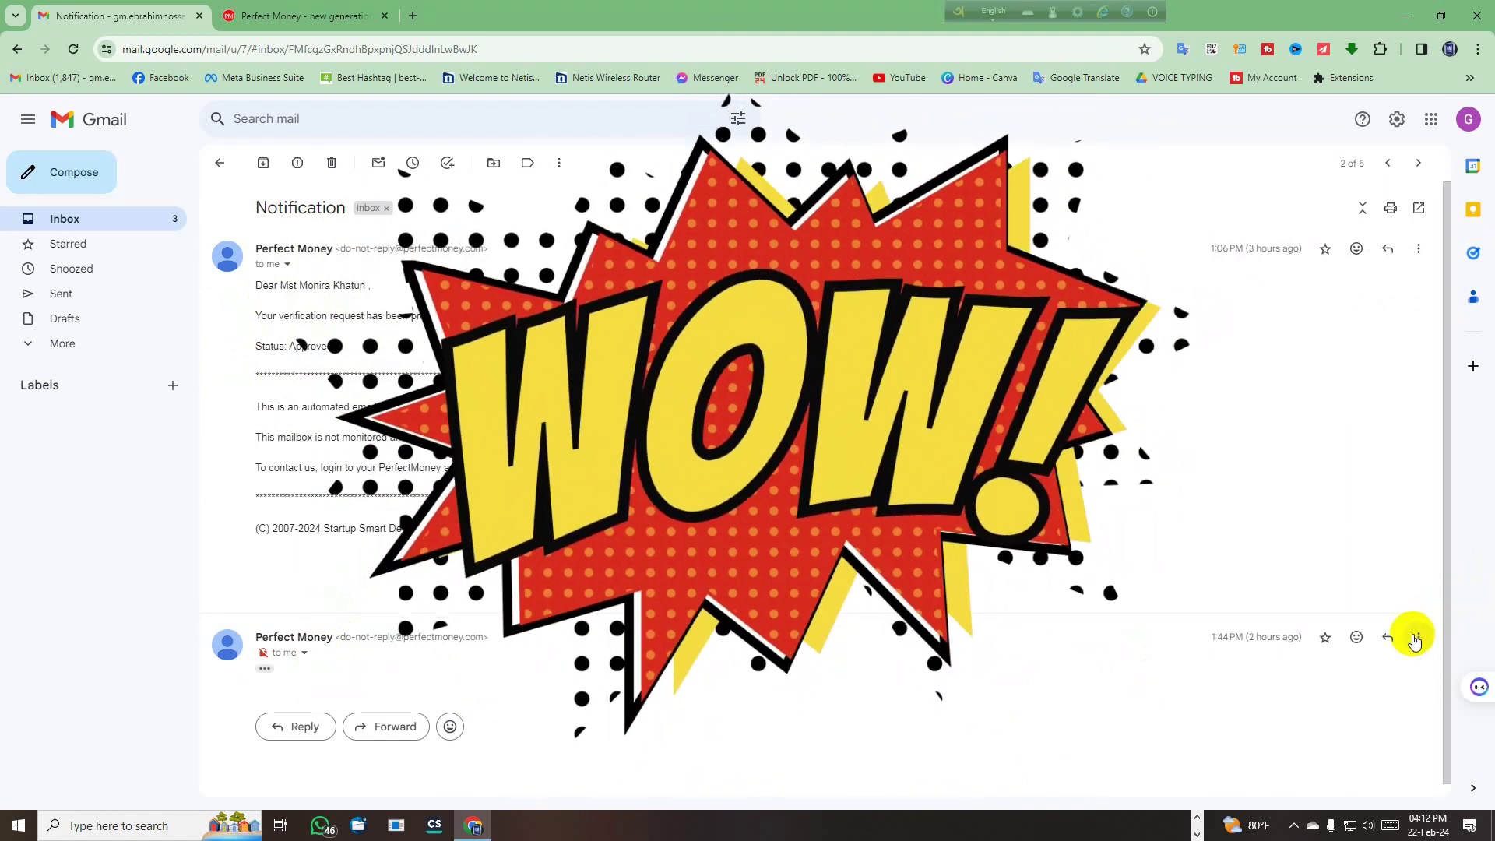
left_click(1419, 637)
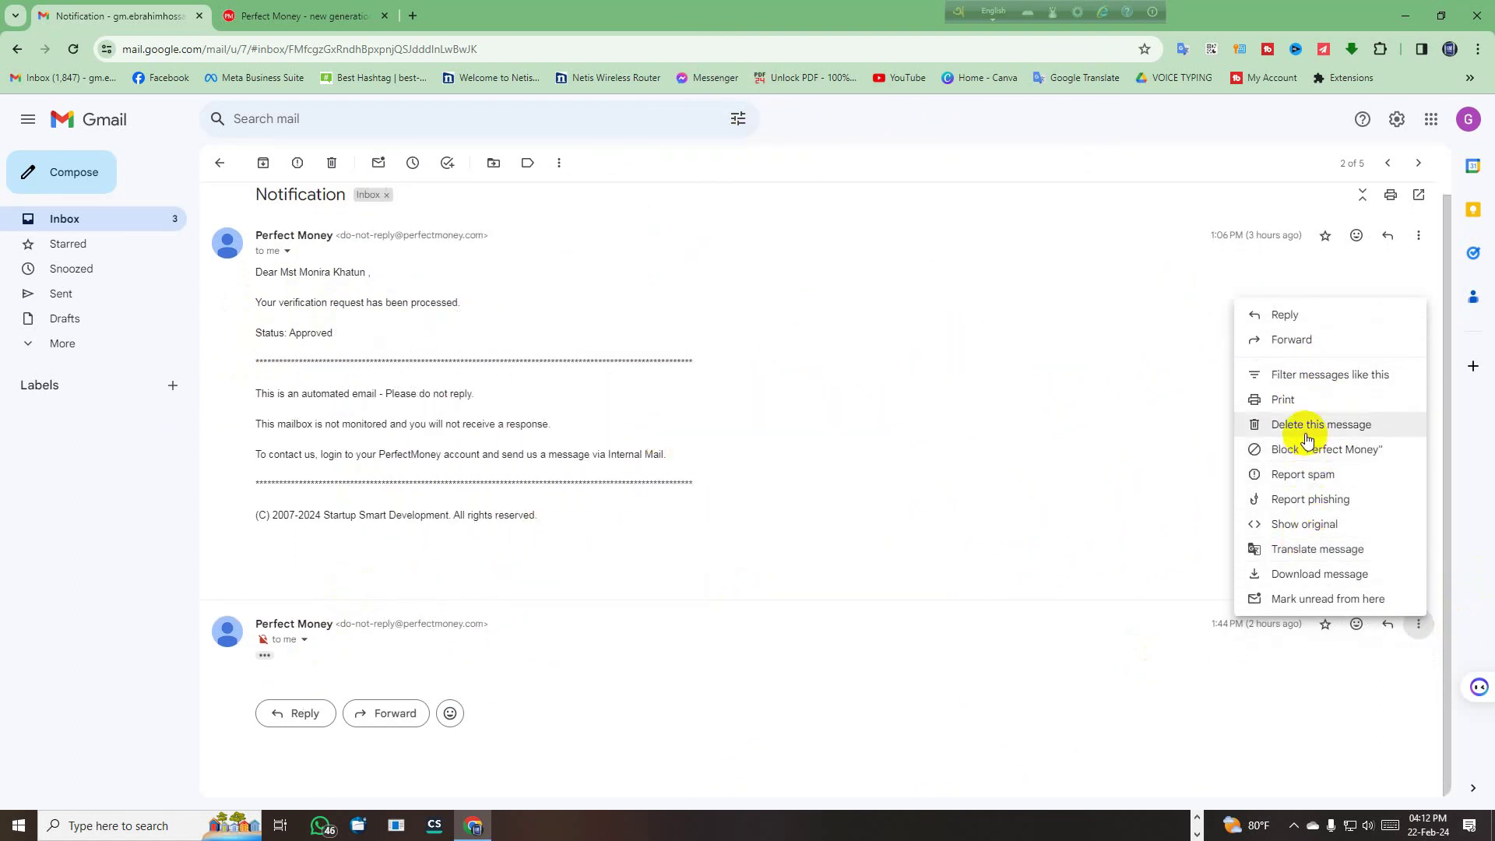
left_click(1307, 427)
left_click(272, 18)
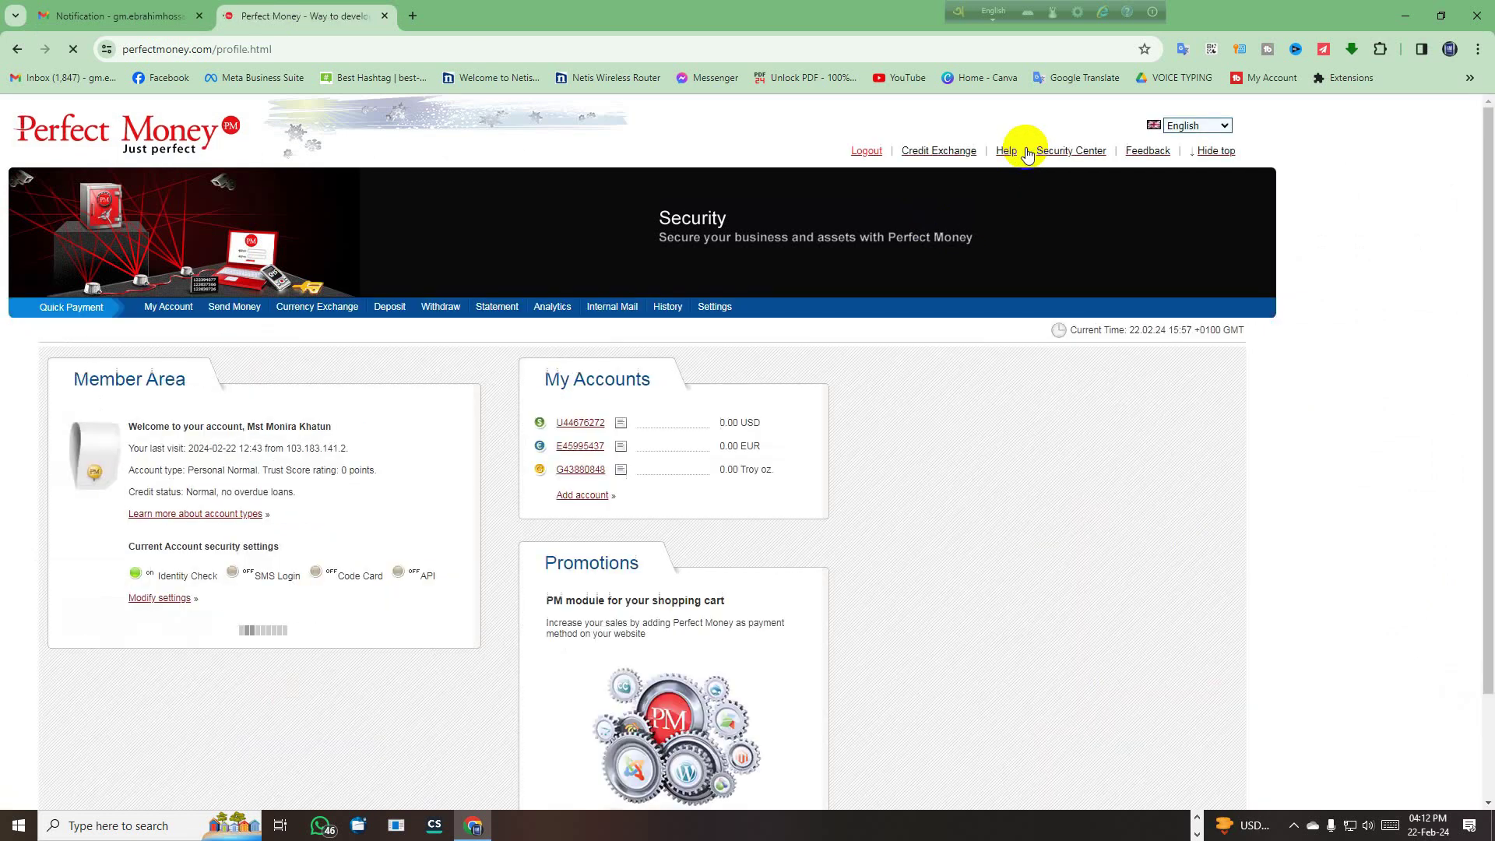
Step: Log out of Perfect Money and make a first attempt at the login form
left_click(869, 154)
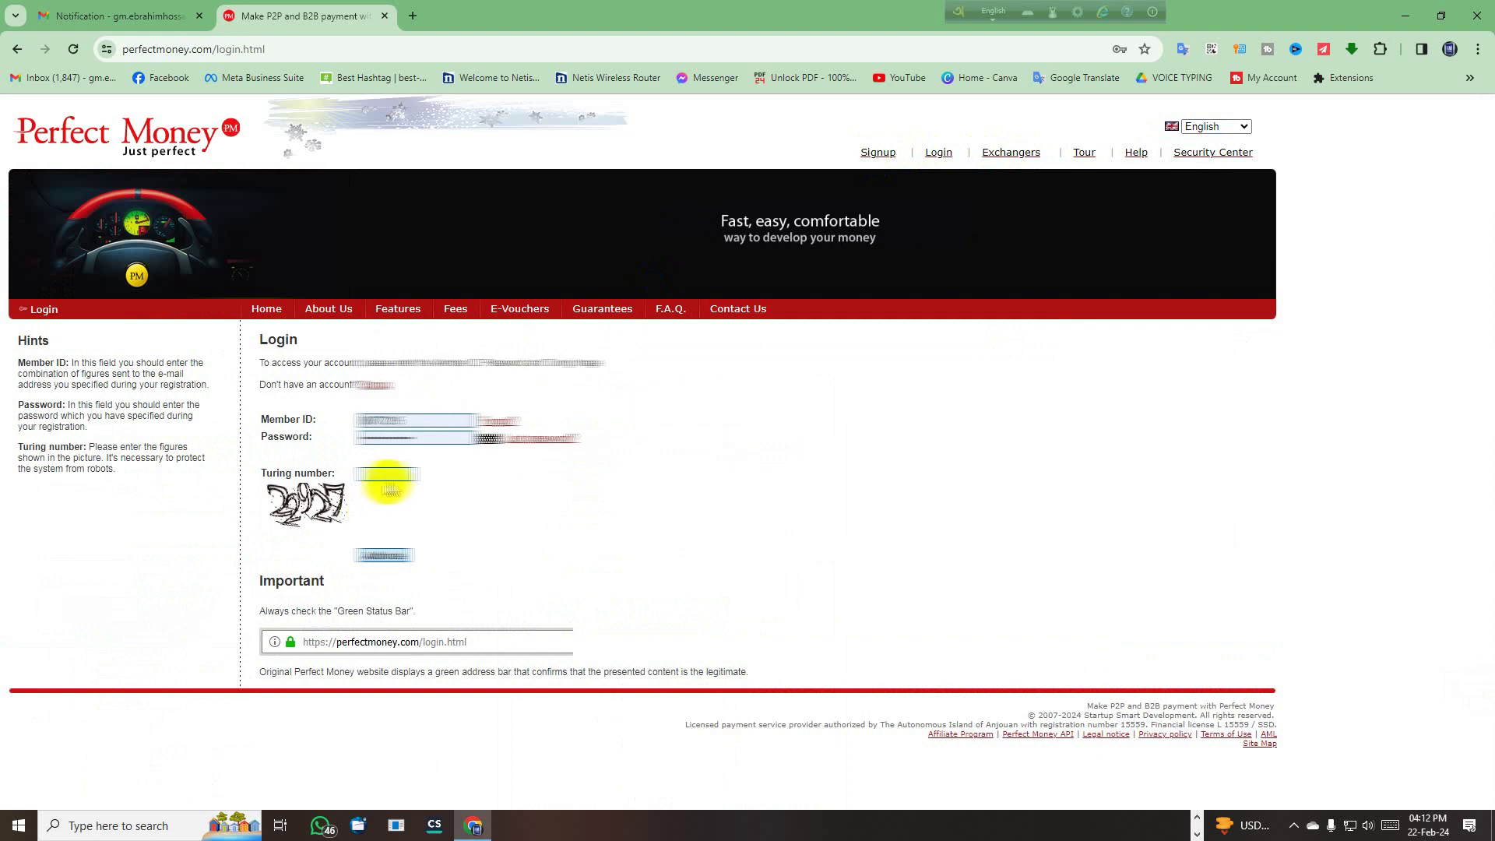
left_click(387, 473)
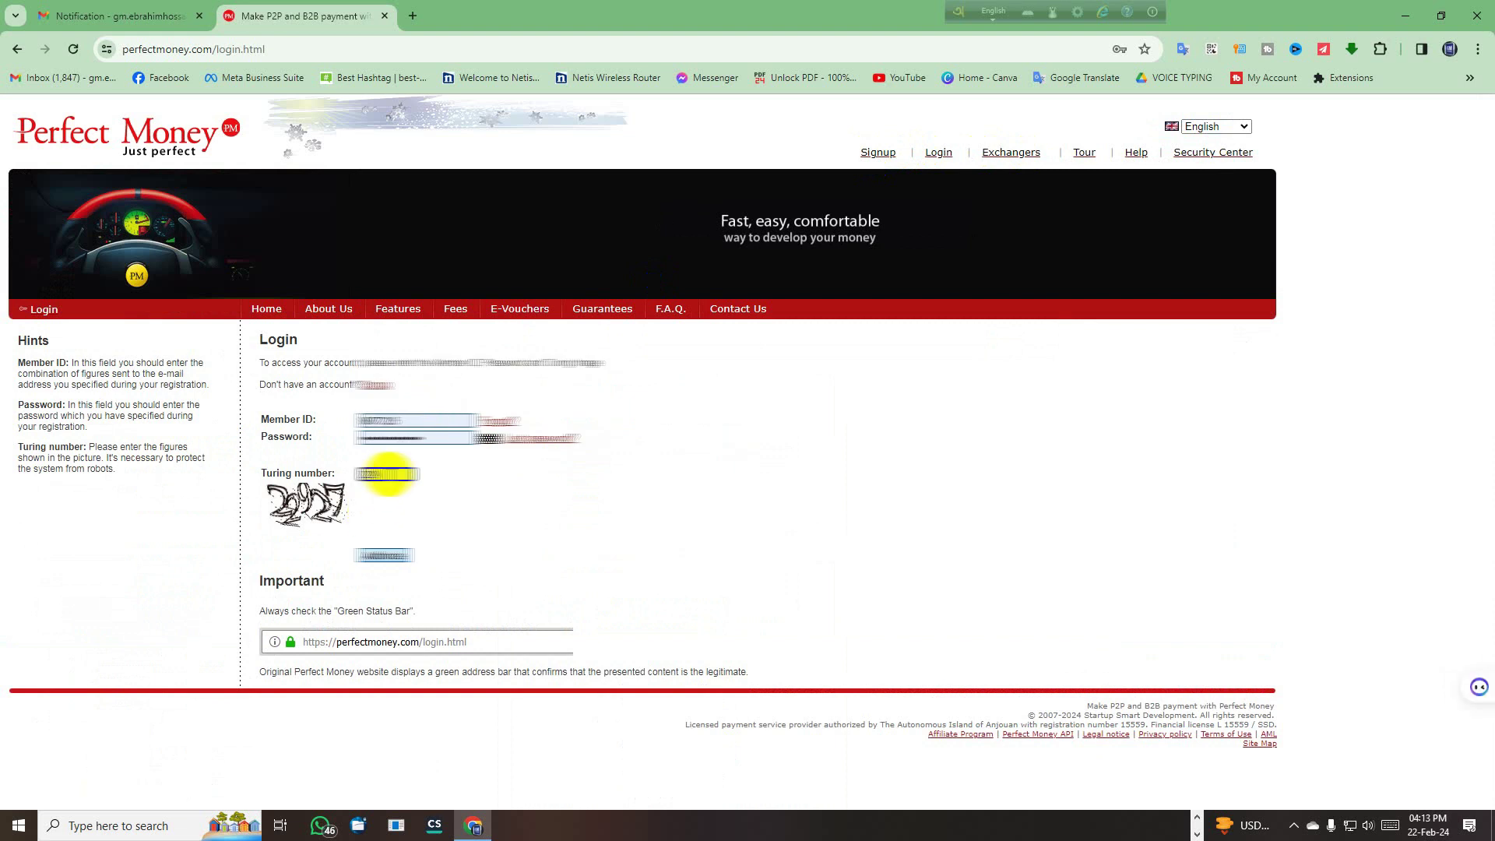
left_click(385, 557)
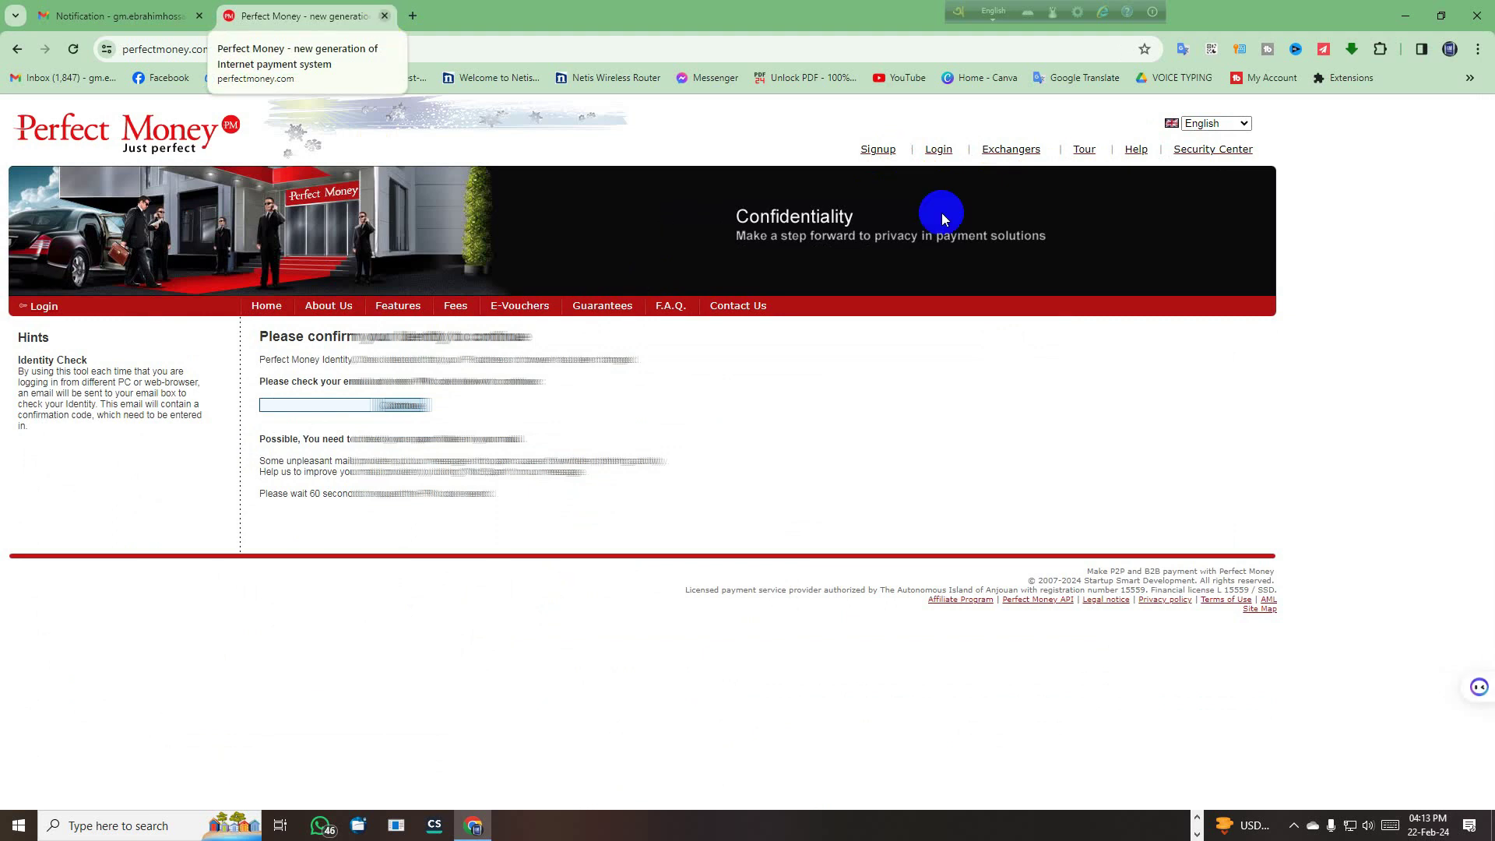
left_click(879, 150)
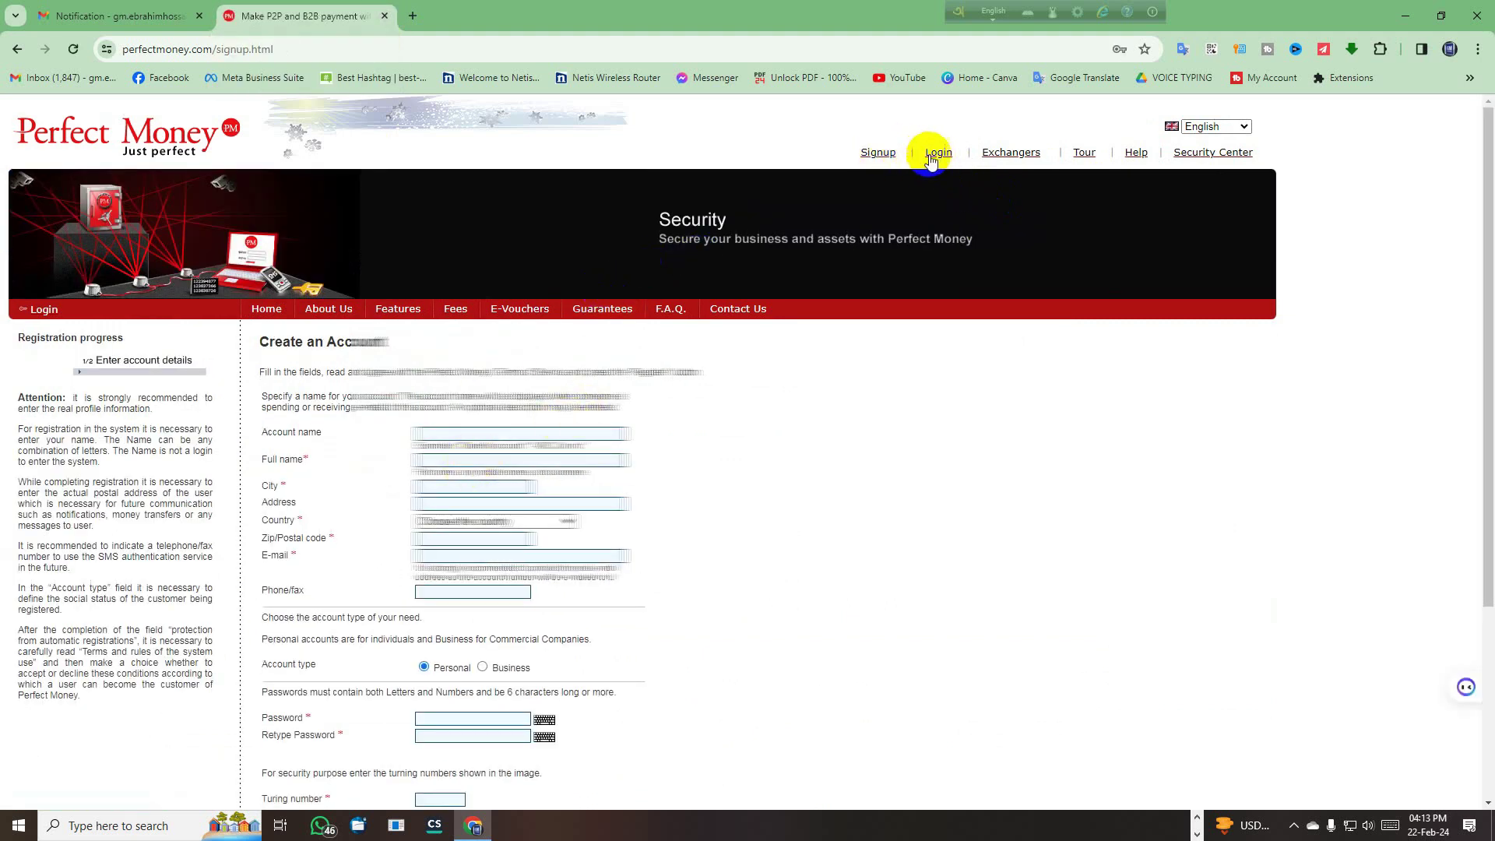
left_click(934, 154)
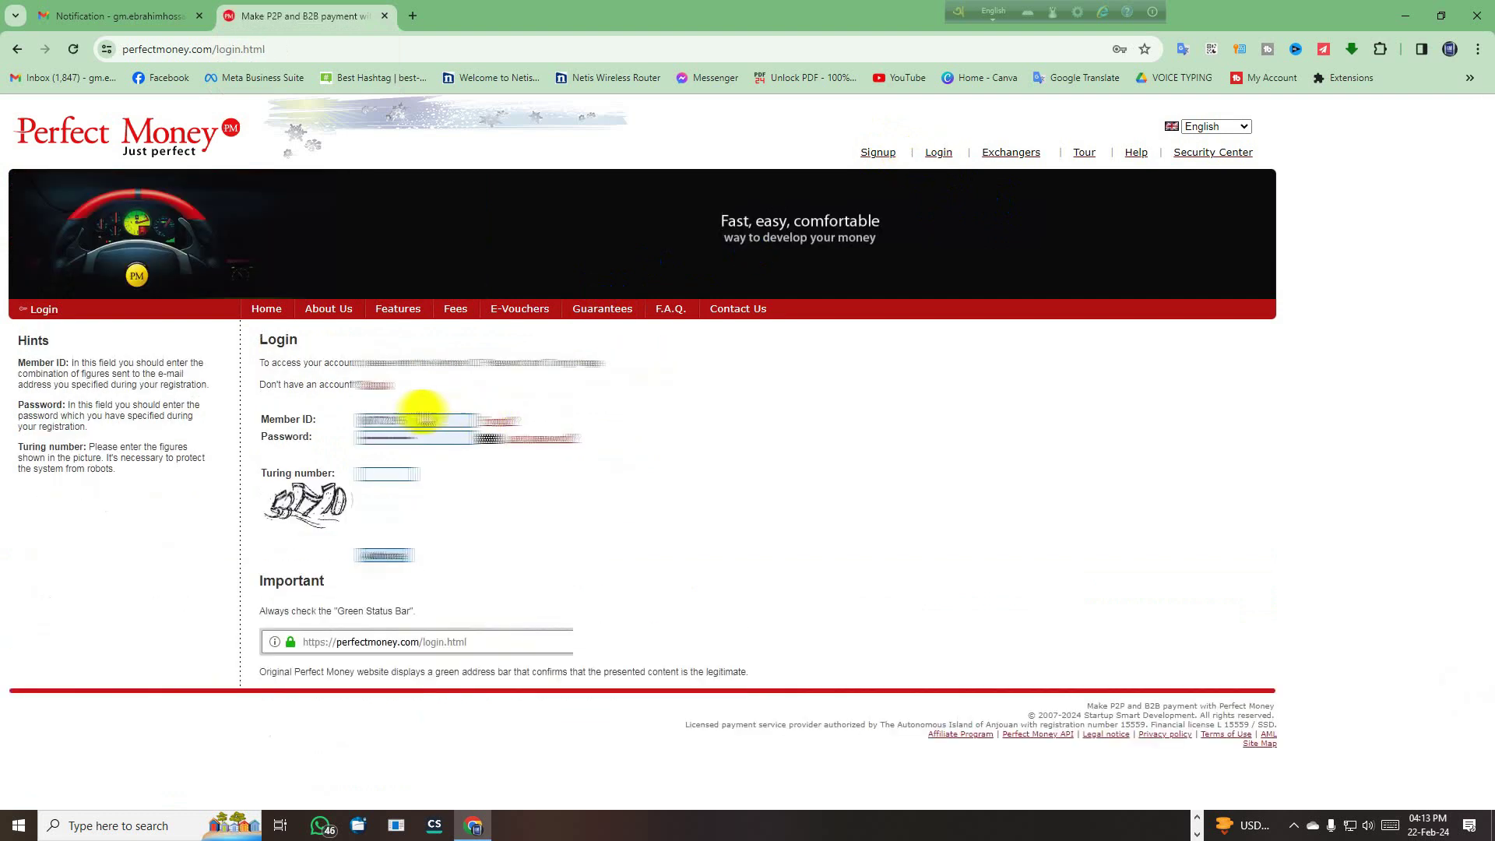
Step: Log in using Chrome's saved Member ID and password plus the Turing number
left_click(421, 417)
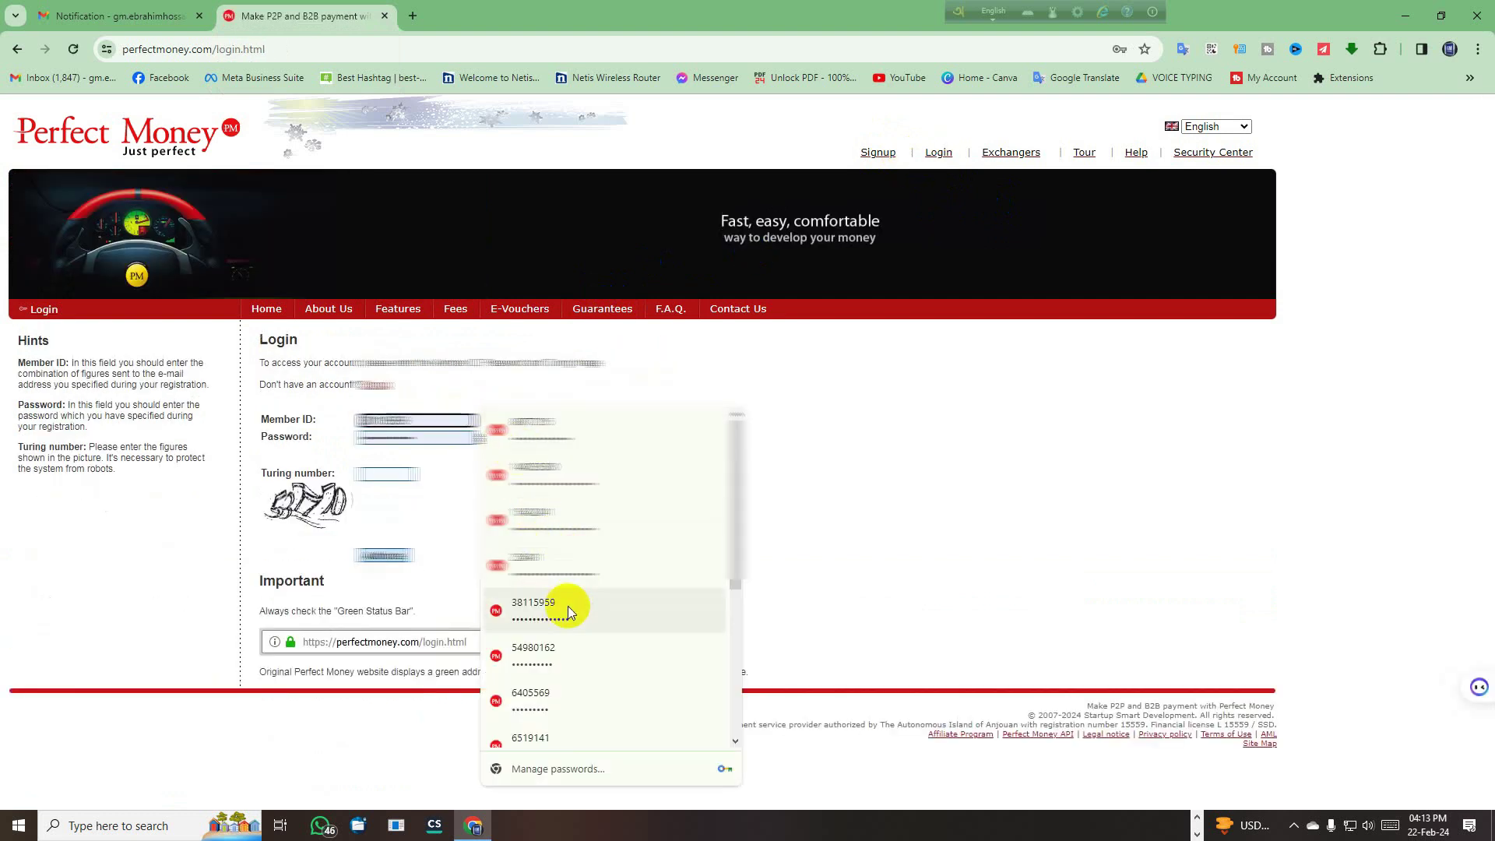
scroll(567, 611, "down", 2)
left_click(564, 687)
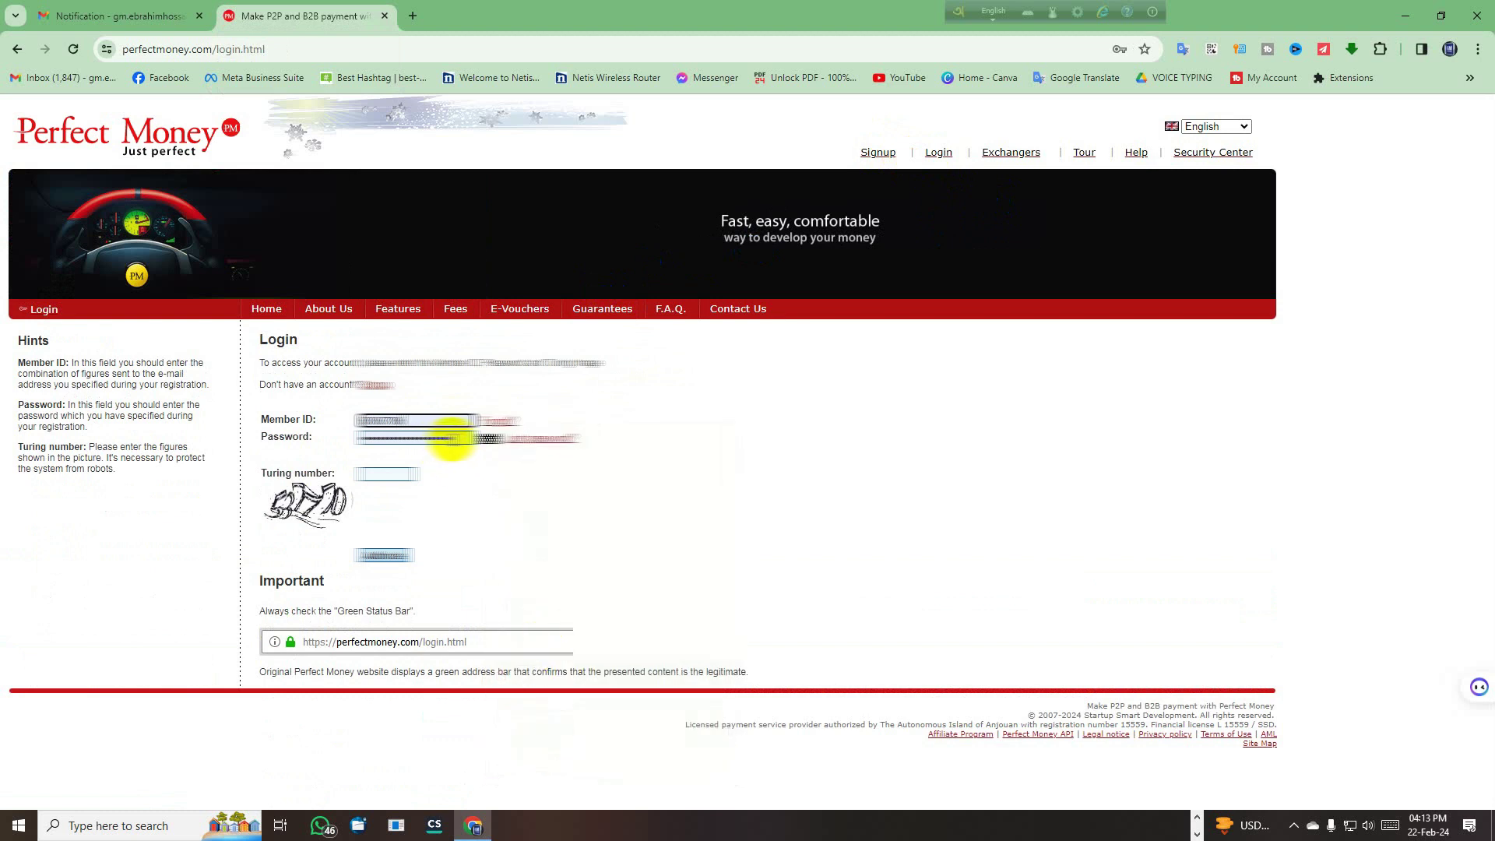
left_click(387, 474)
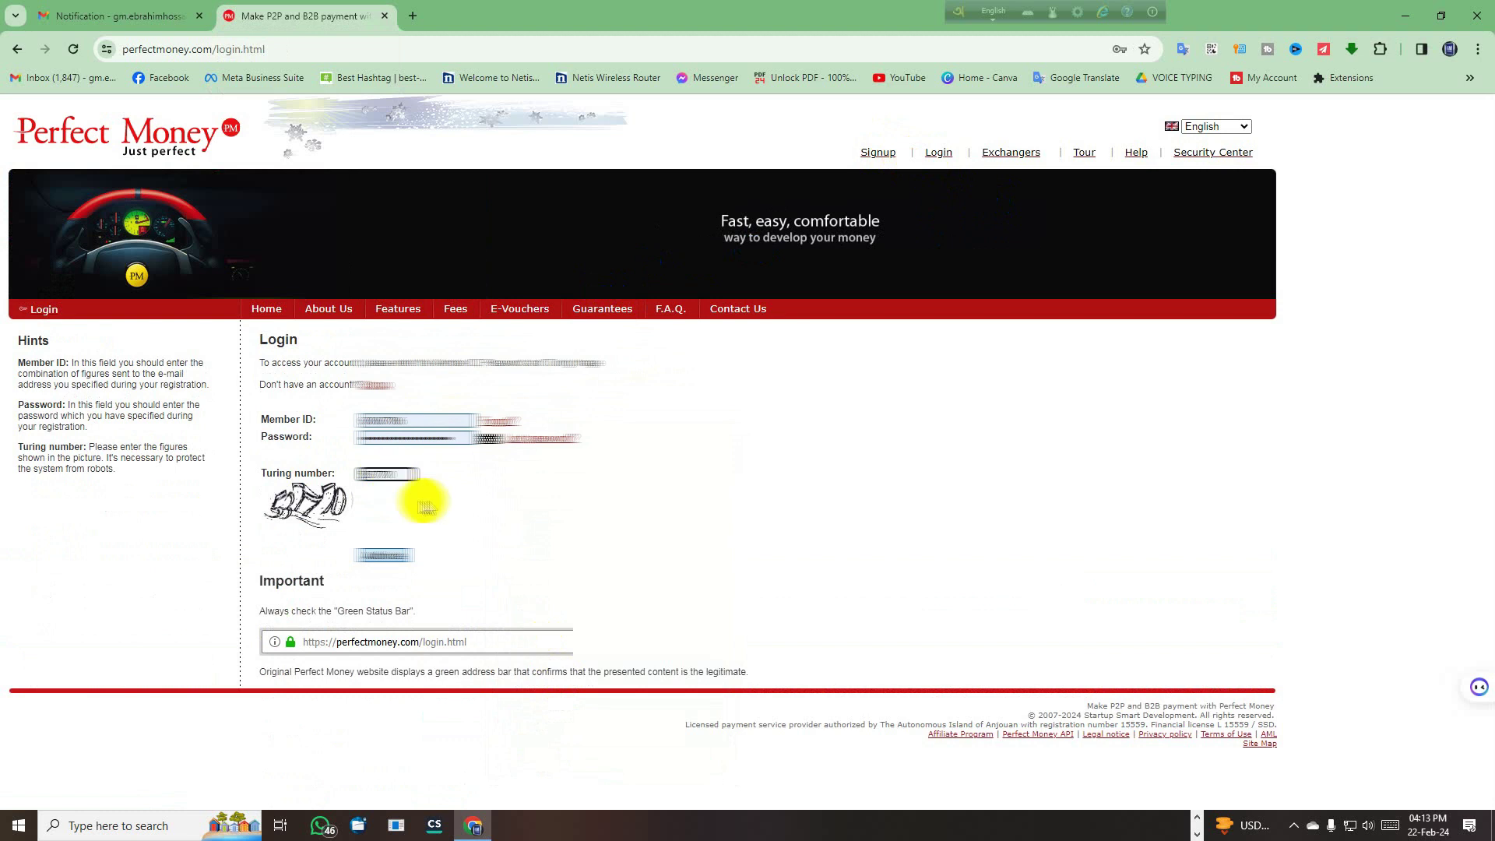
left_click(388, 555)
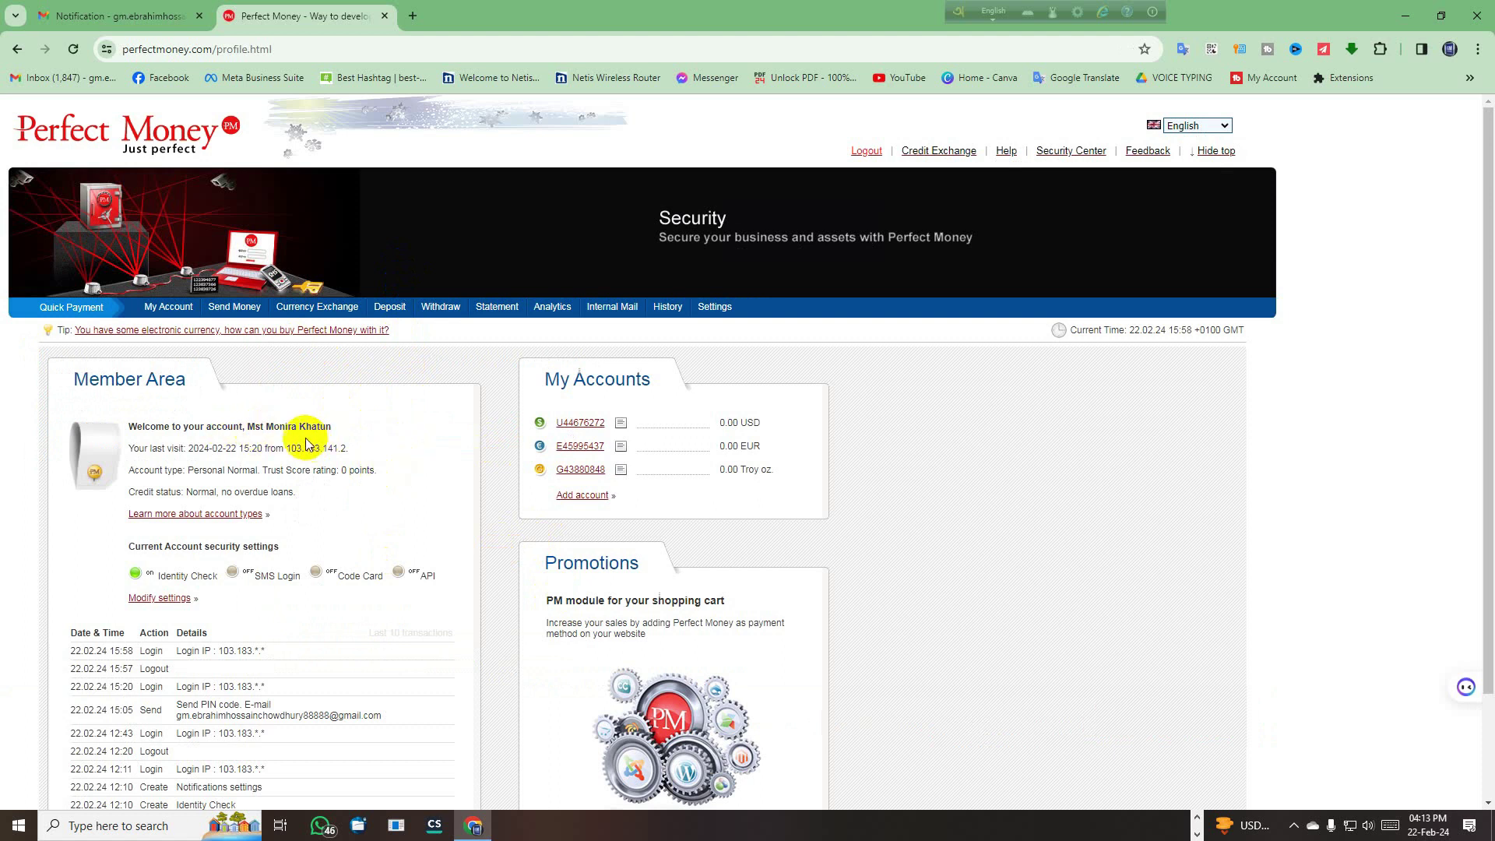
Step: Go from Profile Edit to Verification management, showing Not verified (2/3) with phone pending
scroll(335, 429, "down", 2)
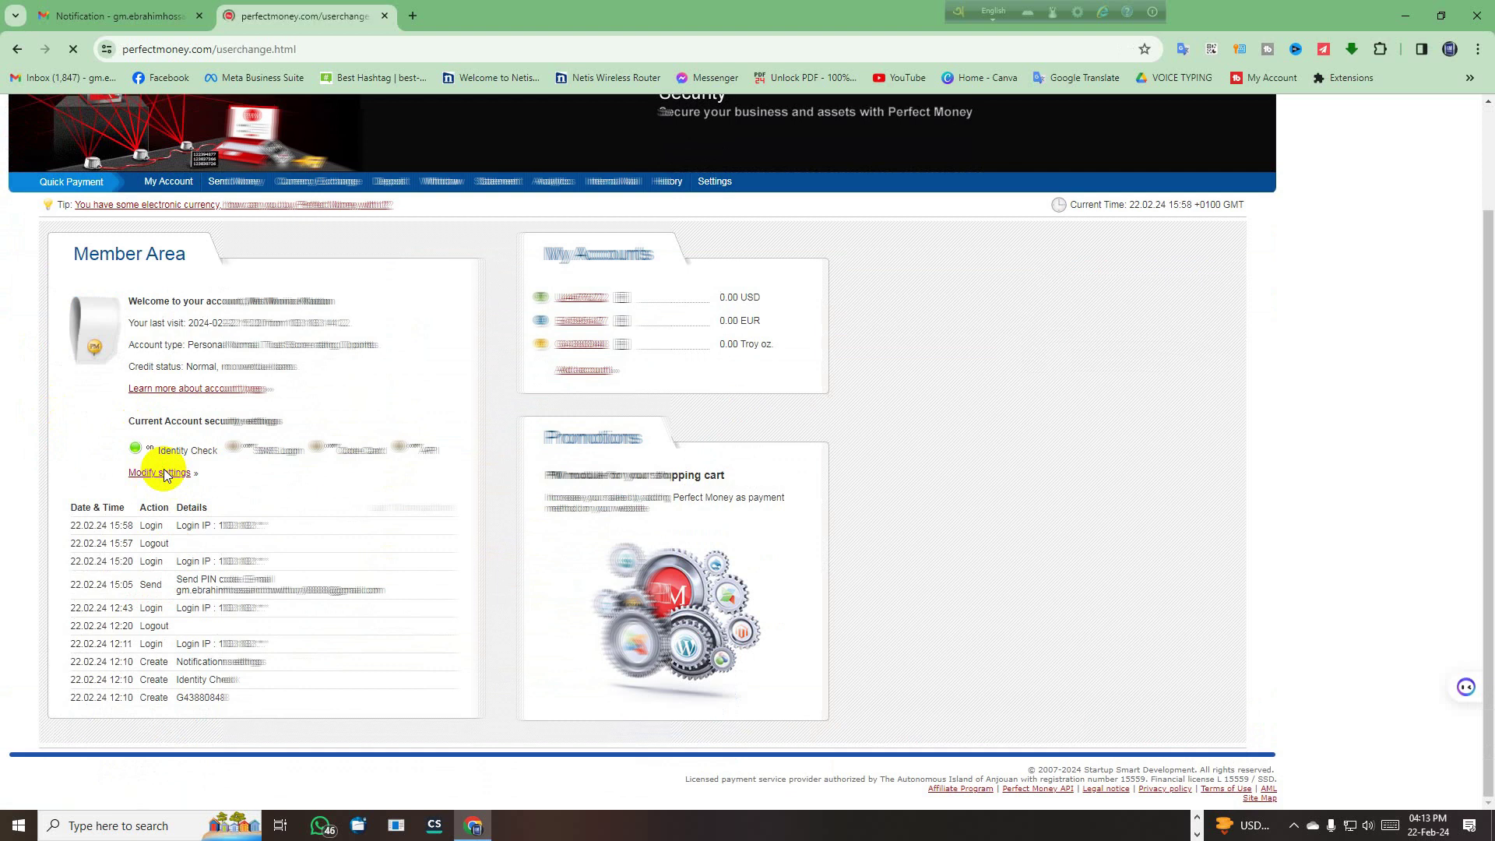
scroll(311, 456, "down", 3)
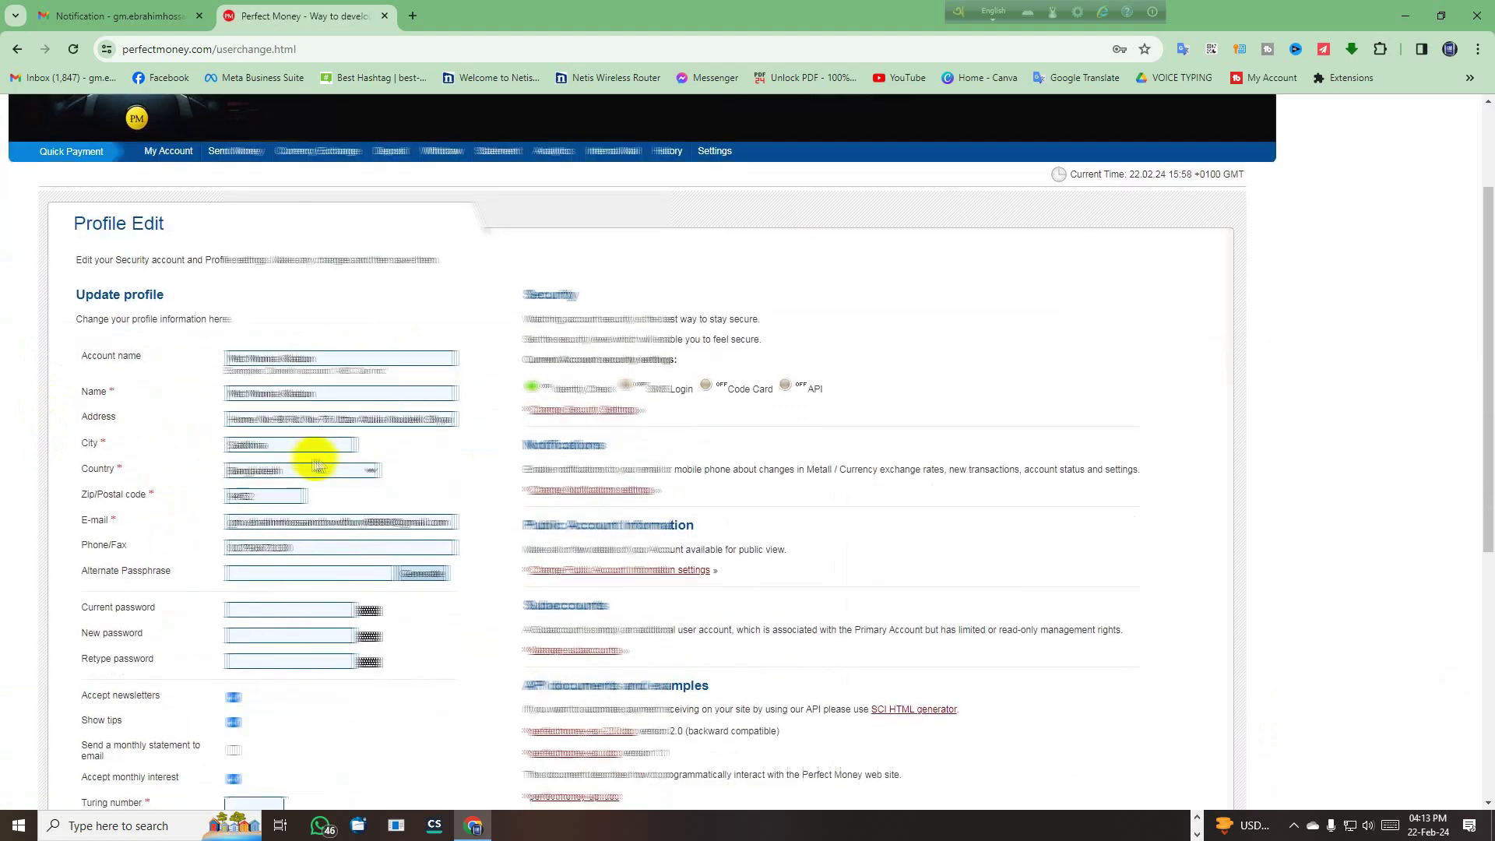
scroll(467, 499, "down", 3)
scroll(116, 511, "down", 2)
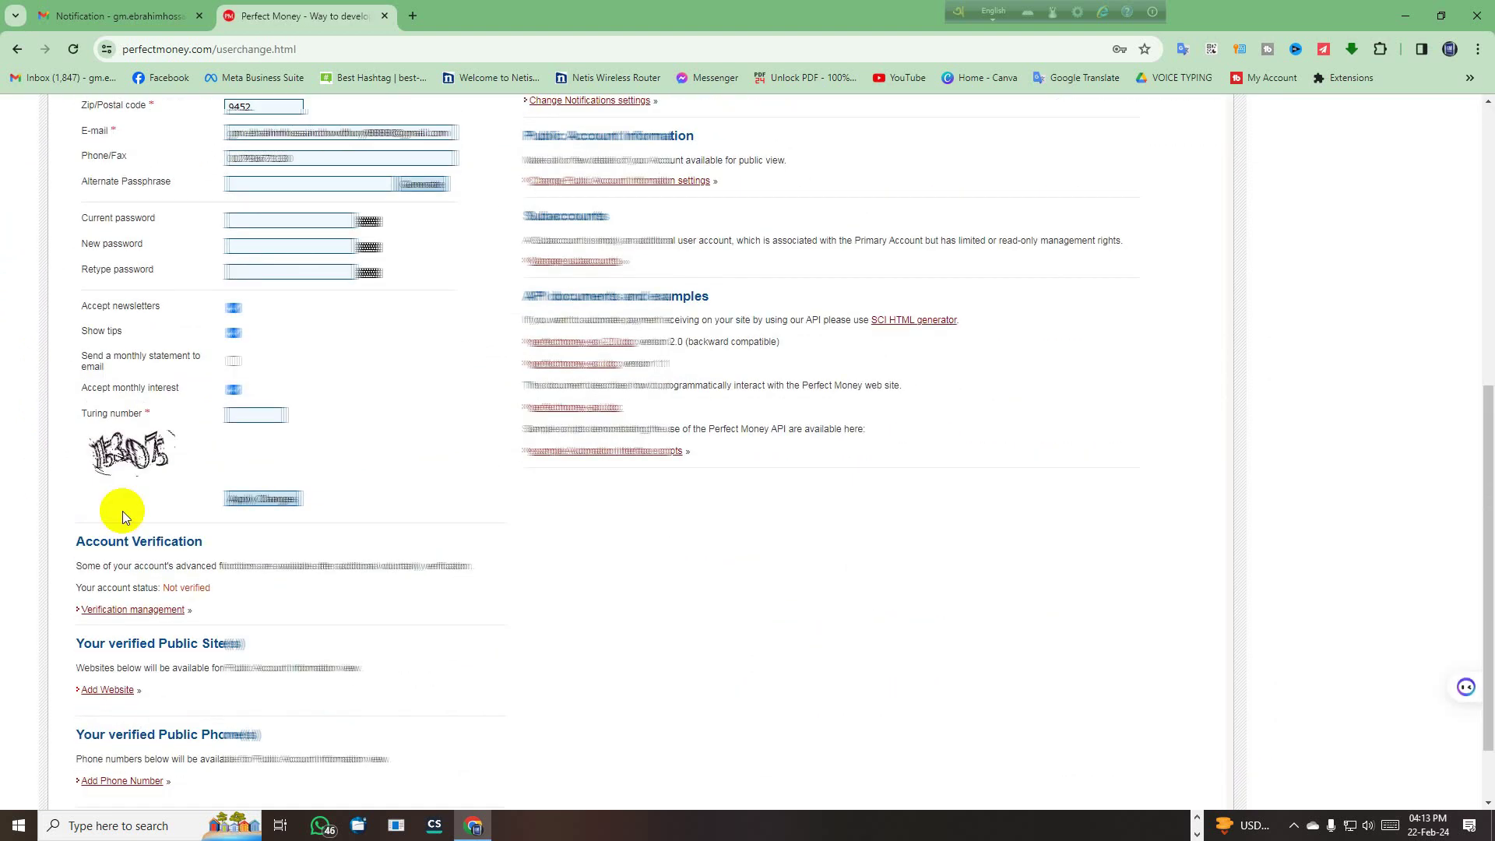
scroll(210, 537, "down", 1)
left_click(133, 508)
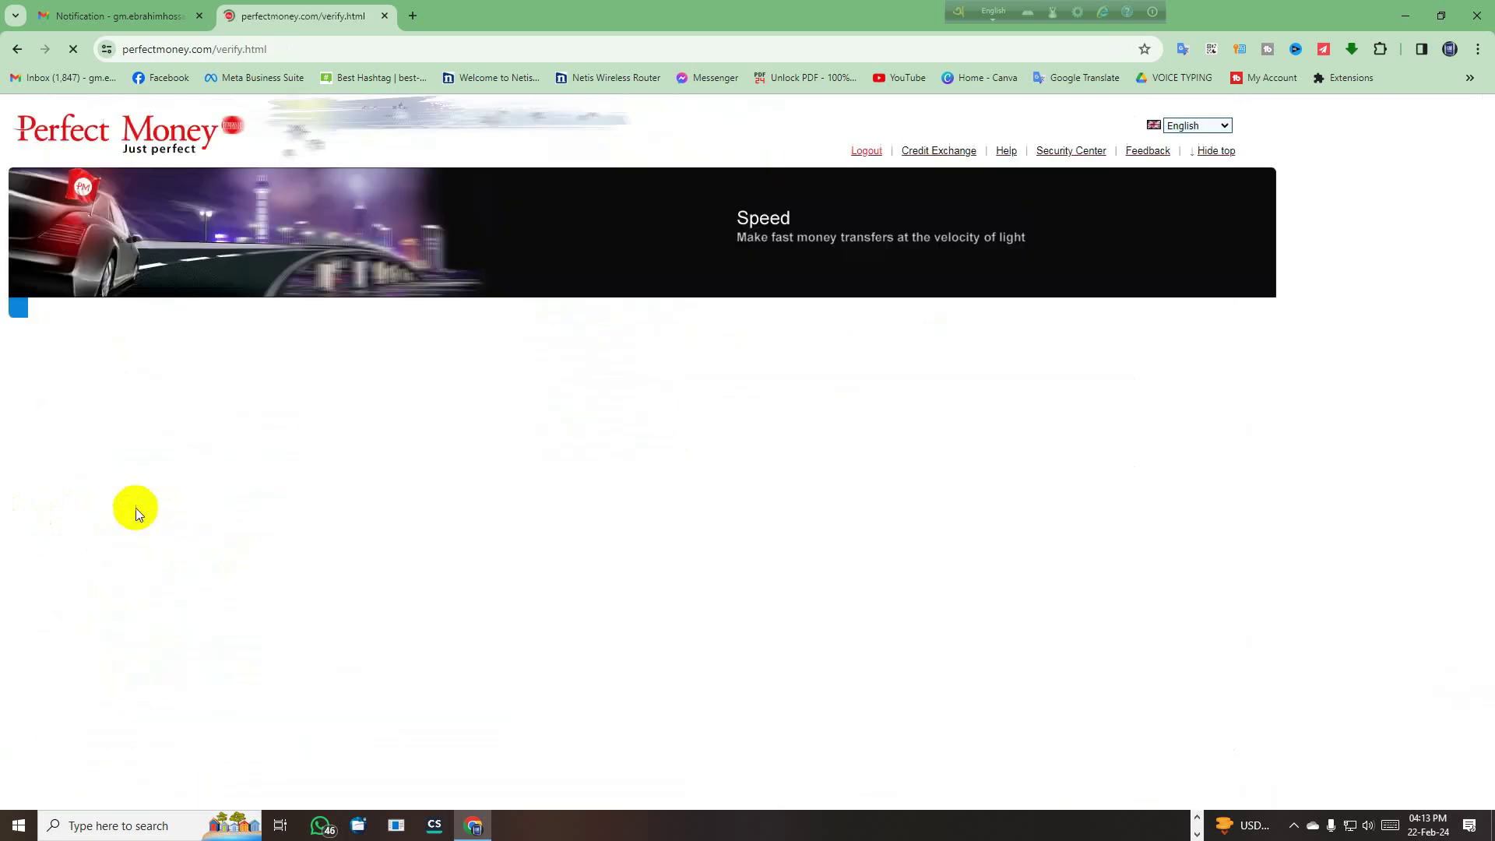
scroll(343, 512, "down", 3)
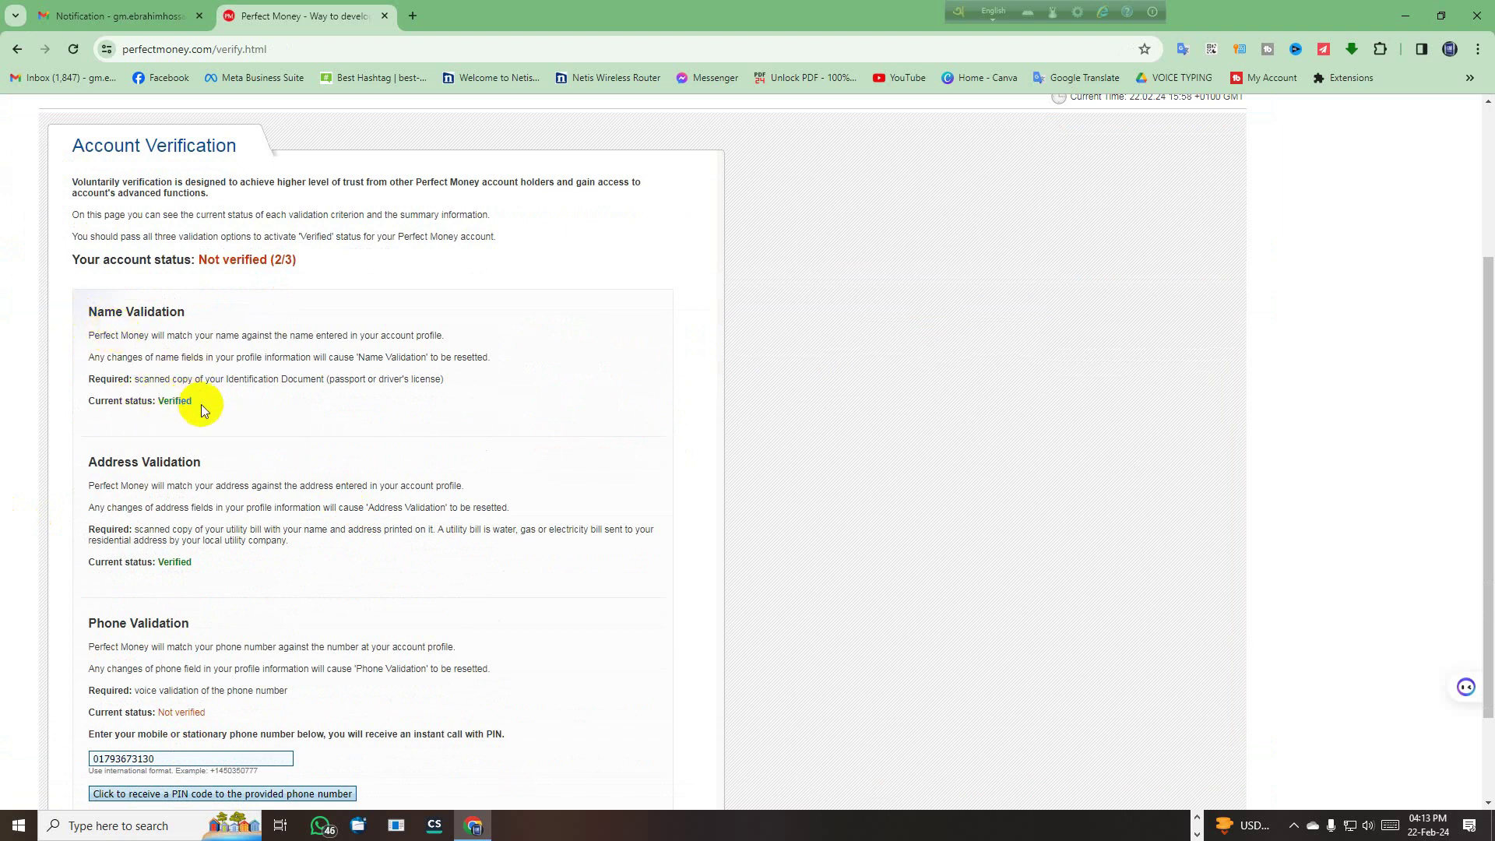
Step: Prefix the phone number with +88 and request the PIN code call, retrying once
scroll(187, 417, "down", 1)
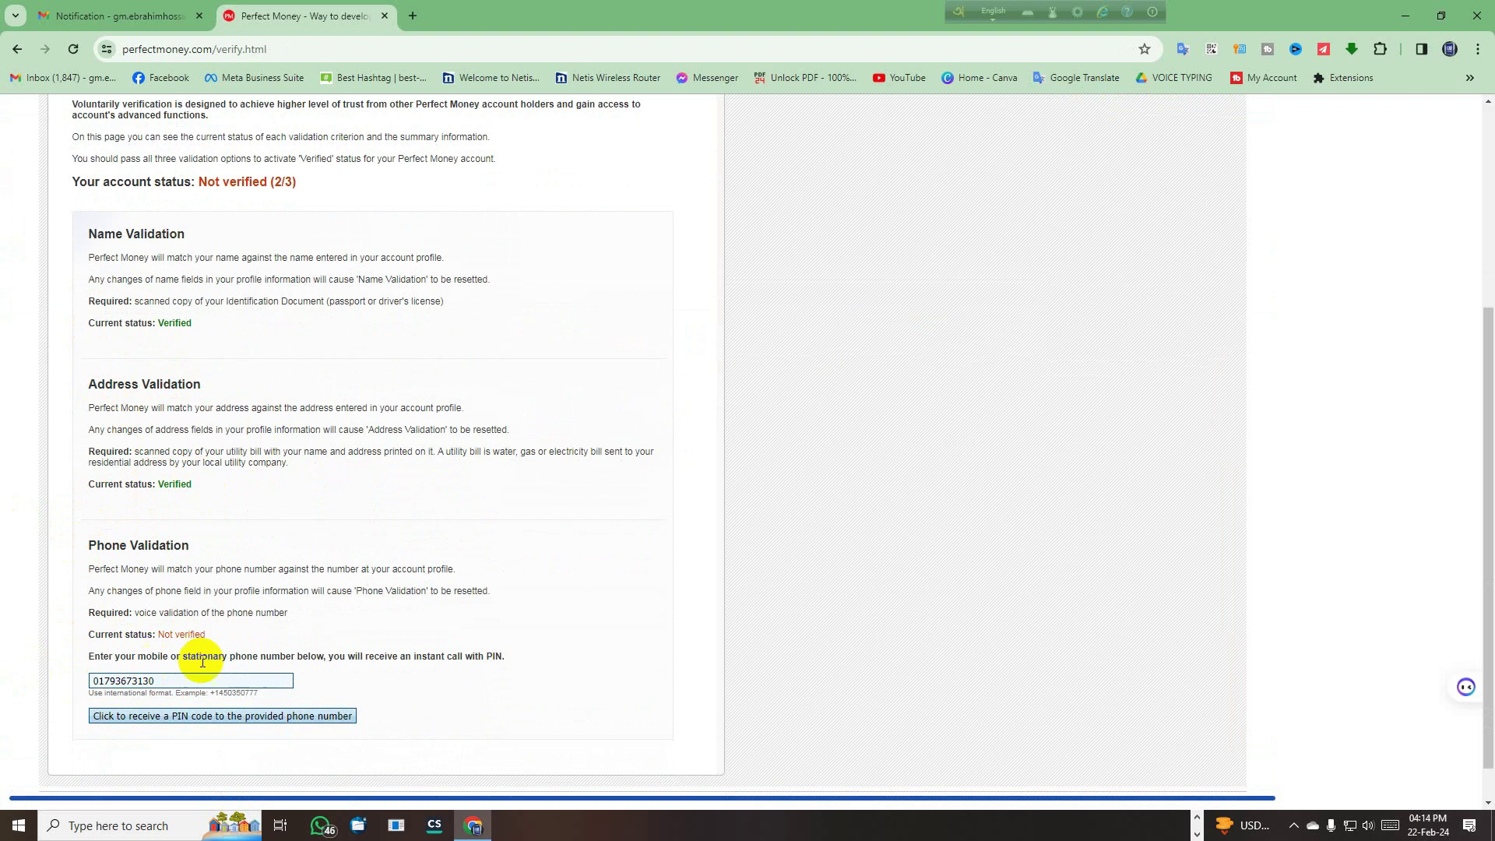
scroll(211, 659, "down", 1)
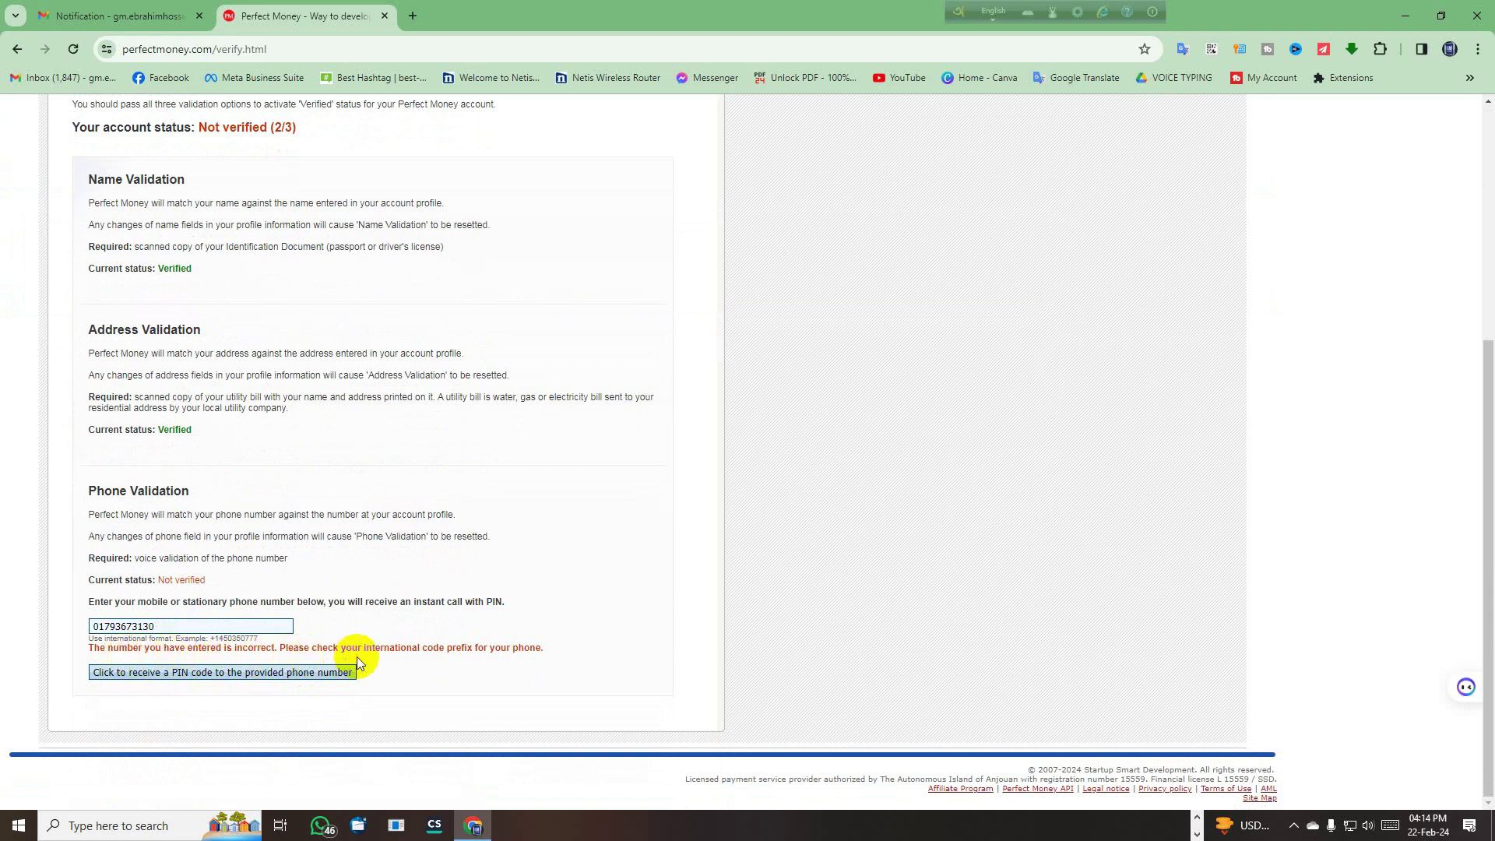
left_click(94, 626)
type("+88")
left_click(162, 676)
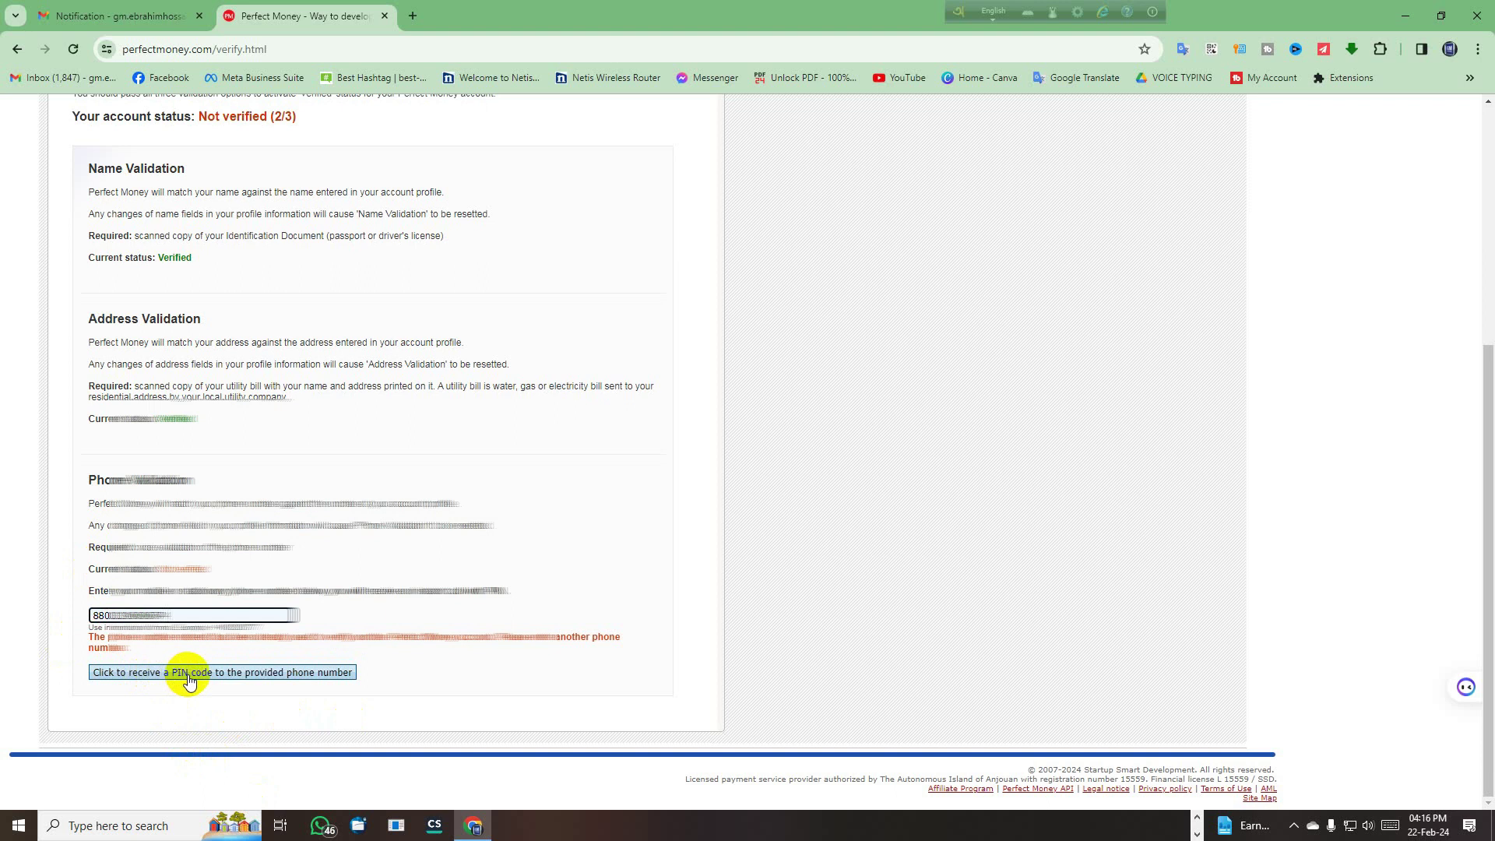
left_click(280, 677)
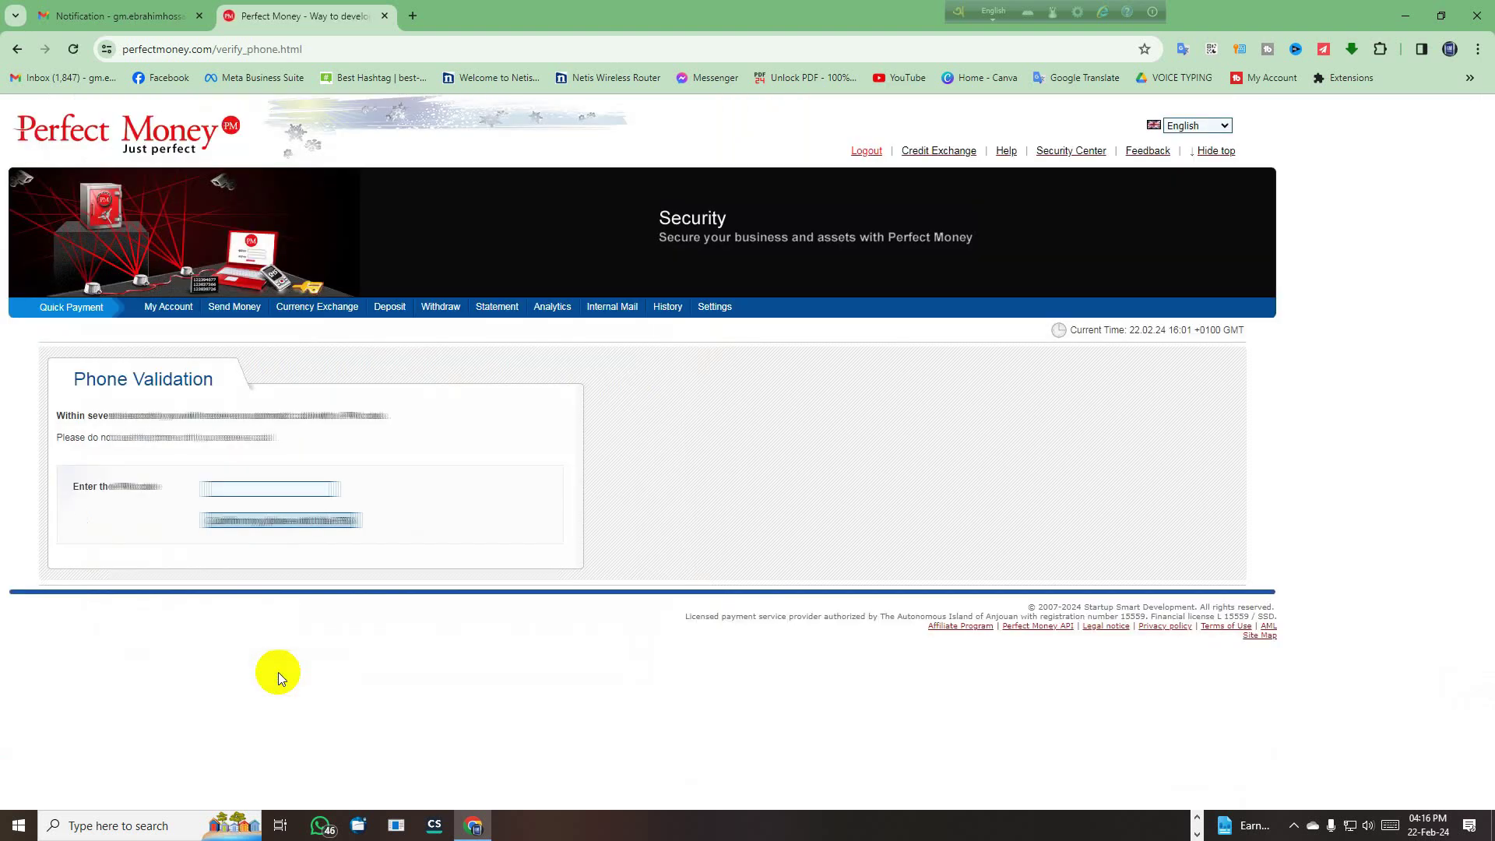
Step: Enter the received PIN code, confirm the phone, and return to the now Verified account page
left_click(243, 490)
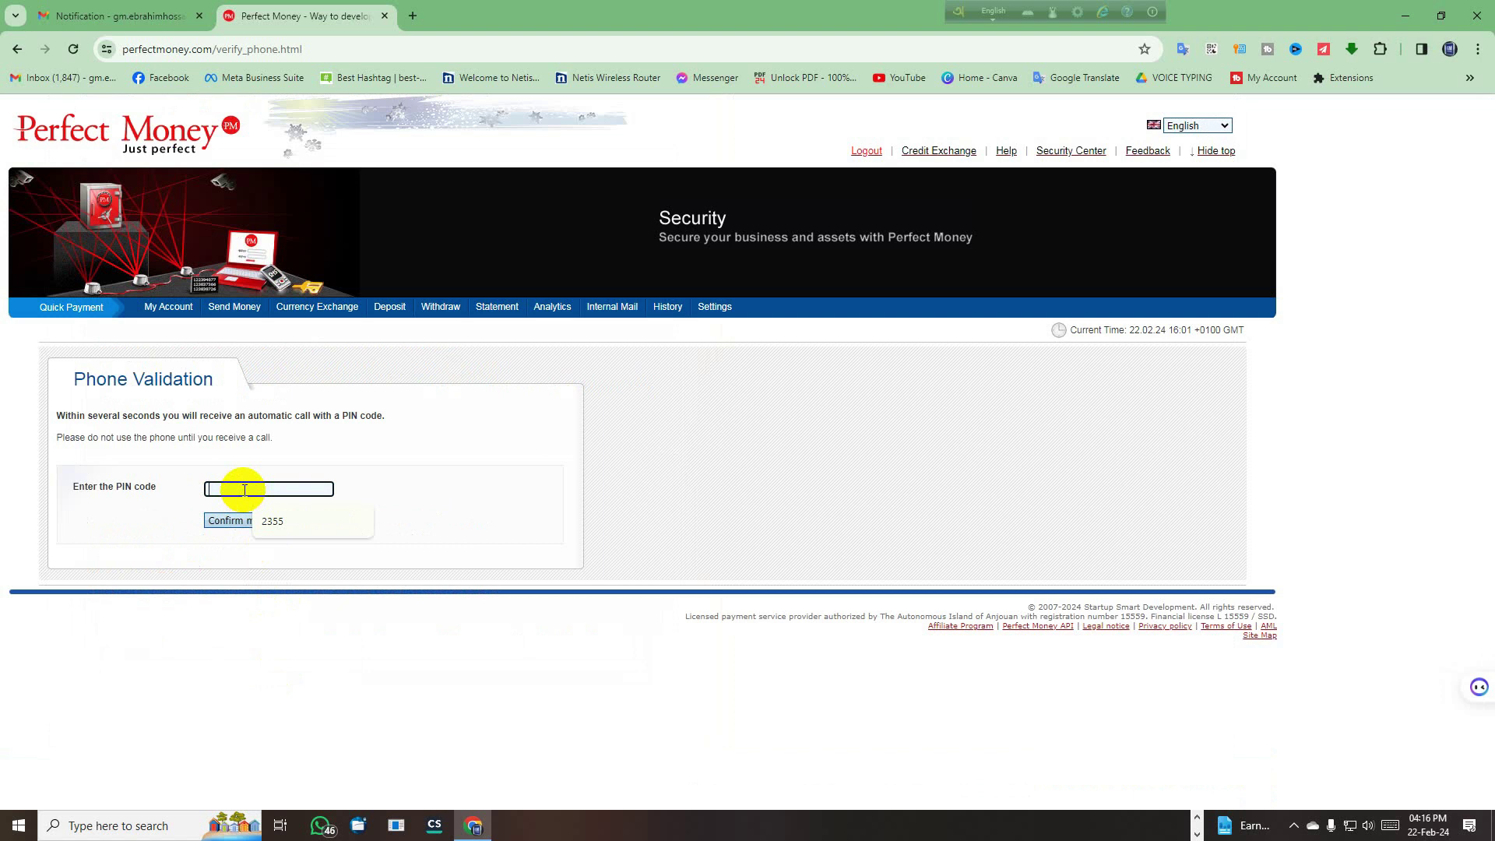
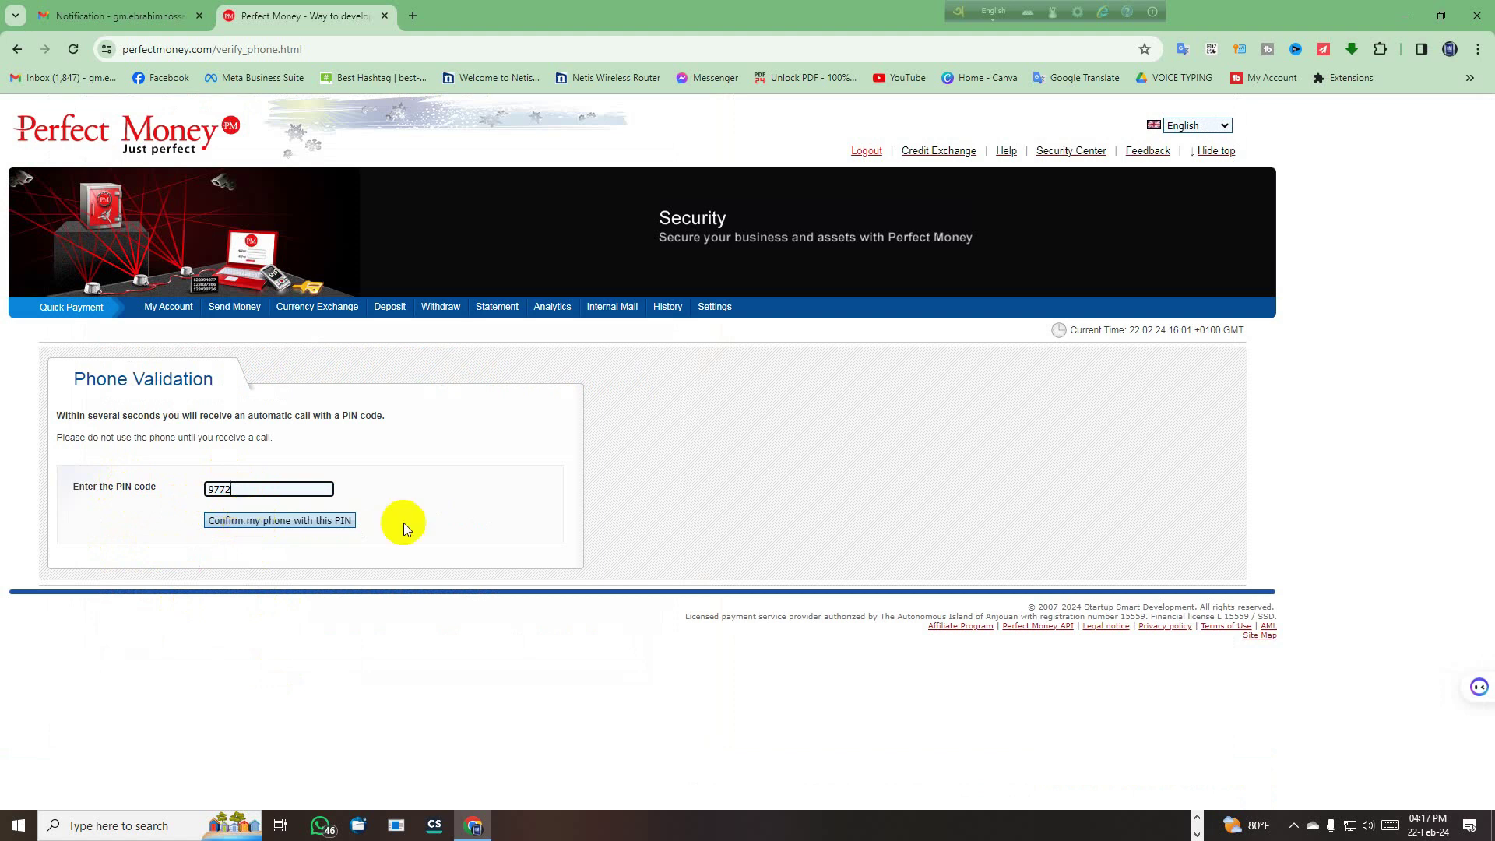
left_click(252, 528)
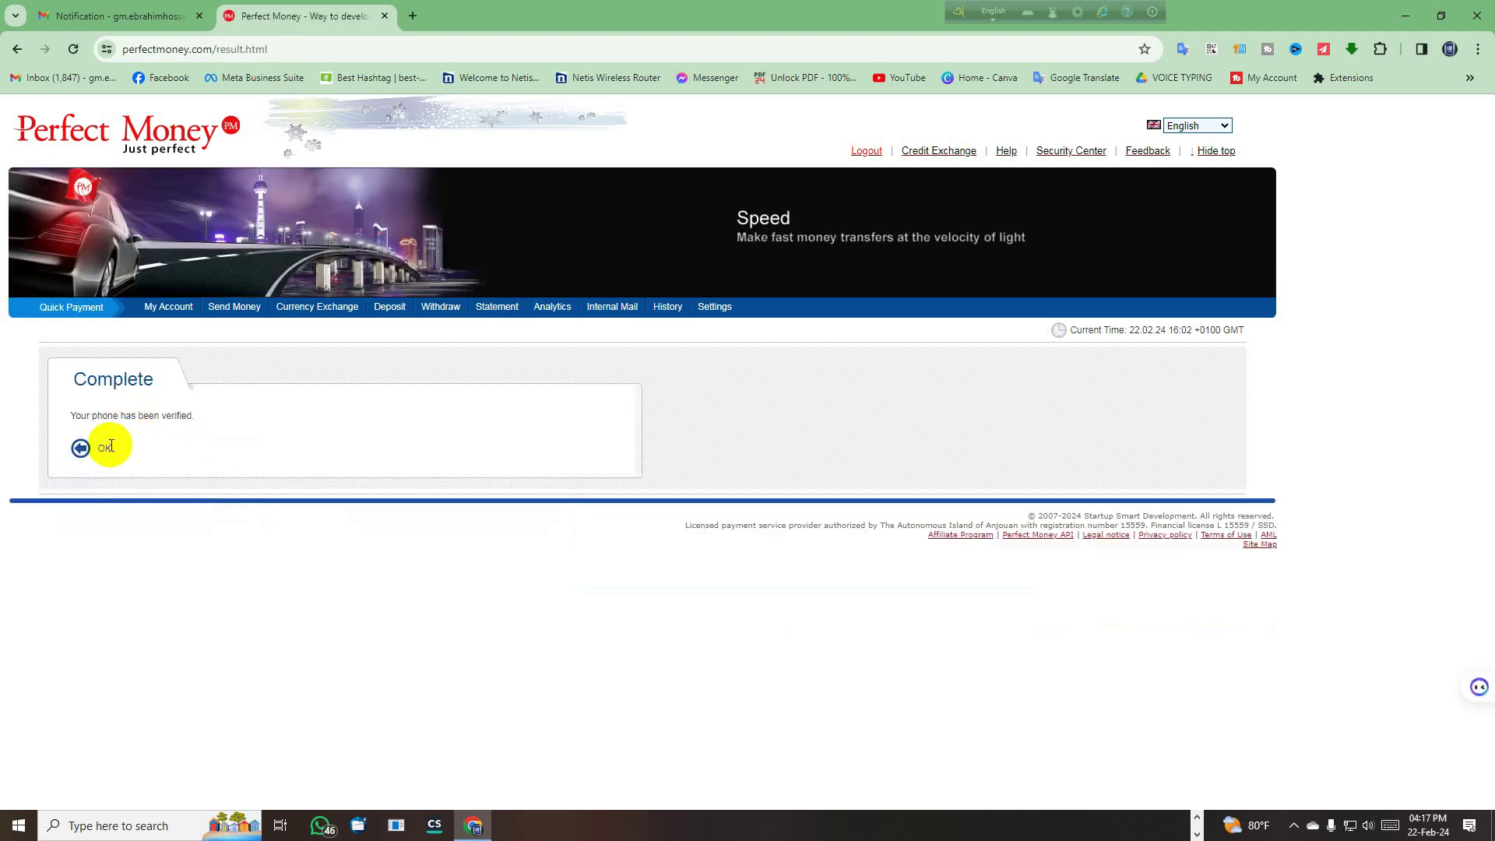
left_click(82, 449)
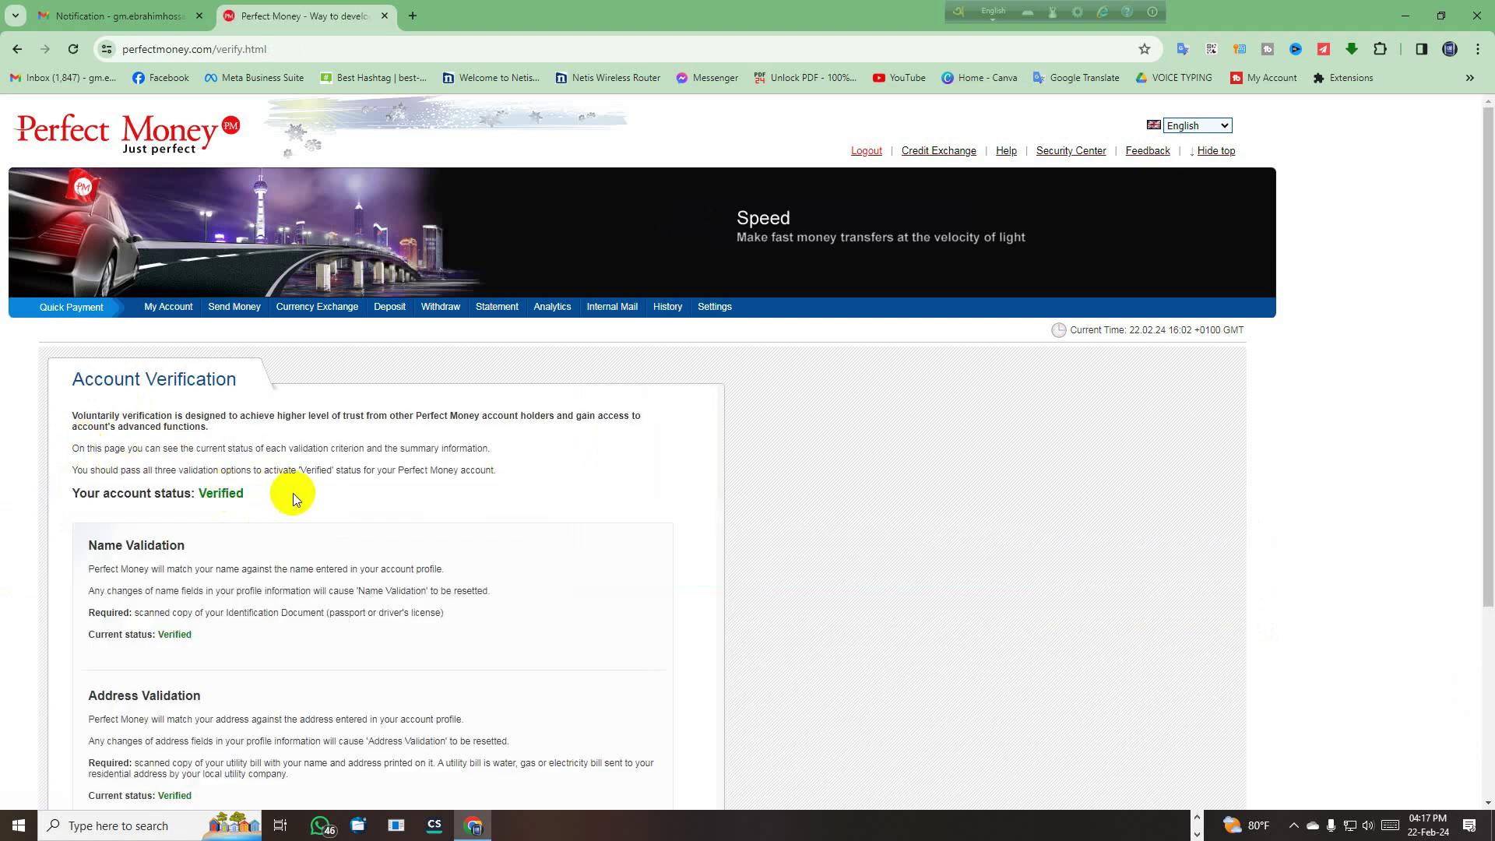
Step: Scroll the Account Verification page to review the Verified status of Name, Address and Phone Validation
scroll(293, 499, "down", 3)
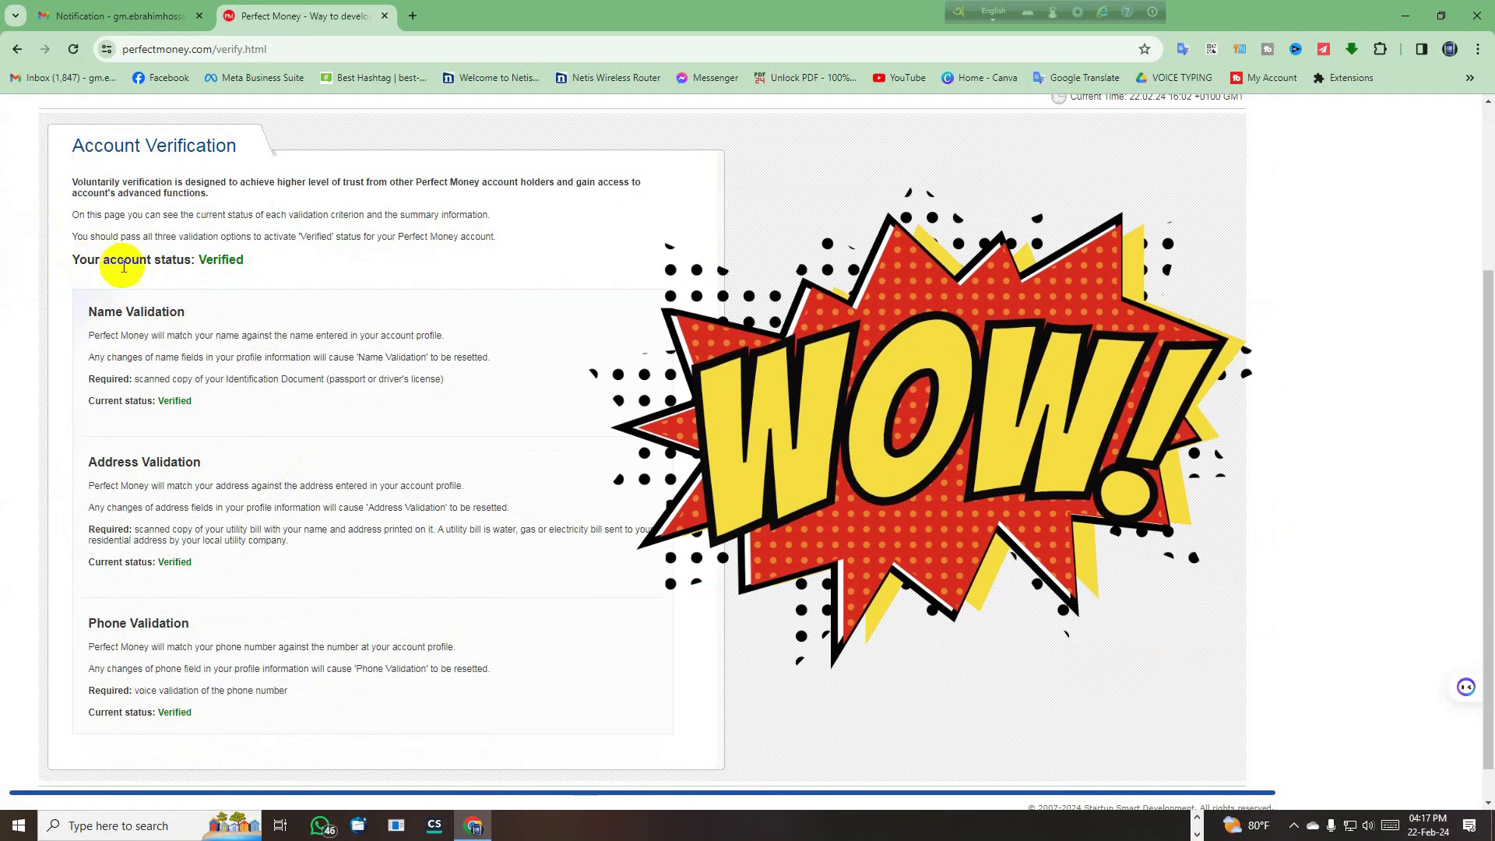
scroll(324, 291, "down", 1)
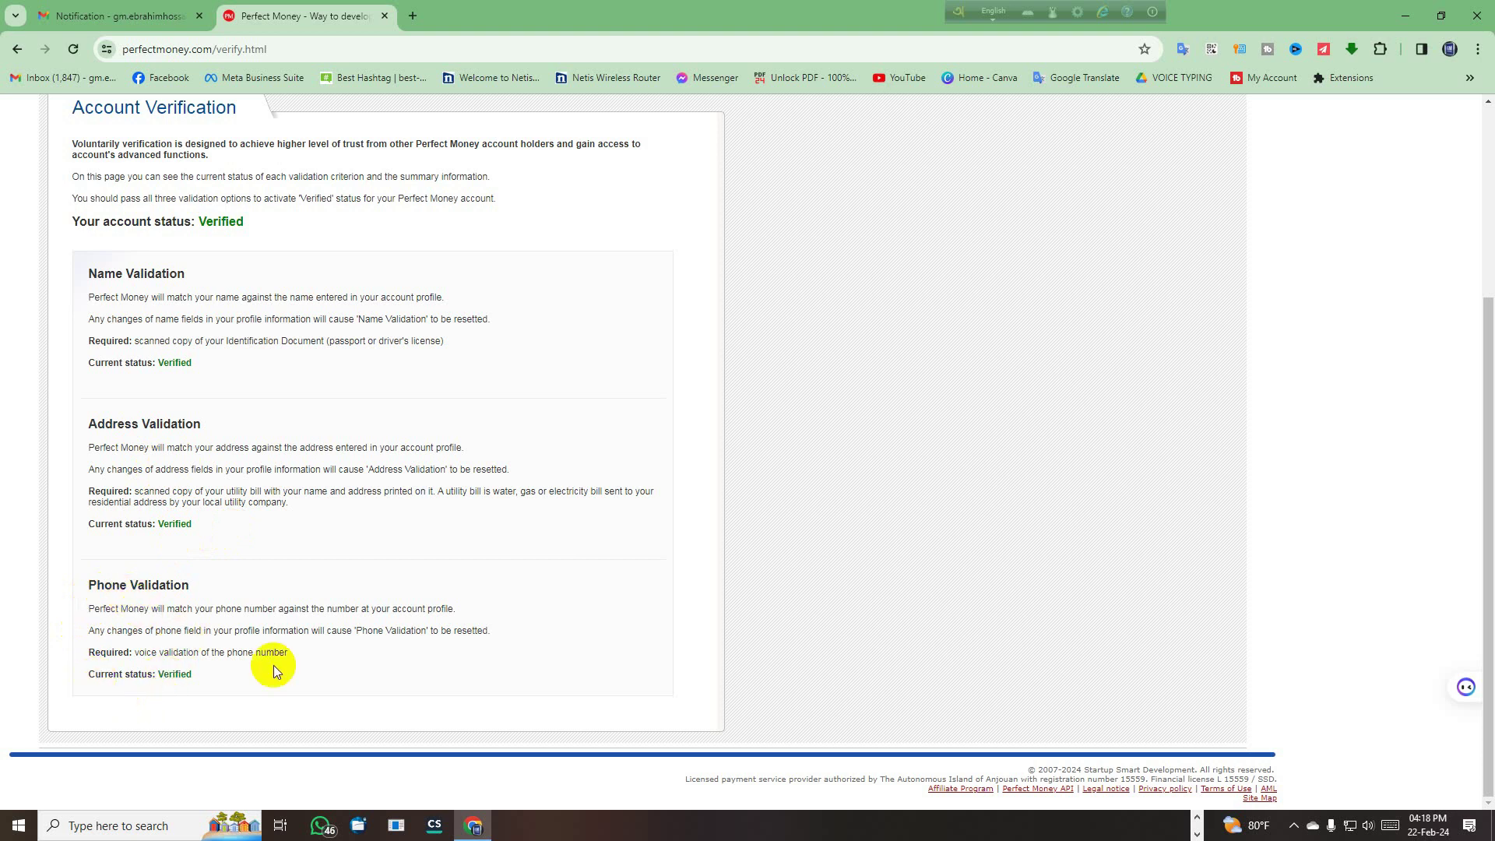
scroll(319, 648, "up", 4)
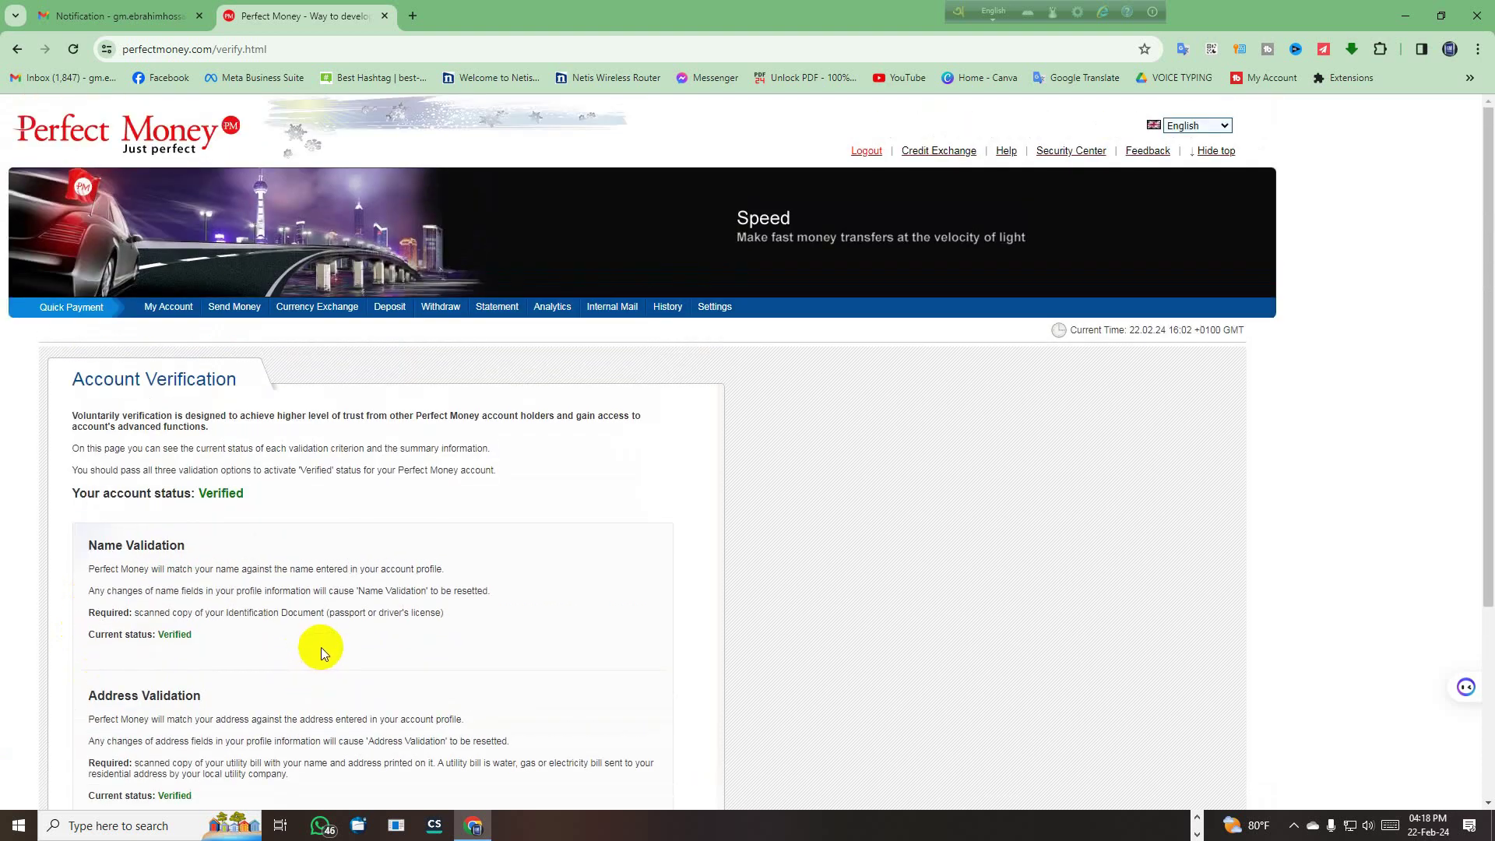
scroll(321, 647, "down", 2)
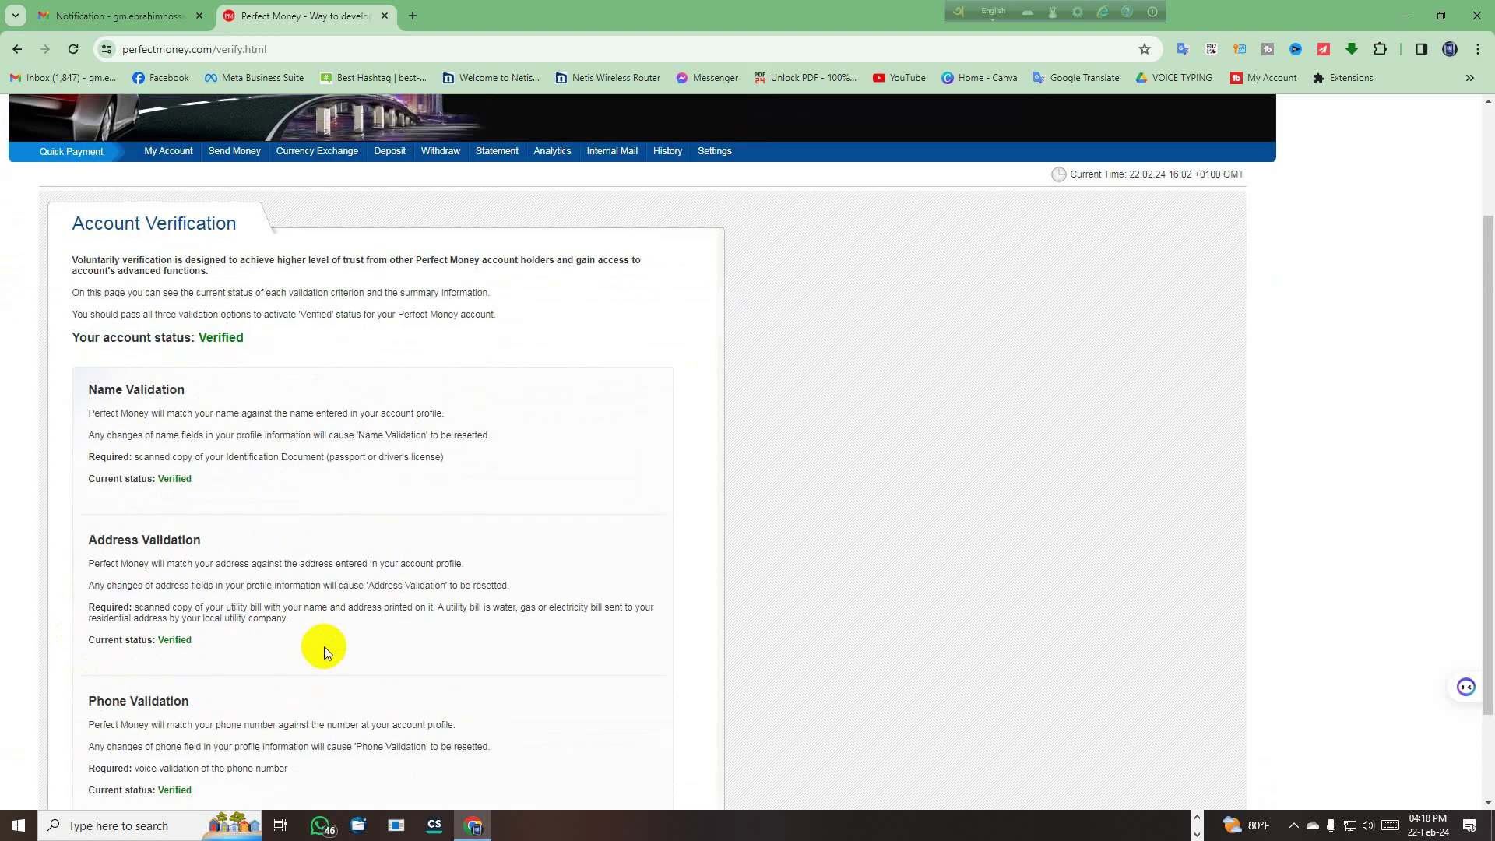